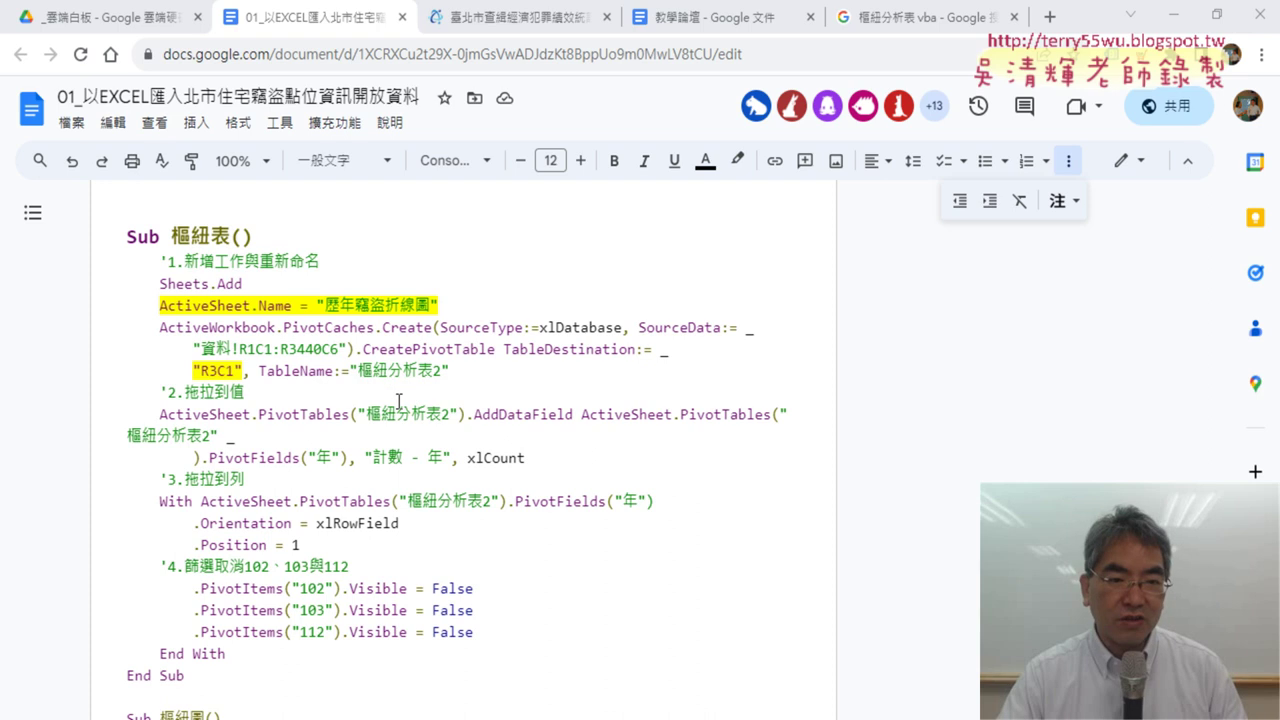
Scroll through the 樞紐表 pivot table macro notes in Google Docs
scroll(398, 401, down, 1)
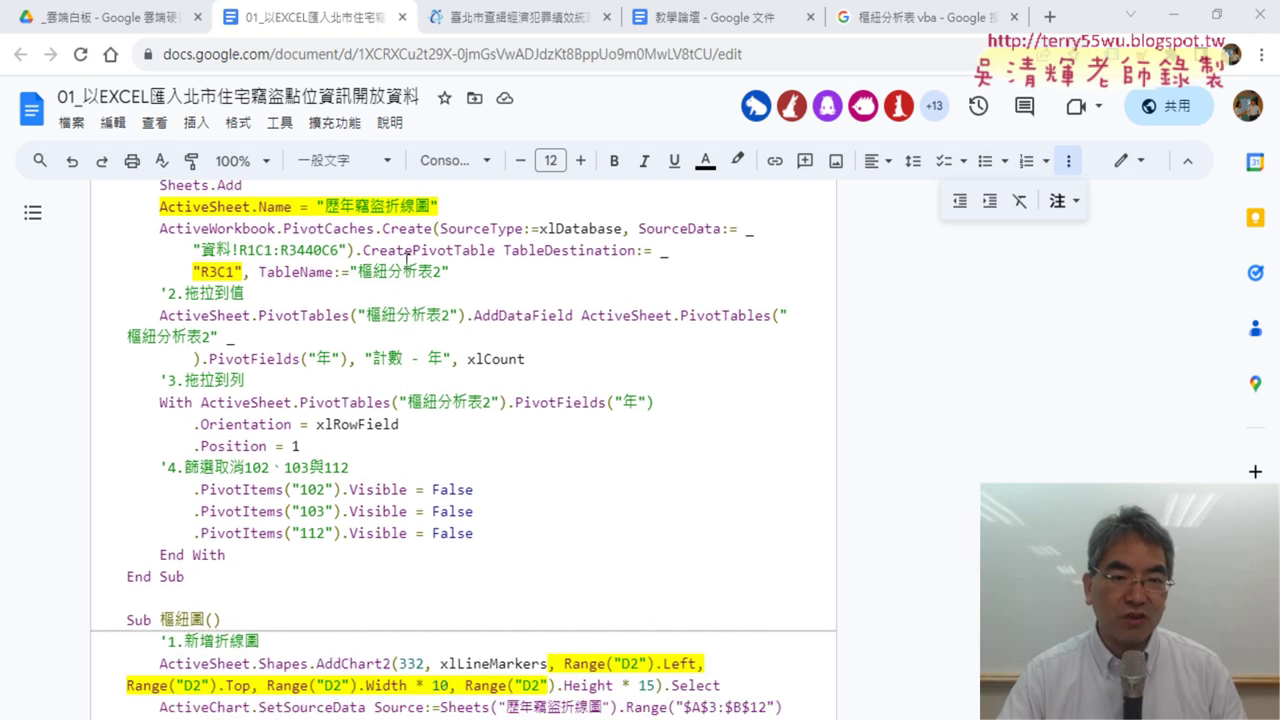
scroll(445, 254, up, 2)
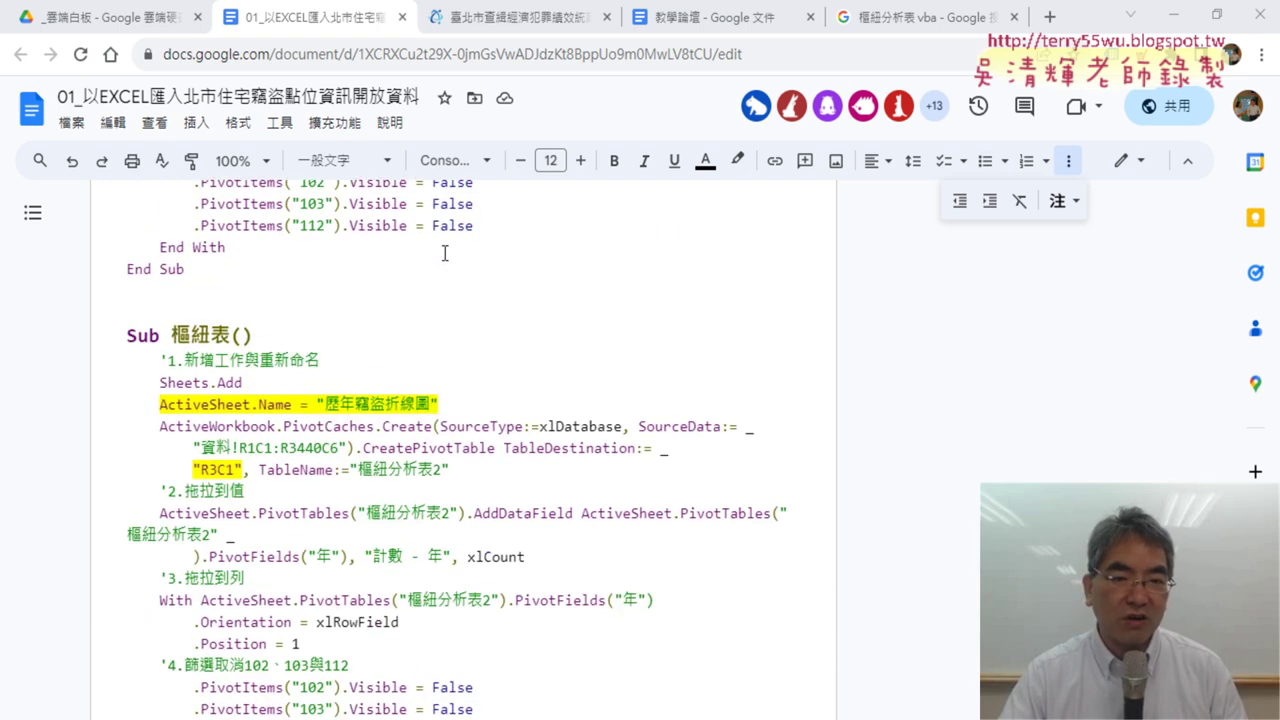
scroll(447, 255, up, 2)
scroll(450, 255, up, 2)
scroll(454, 256, up, 2)
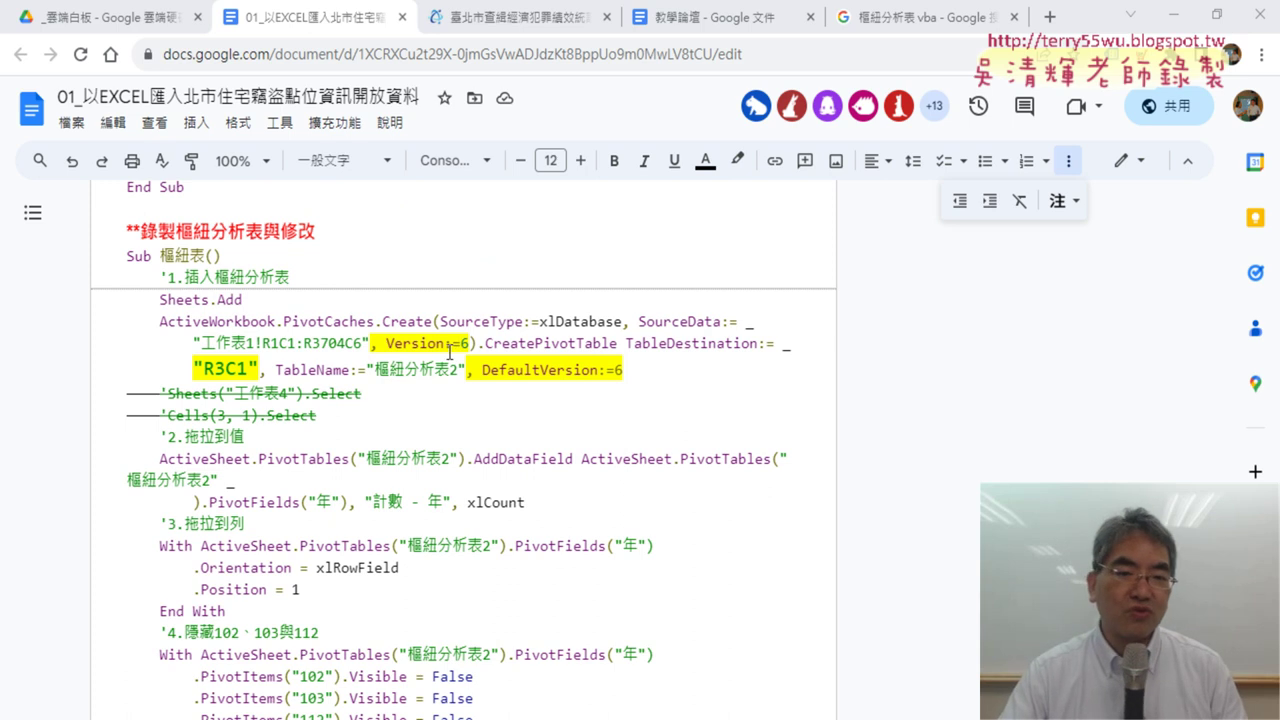
scroll(449, 352, down, 4)
scroll(449, 352, down, 4)
scroll(447, 350, down, 2)
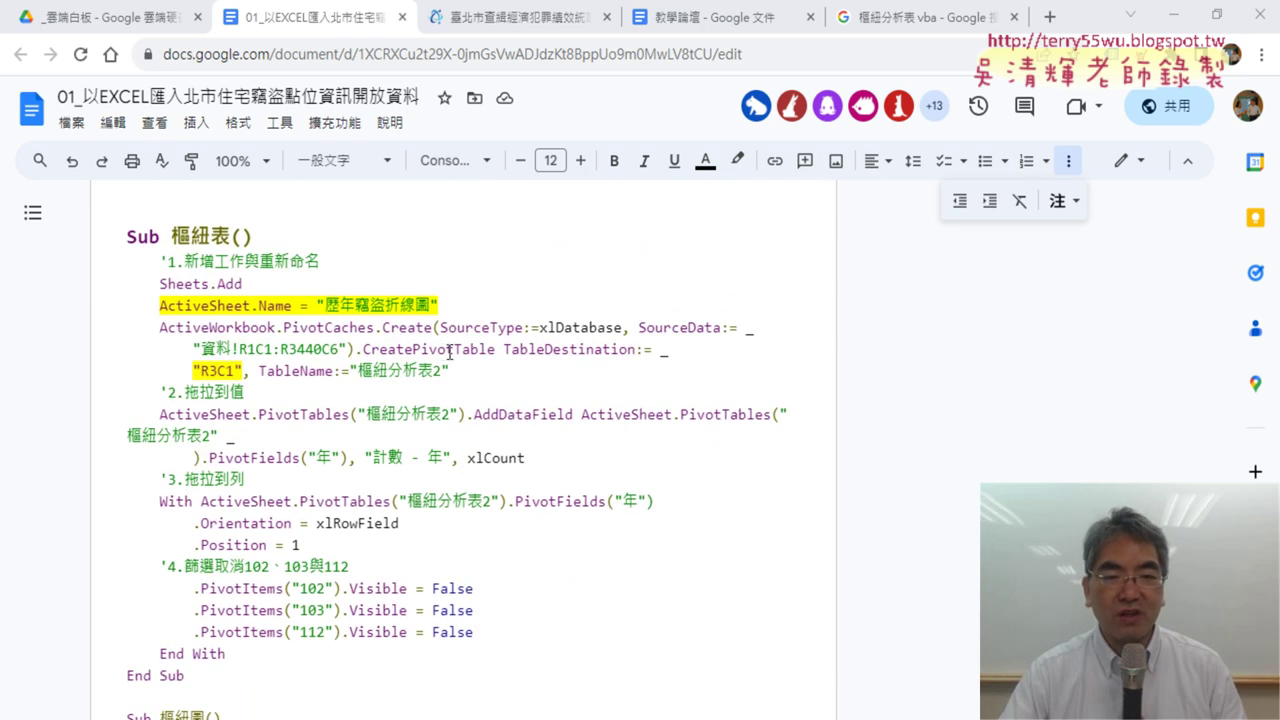
scroll(445, 354, up, 1)
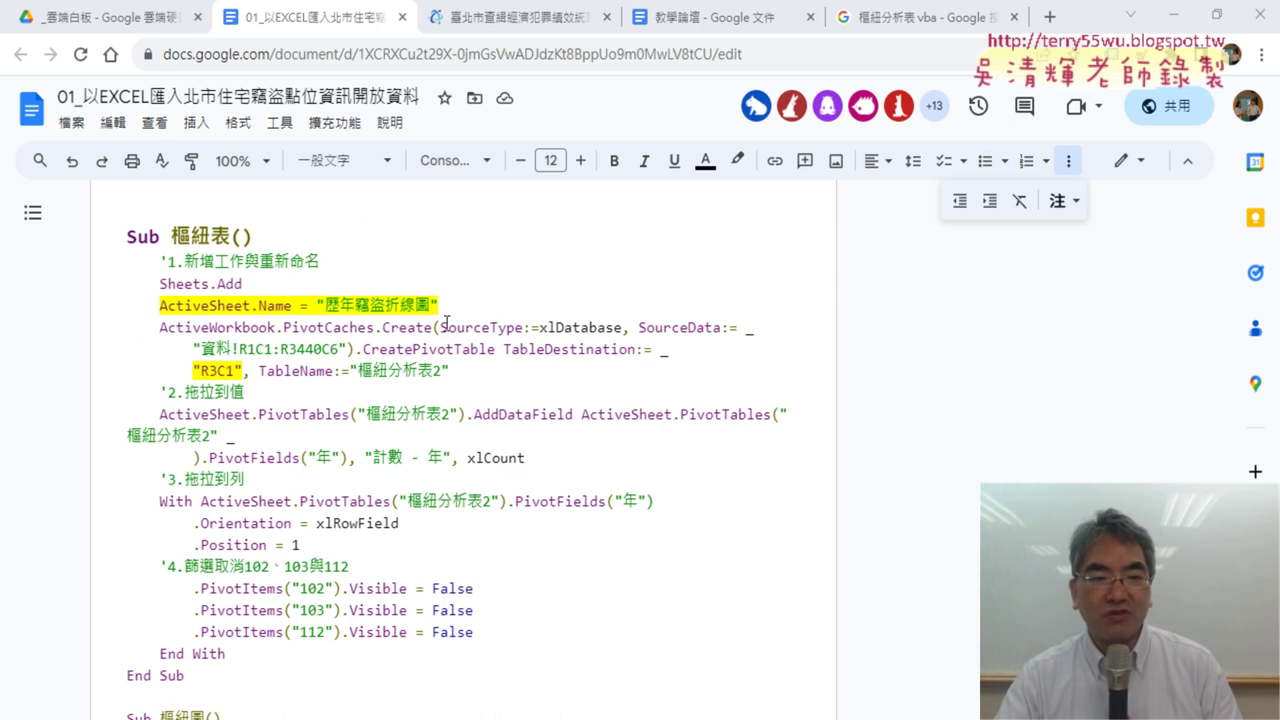
Highlight the sheet-renaming and ActiveWorkbook lines, then return to the Excel workbook
drag(450, 310, 157, 310)
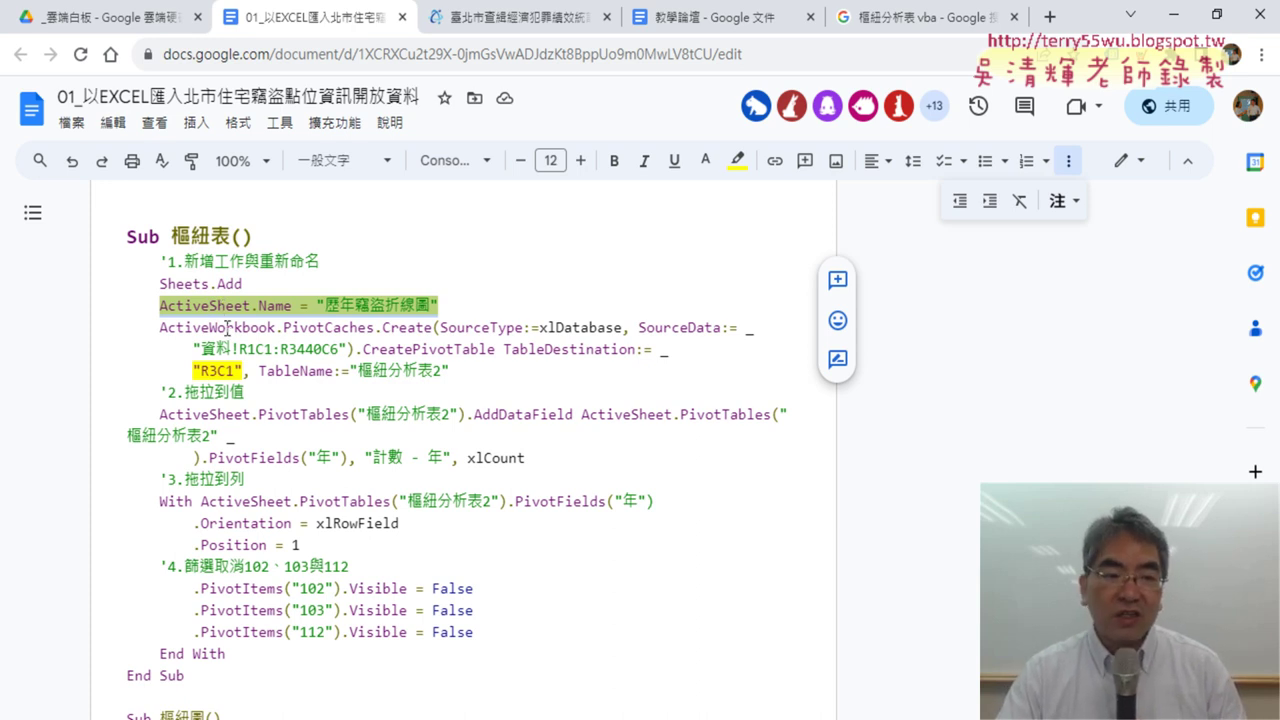
drag(161, 328, 191, 331)
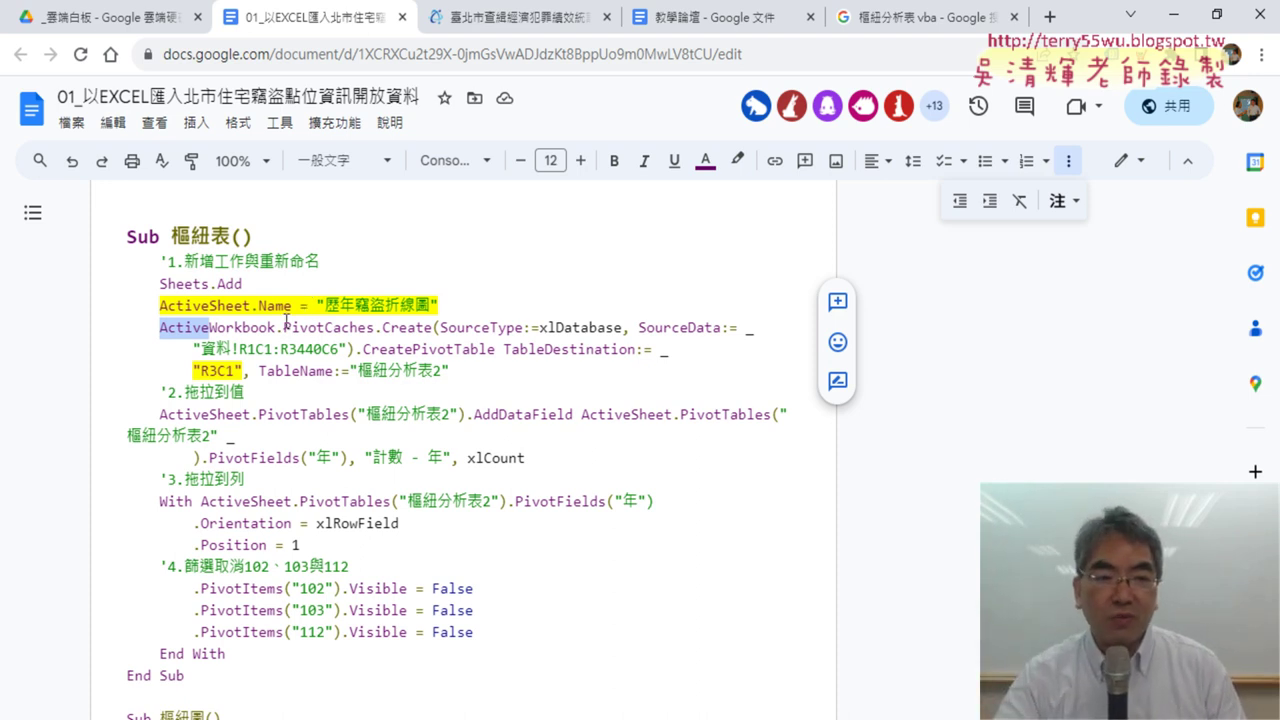
drag(276, 328, 222, 328)
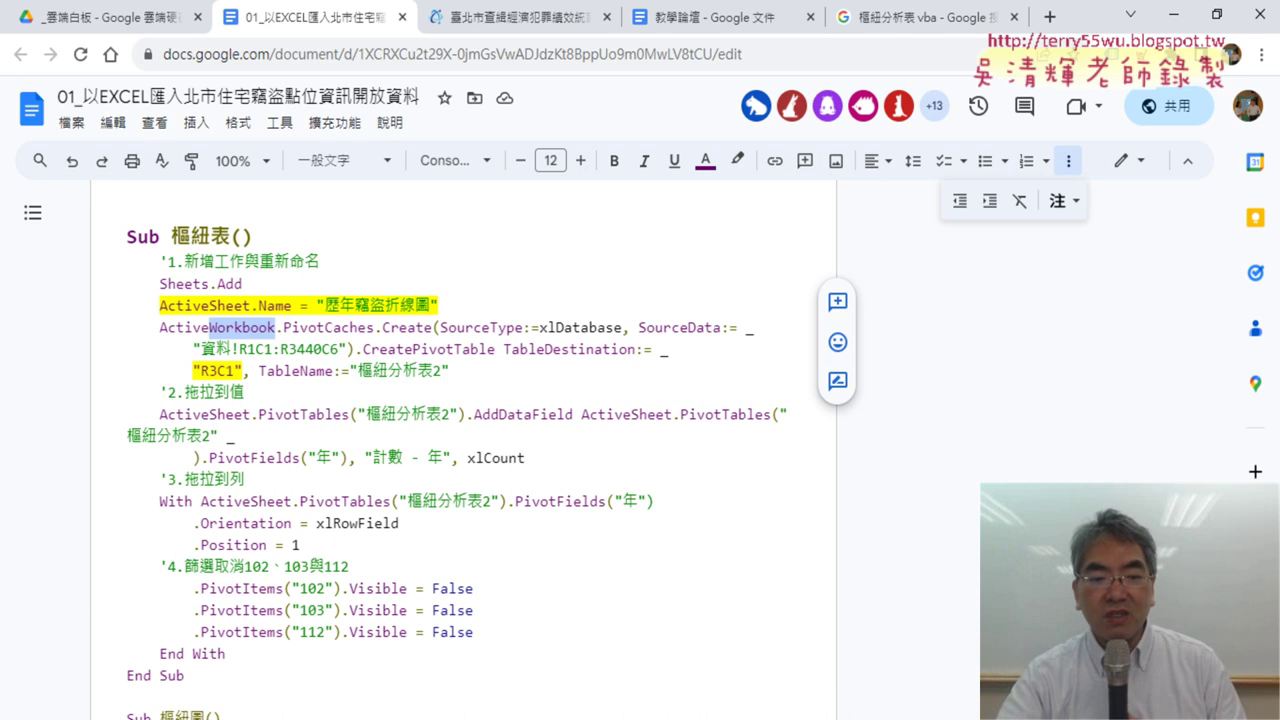
key(alt+Tab)
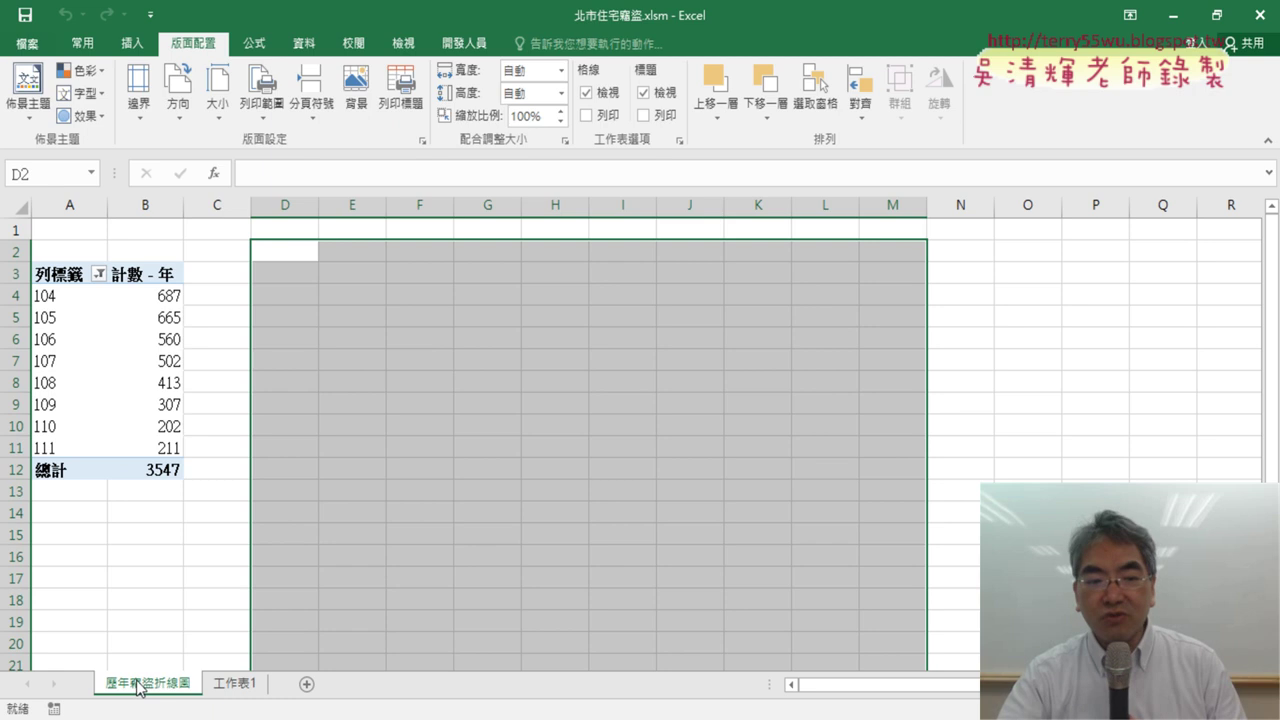
Go to the 工作表1 data sheet and open the VBA editor showing Module2's code
click(236, 685)
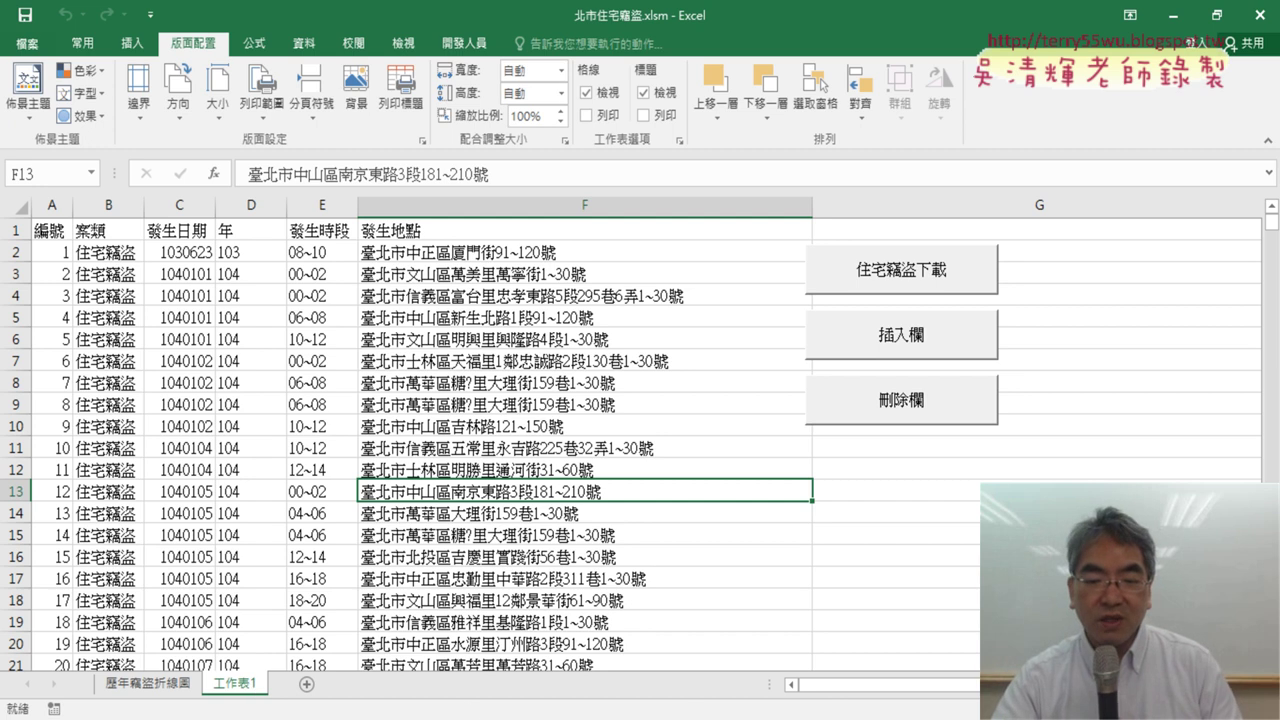
key(alt+F11)
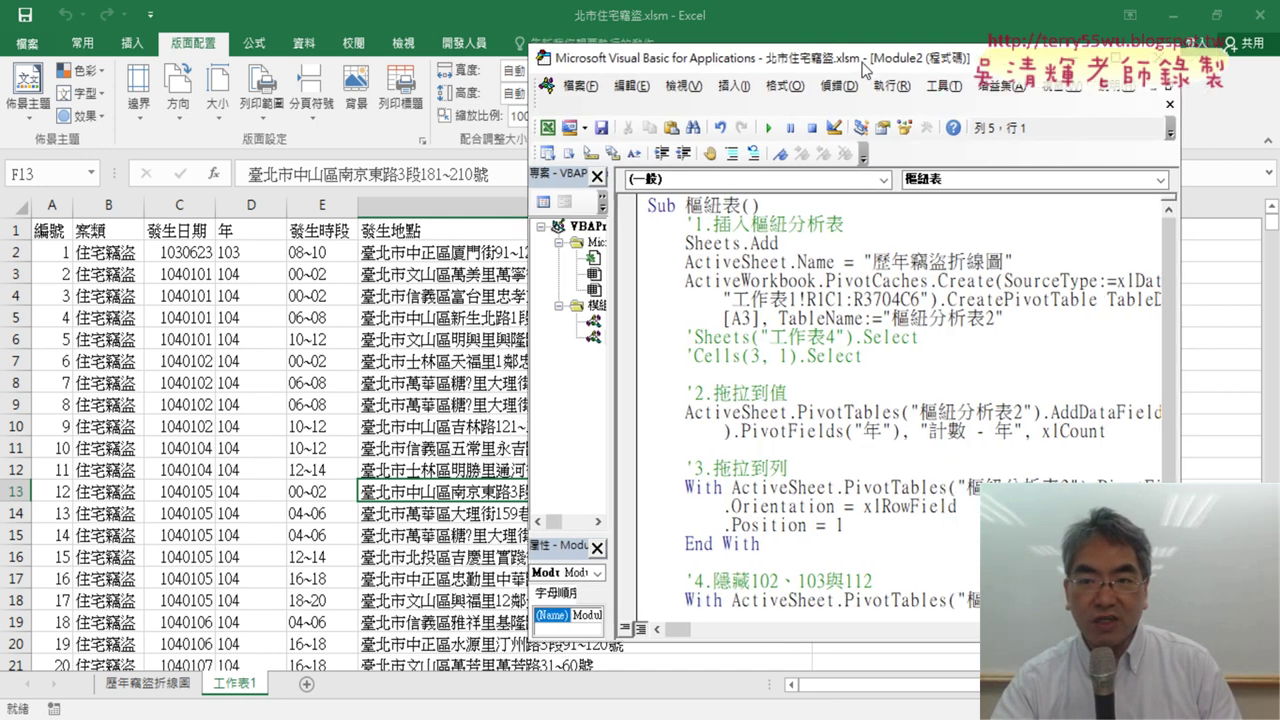
Move the VBA code window left and widen it to show full lines
drag(911, 64, 561, 63)
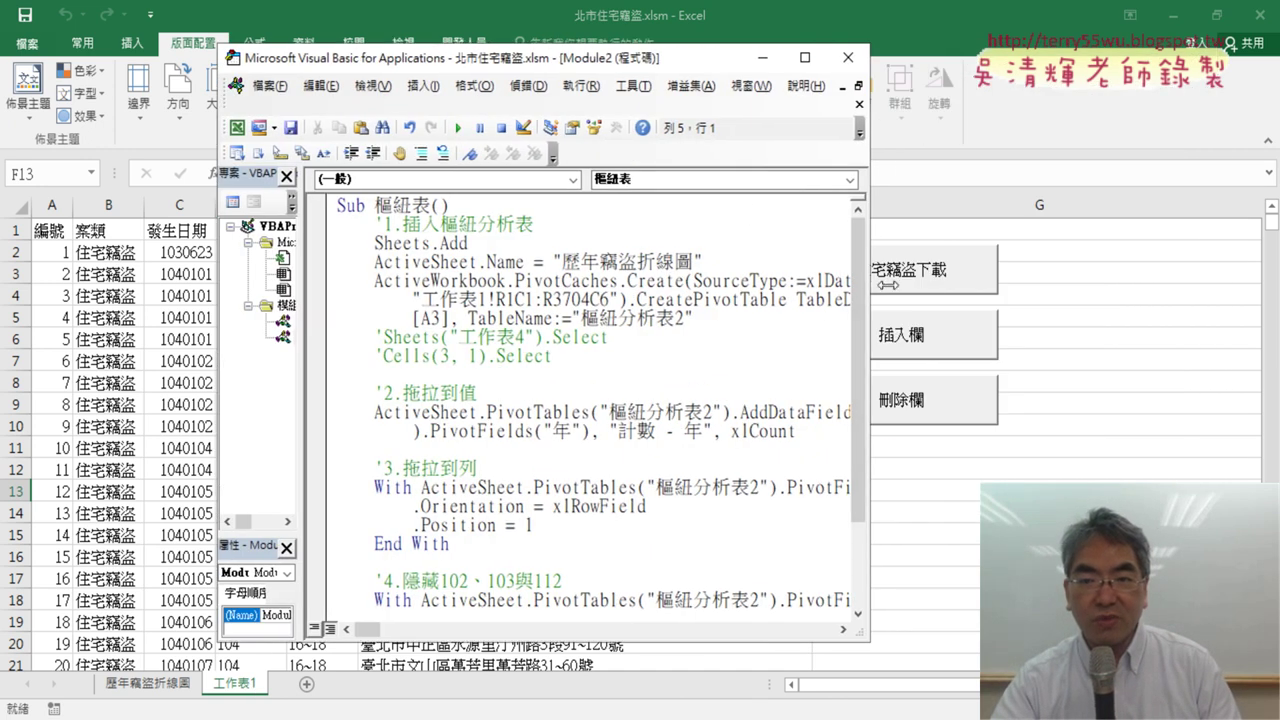
drag(886, 285, 1214, 327)
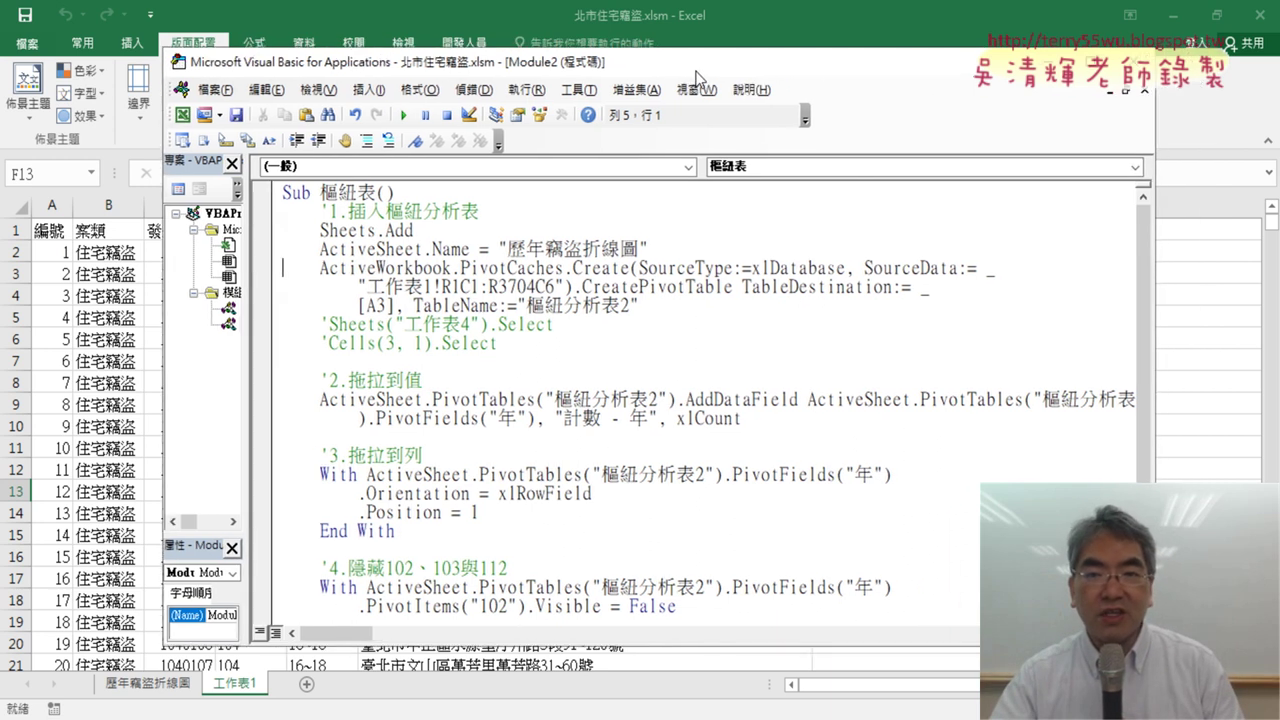
drag(753, 68, 689, 74)
drag(1148, 343, 1222, 343)
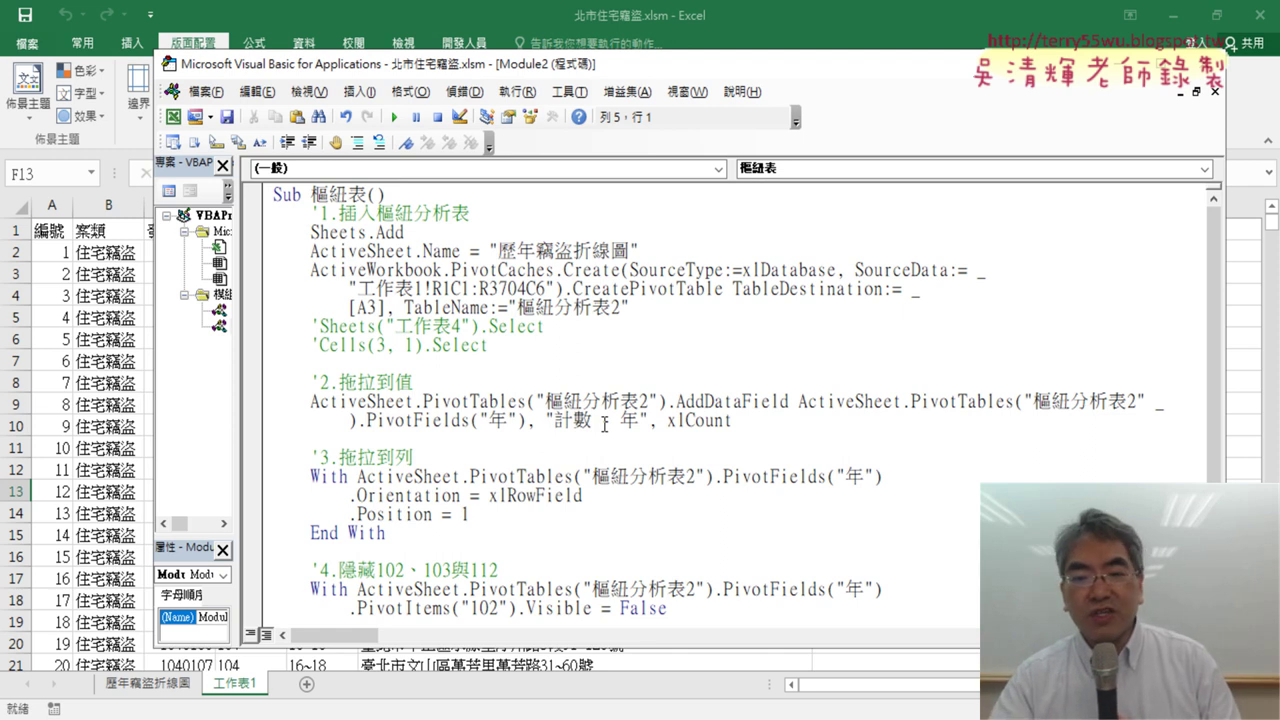
Highlight the 年 caption, 年 field name and sheet-rename line, then return to the 歷年竊盜折線圖 pivot
click(619, 420)
key(shift+Right)
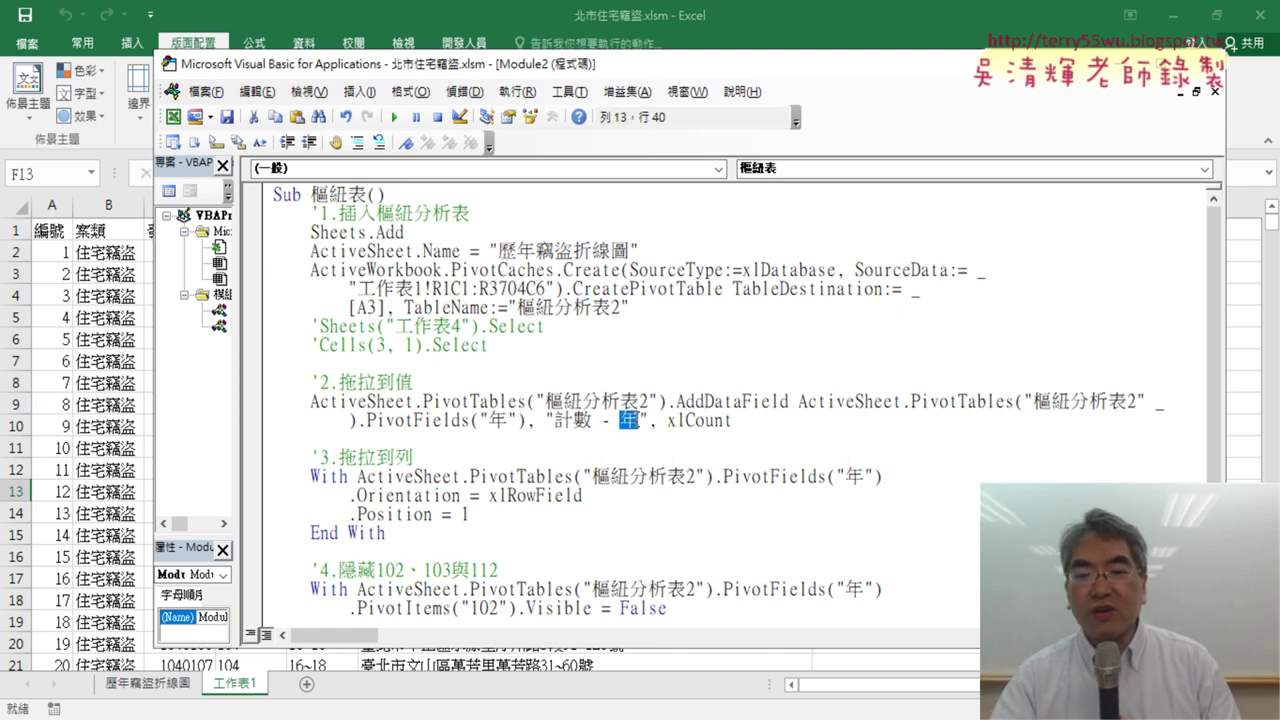
click(842, 477)
key(shift+Right)
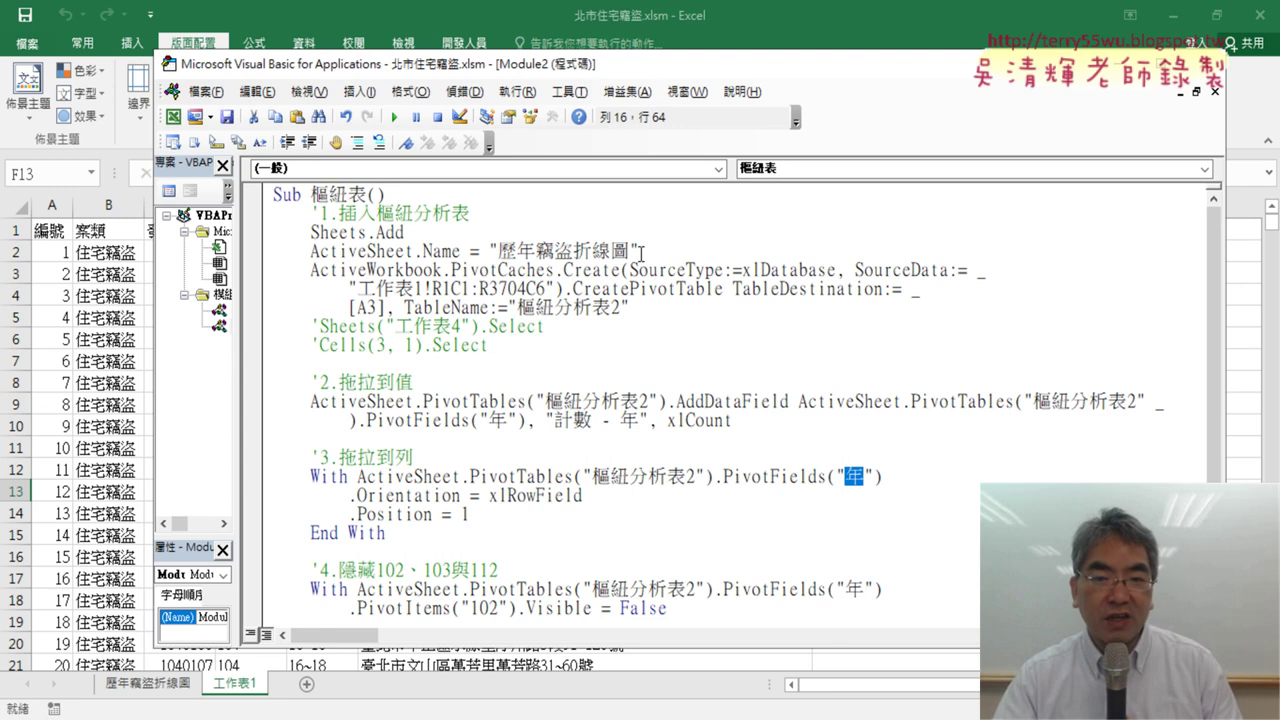
drag(643, 251, 320, 252)
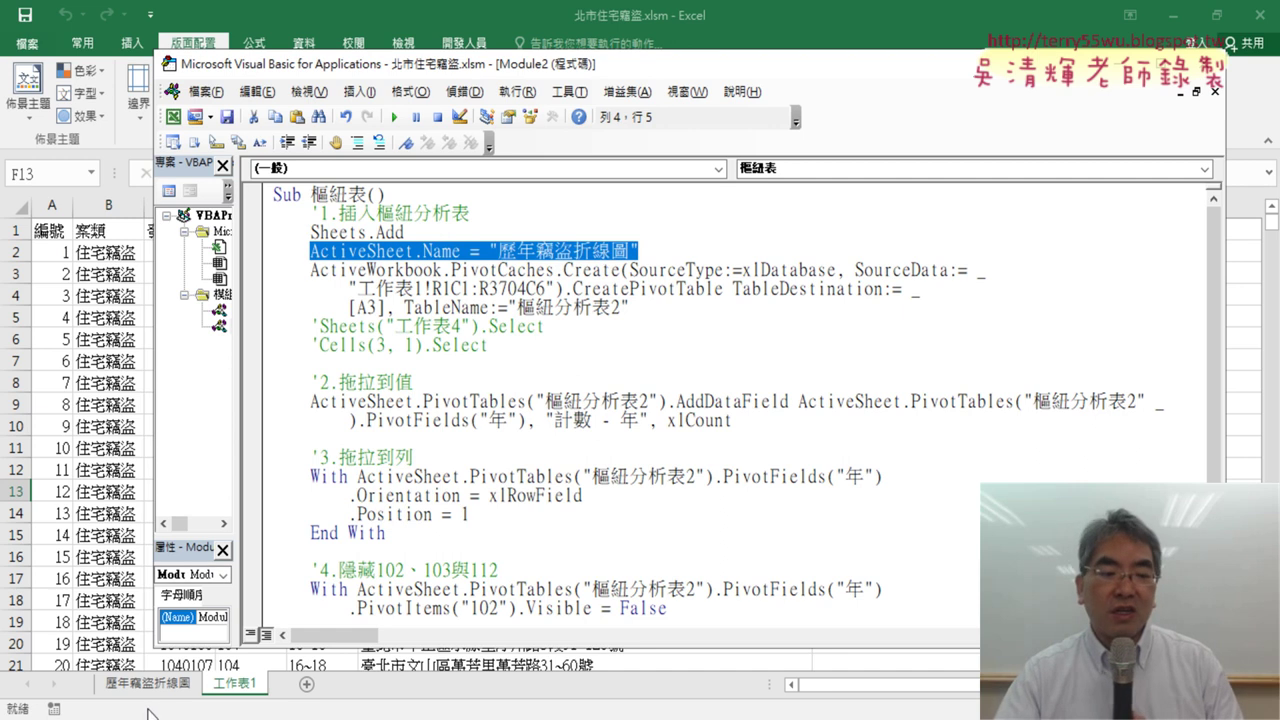
click(156, 684)
click(106, 366)
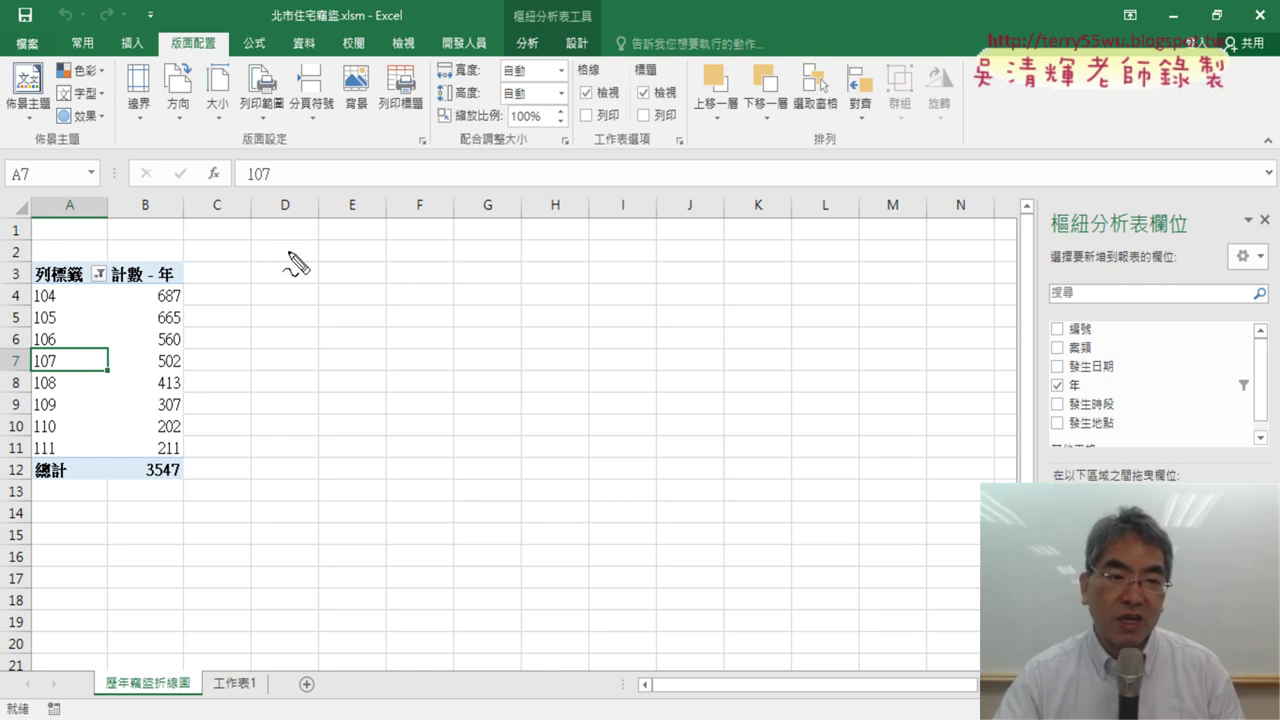
drag(262, 237, 244, 252)
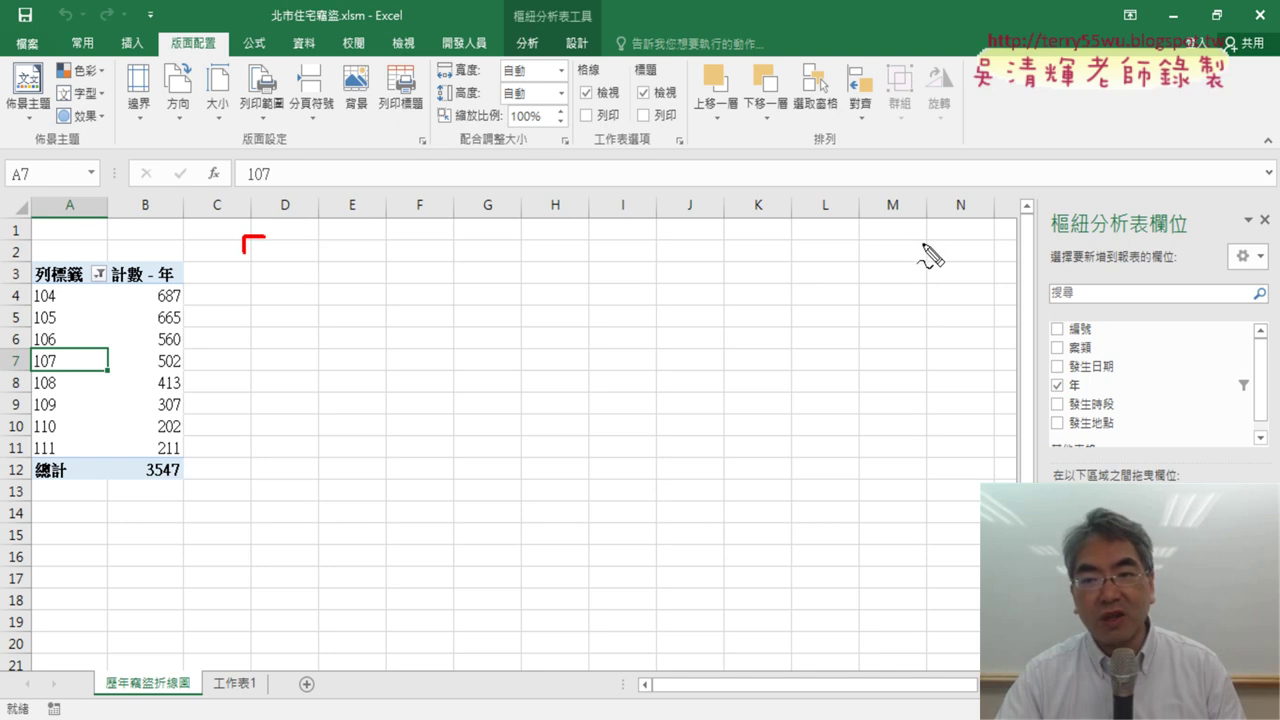
mouse_move(910, 240)
mouse_down()
mouse_move(934, 237)
mouse_move(931, 270)
mouse_up()
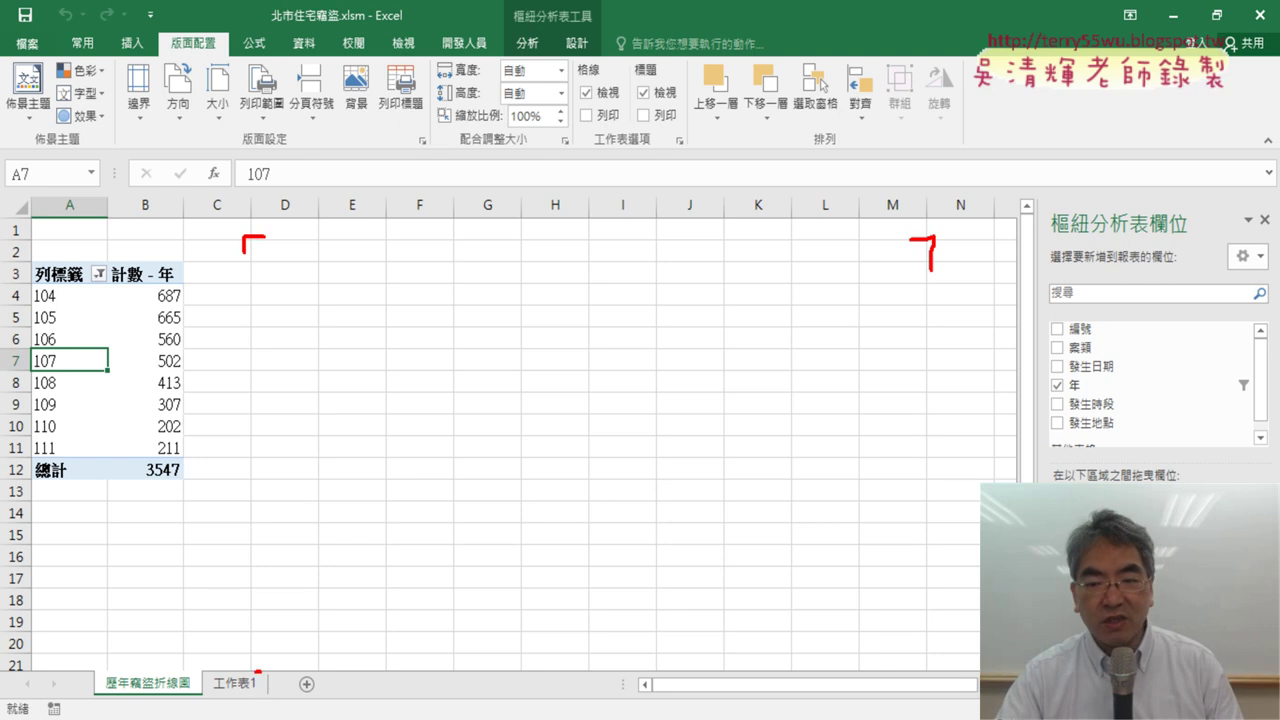
drag(935, 665, 897, 678)
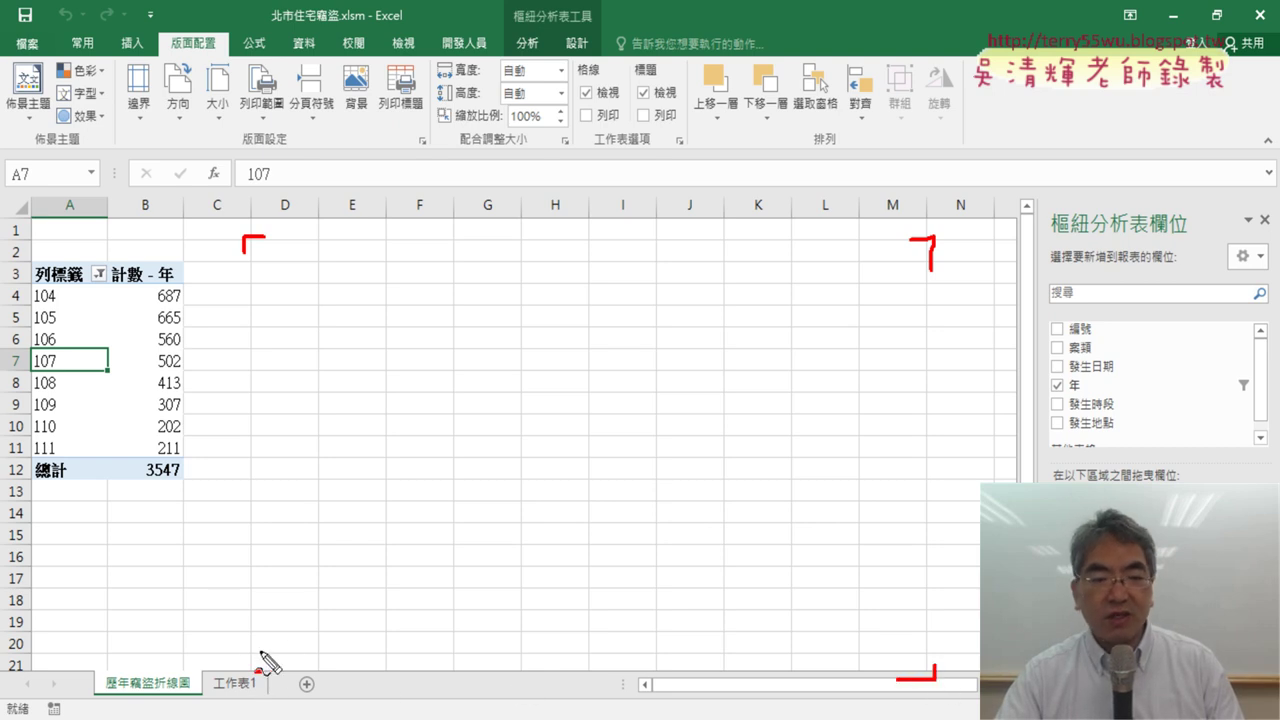
mouse_move(245, 650)
mouse_down()
mouse_move(246, 676)
mouse_move(270, 672)
mouse_up()
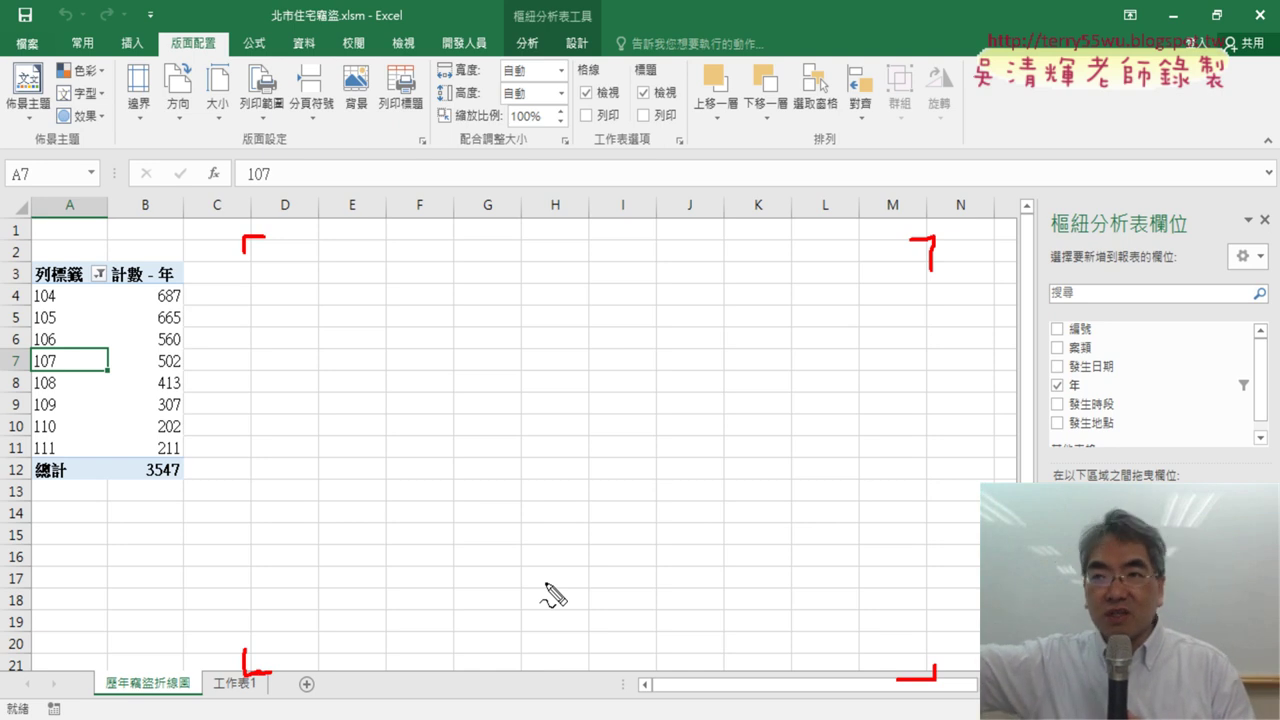
key(Escape)
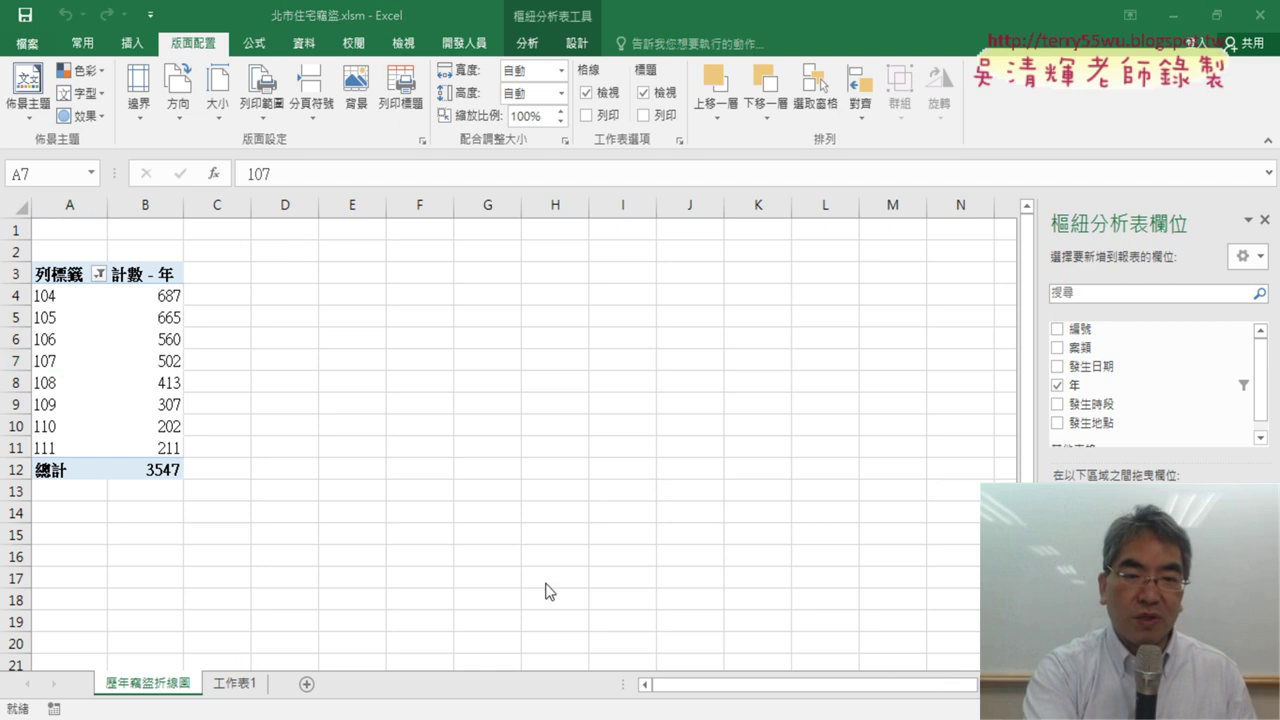
Select cell B7 and start recording a macro named 樞紐圖 in this workbook
click(113, 361)
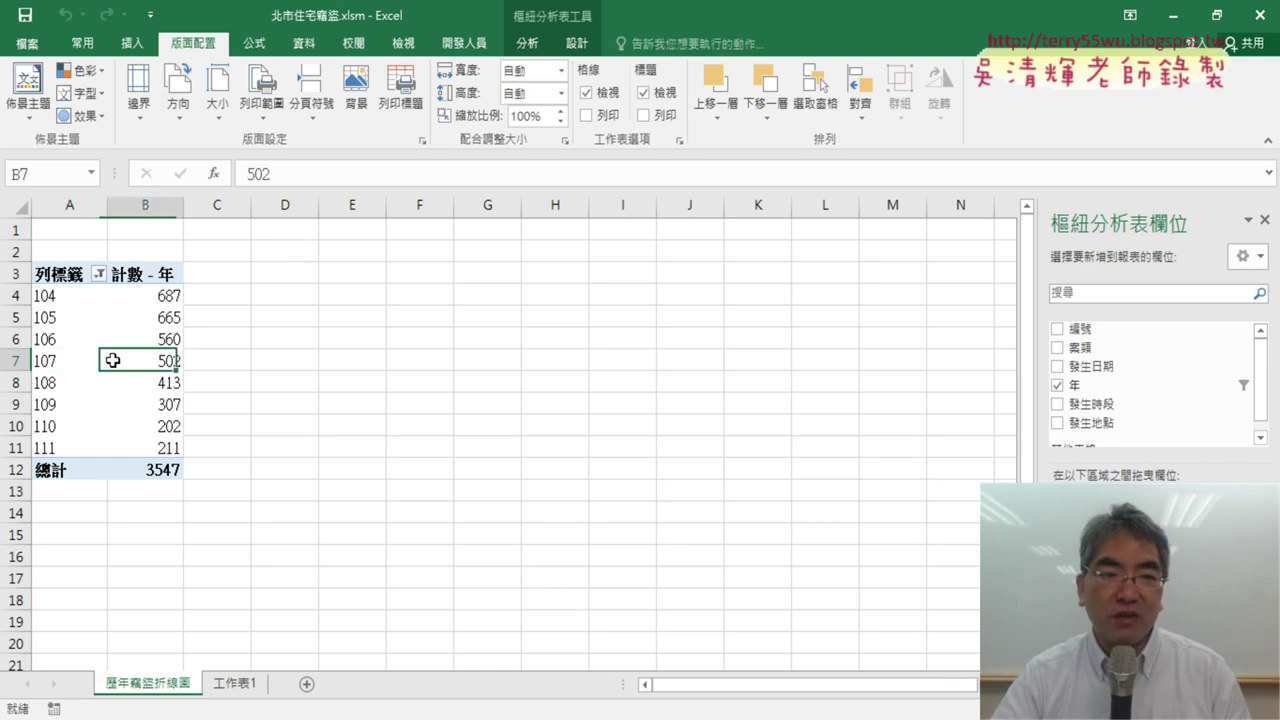
click(464, 43)
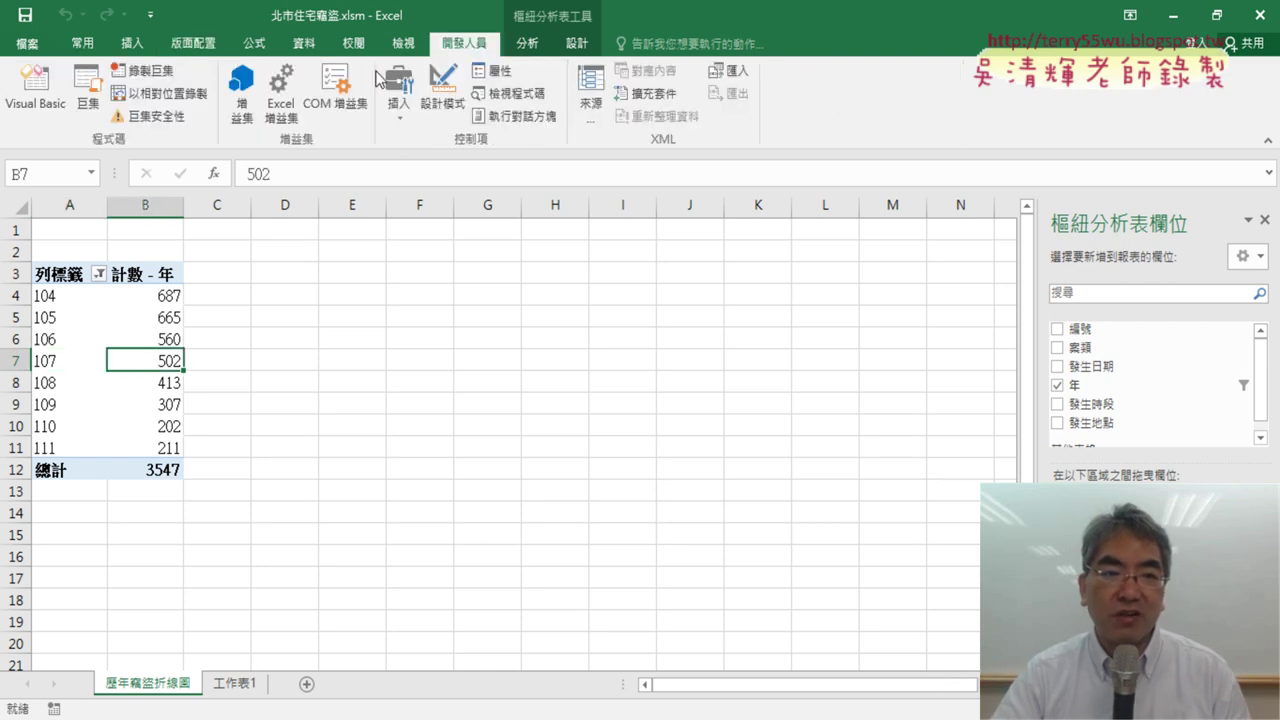
click(148, 72)
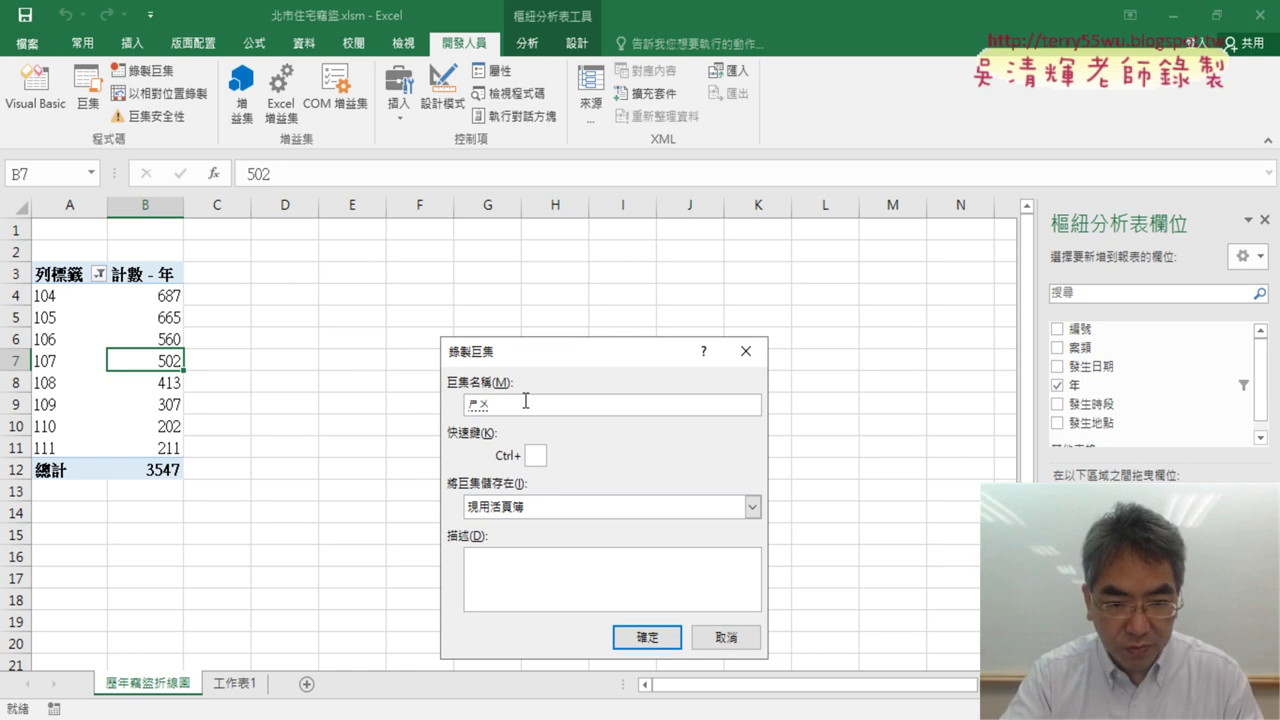
text(樞紐ㄊㄨ)
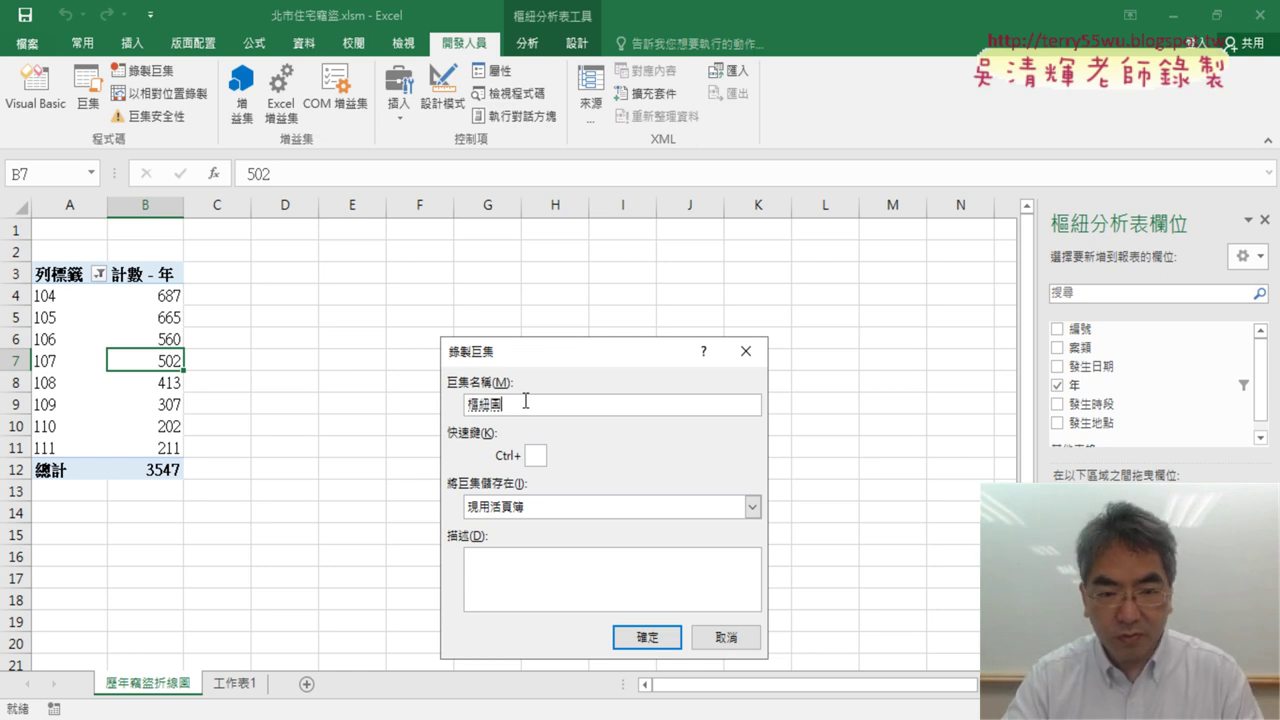
key(Return)
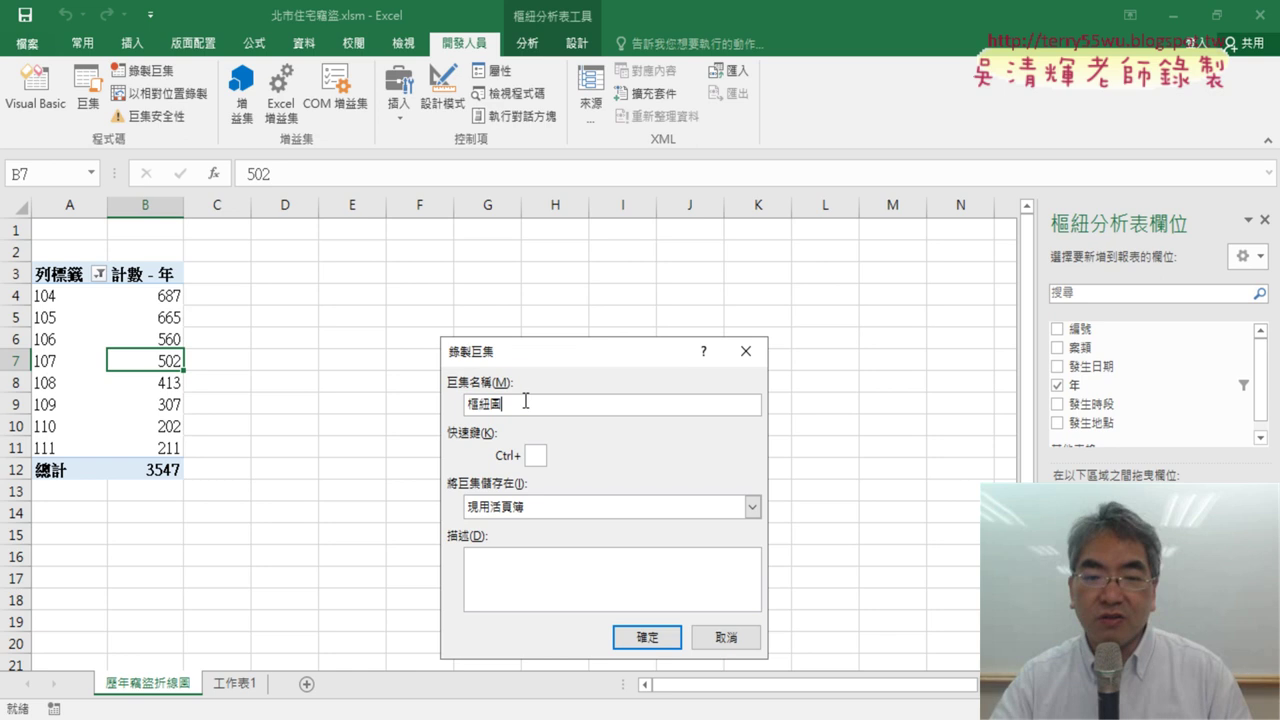
click(651, 639)
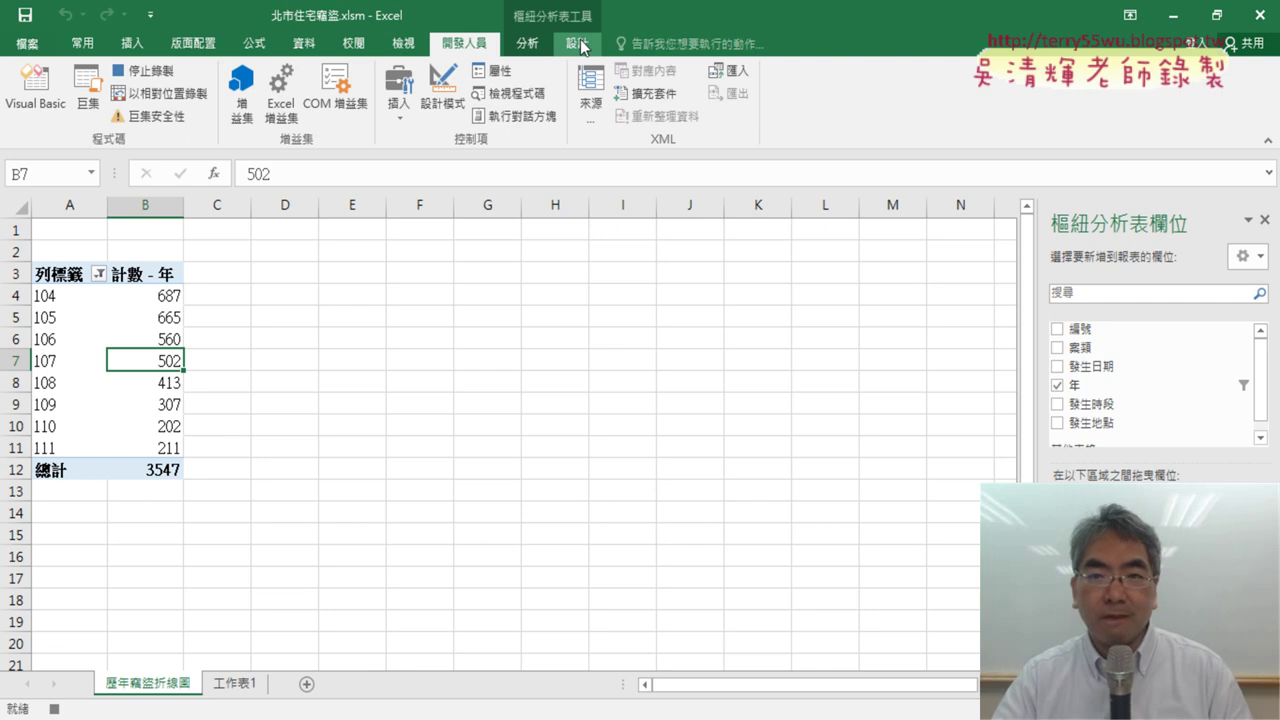
Insert a Line with Markers pivot chart of the yearly counts, then stop recording
click(578, 44)
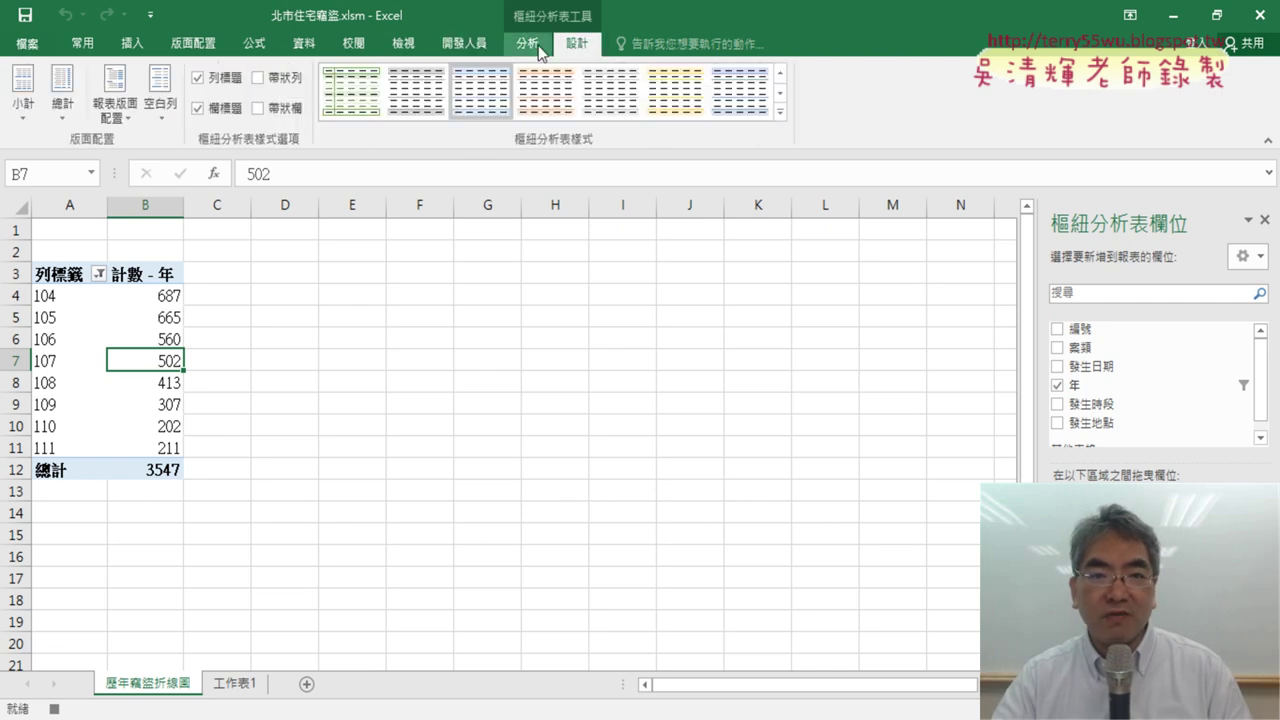
click(540, 48)
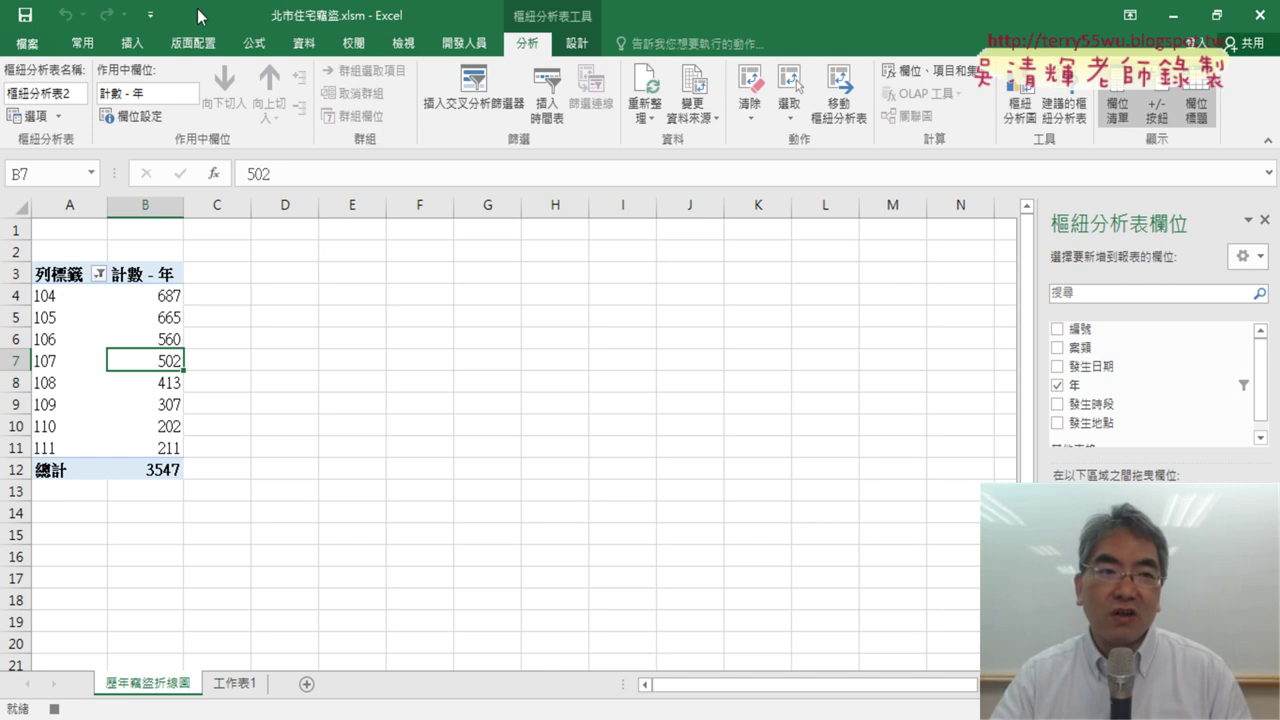
click(132, 43)
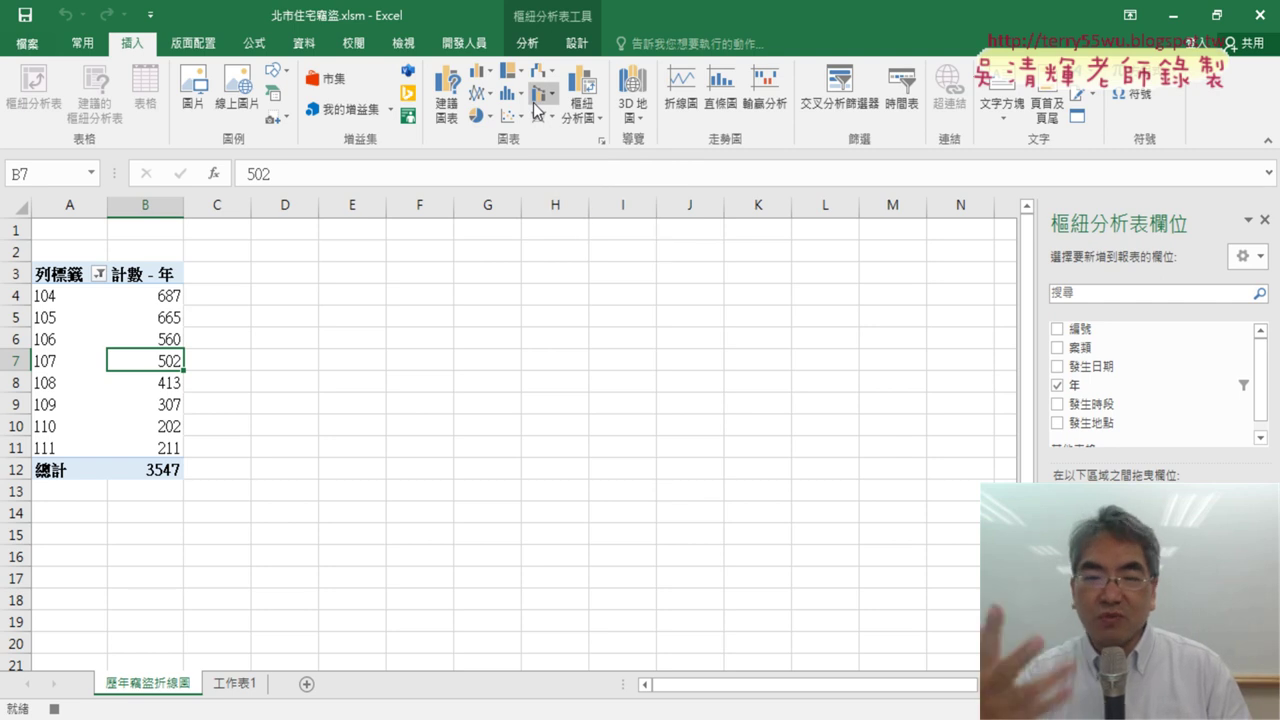
click(527, 43)
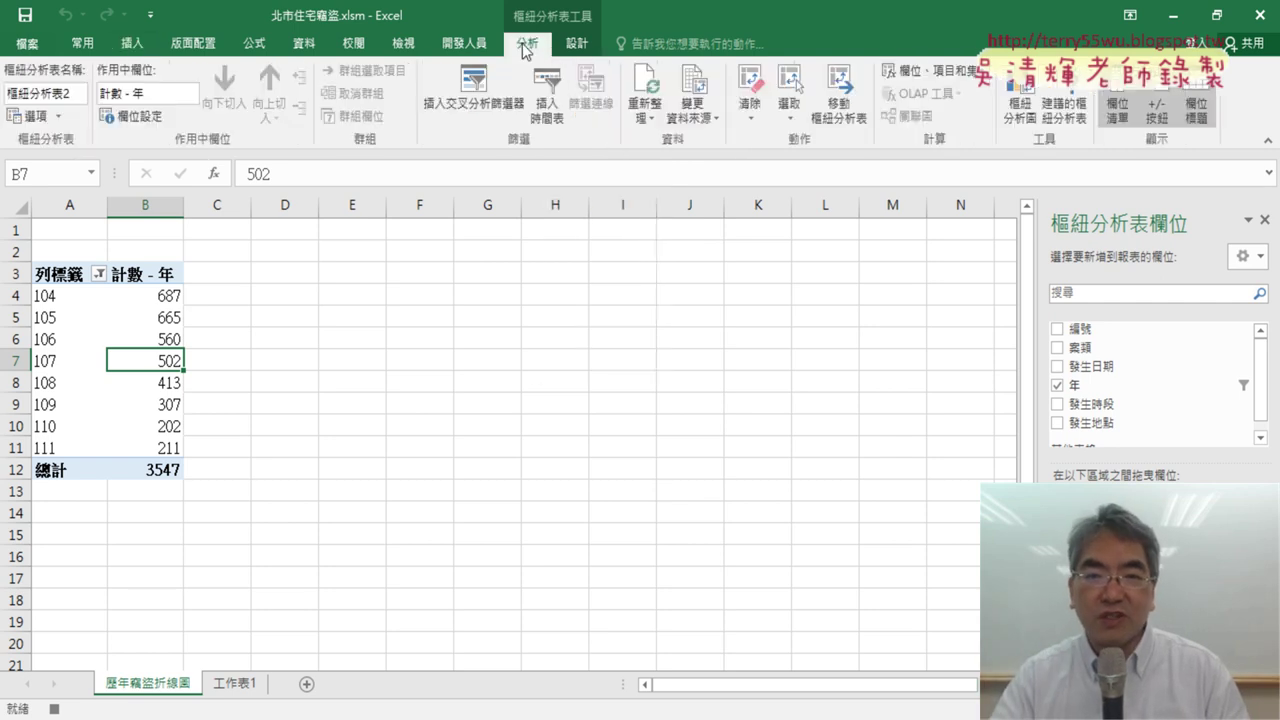
click(1020, 110)
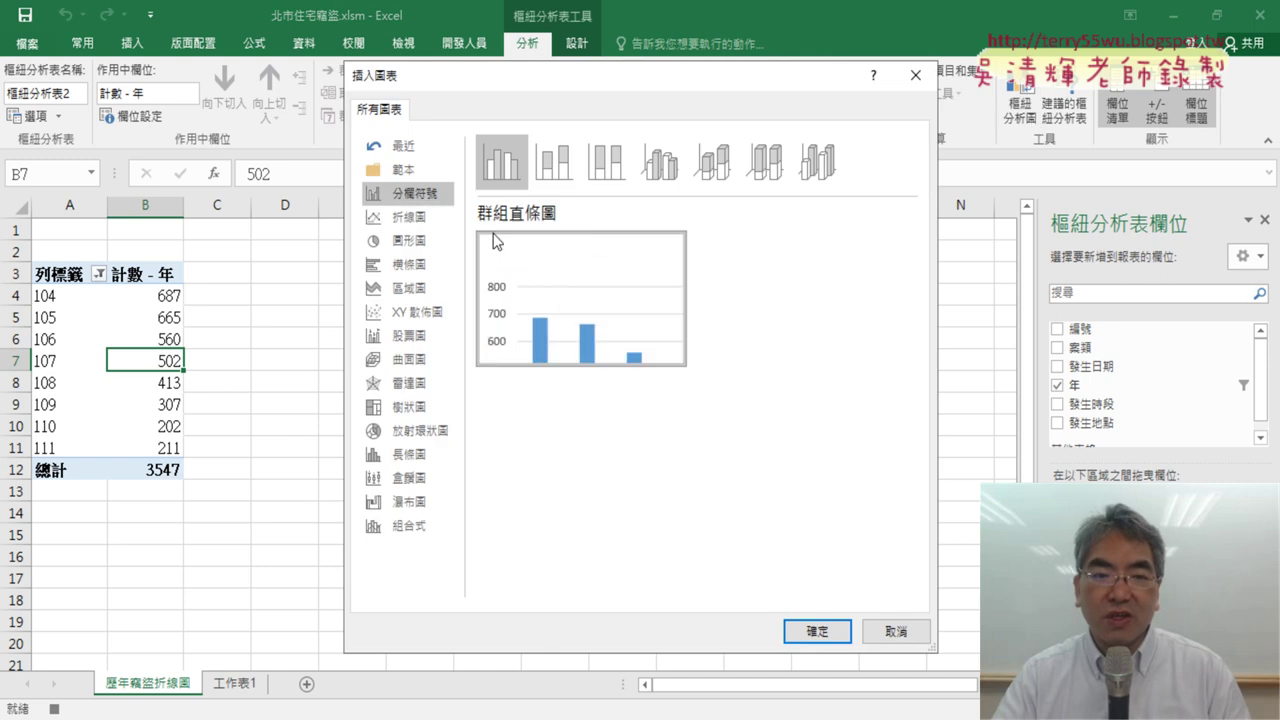
click(407, 218)
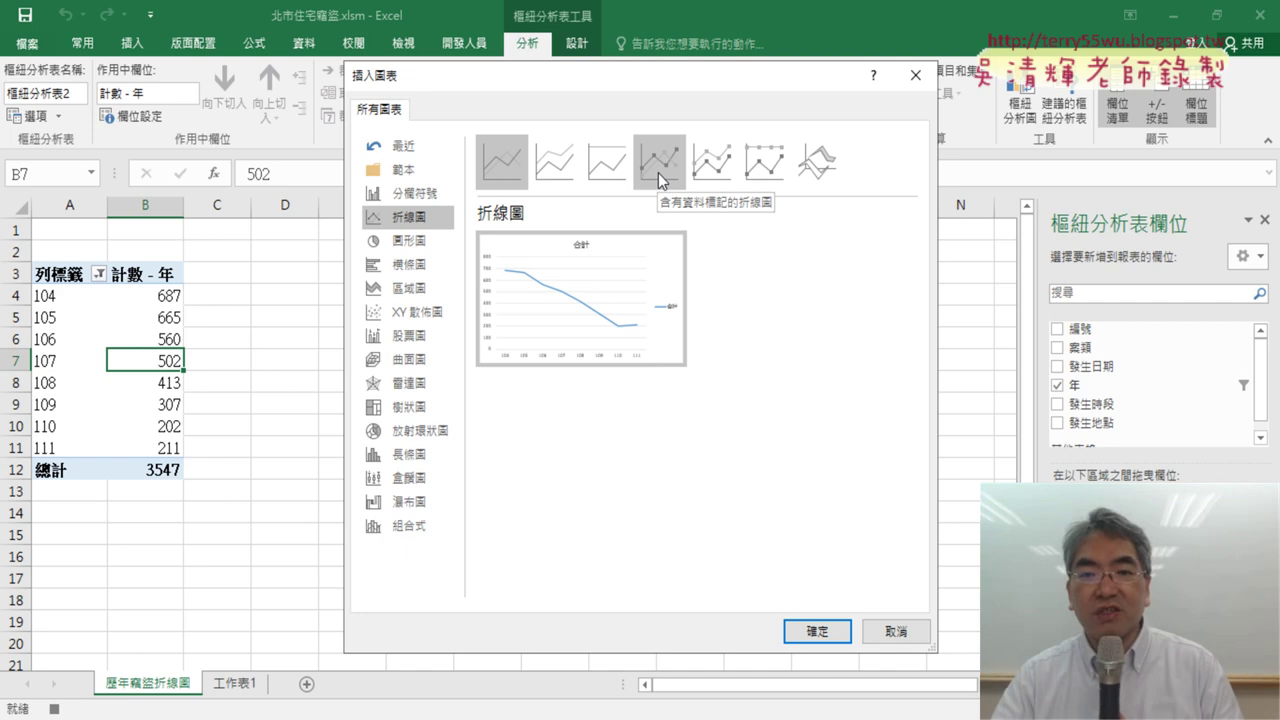
click(658, 173)
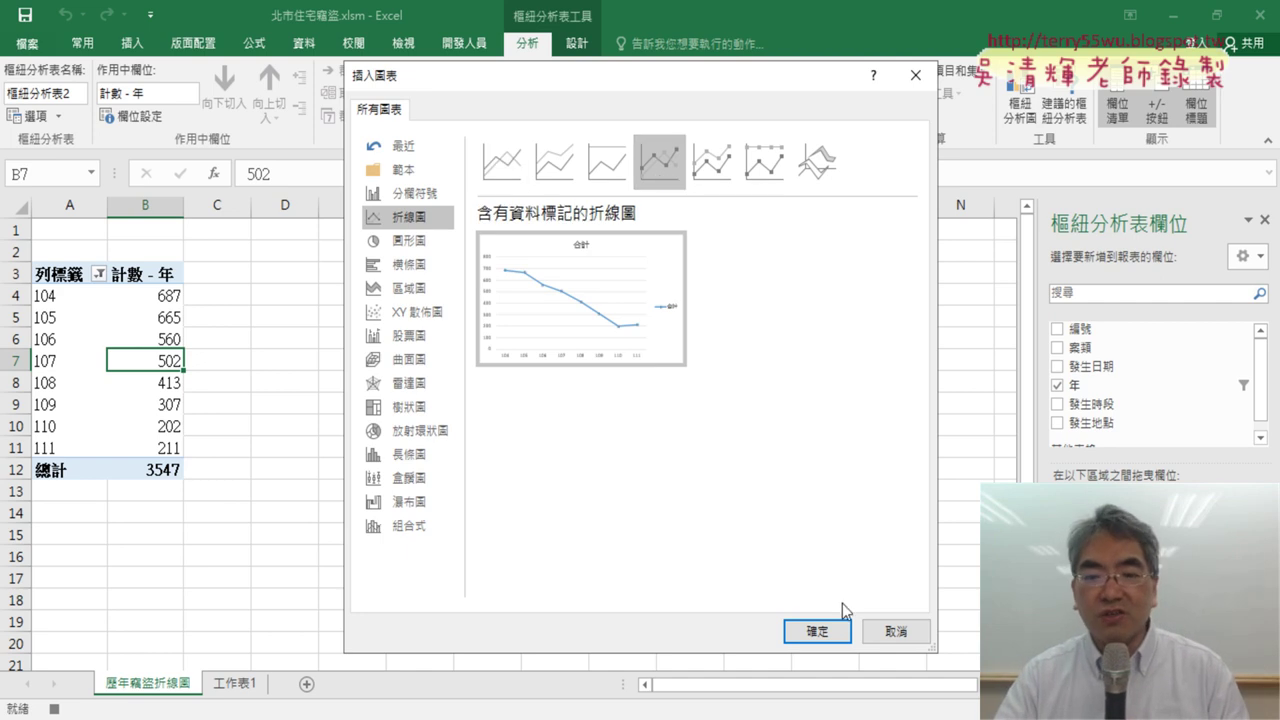
click(817, 632)
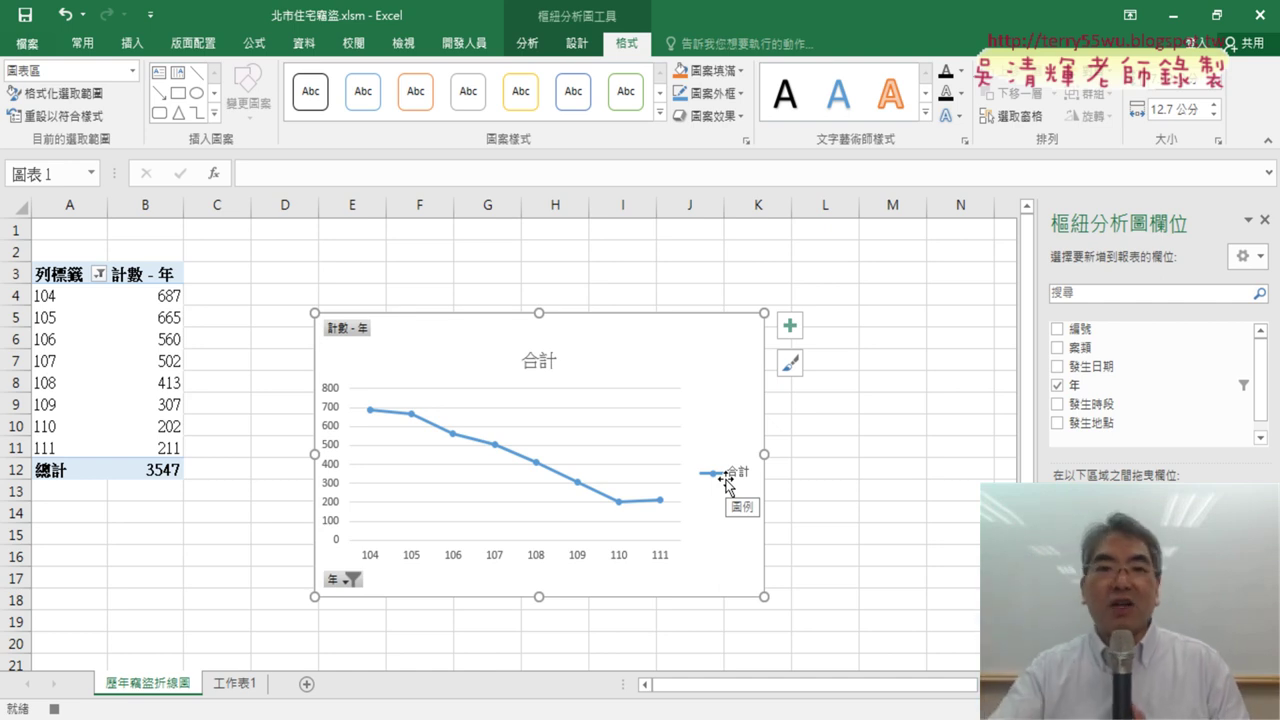
click(466, 45)
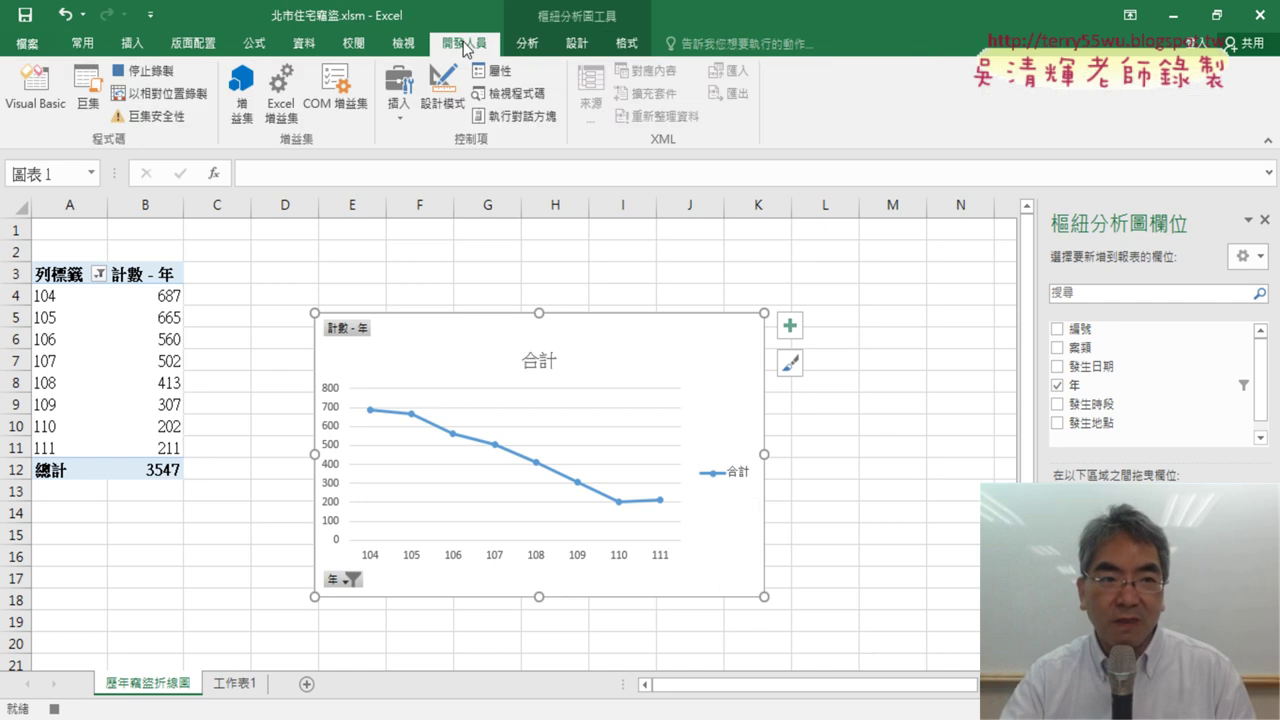
click(158, 78)
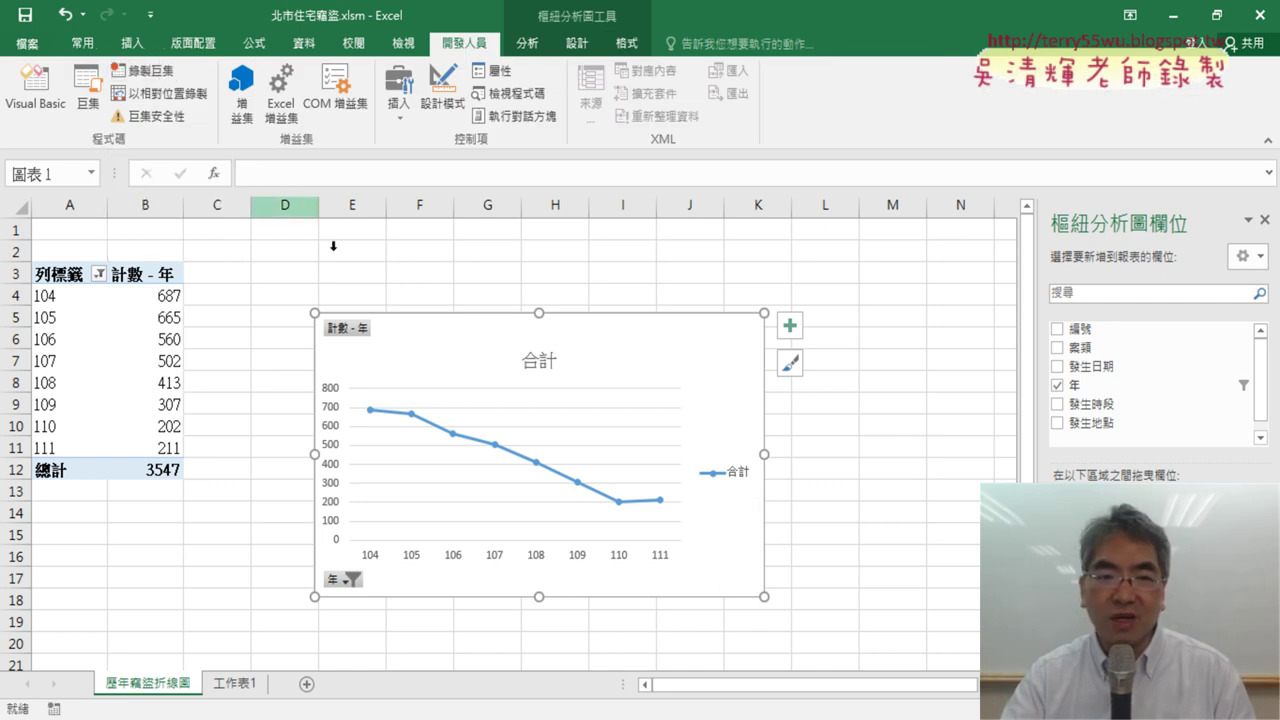
Delete the pivot chart and open the 樞紐圖 macro in the Visual Basic editor
key(Delete)
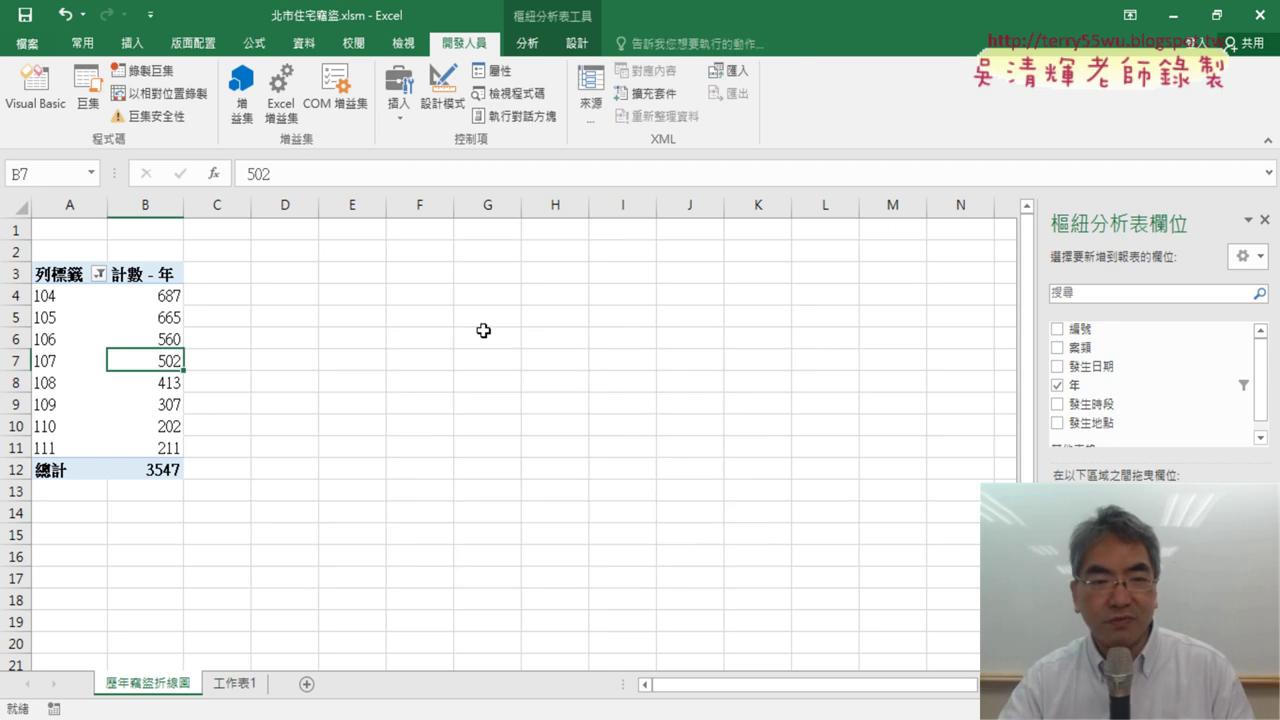
click(88, 95)
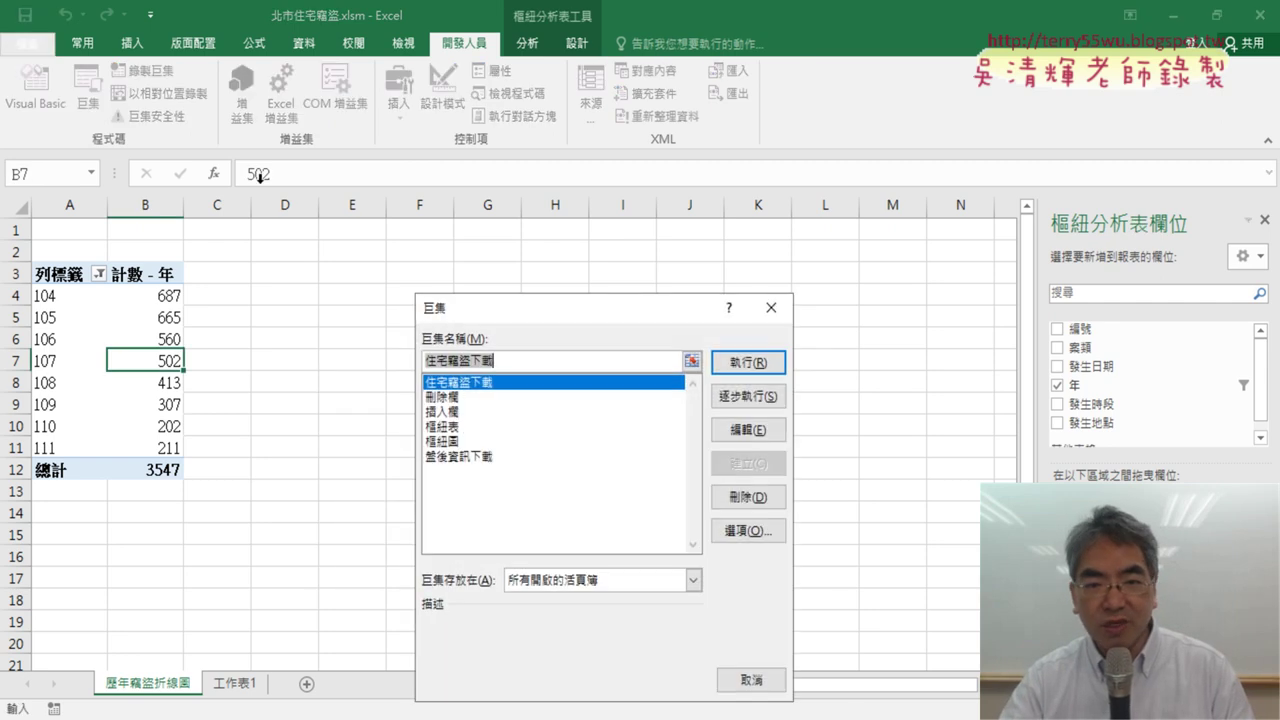
click(467, 442)
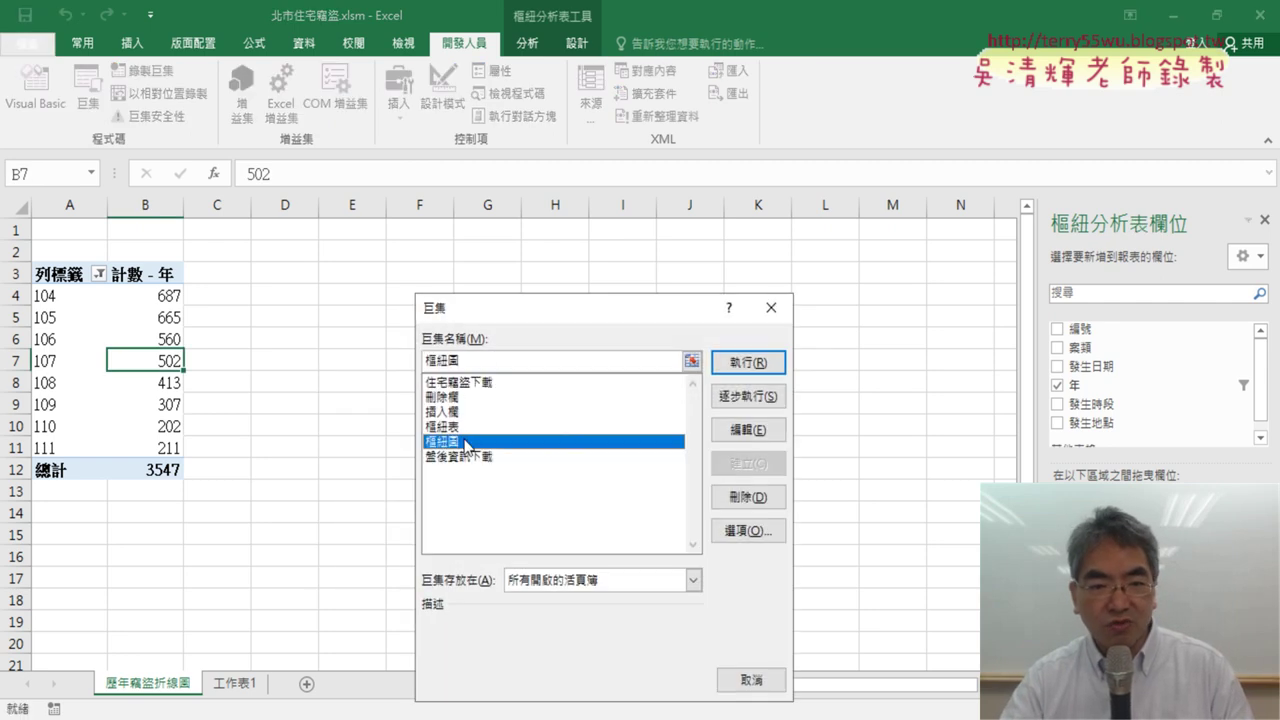
click(752, 431)
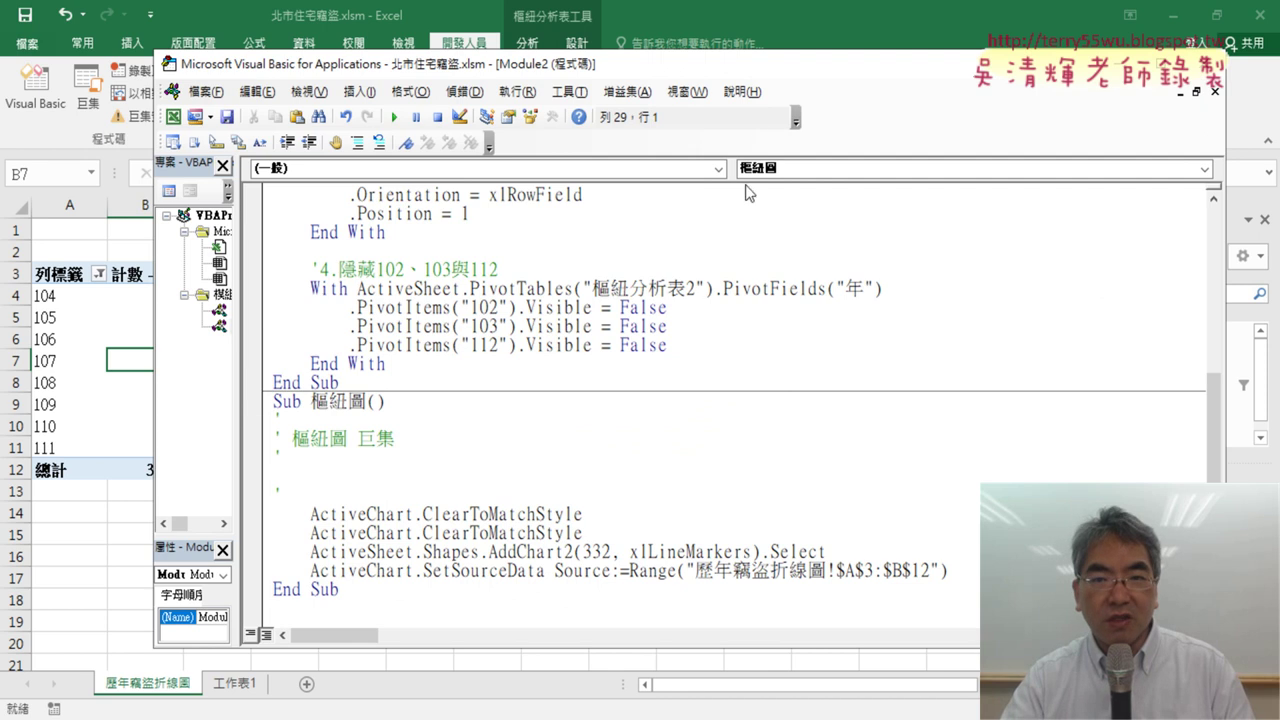
drag(700, 63, 794, 30)
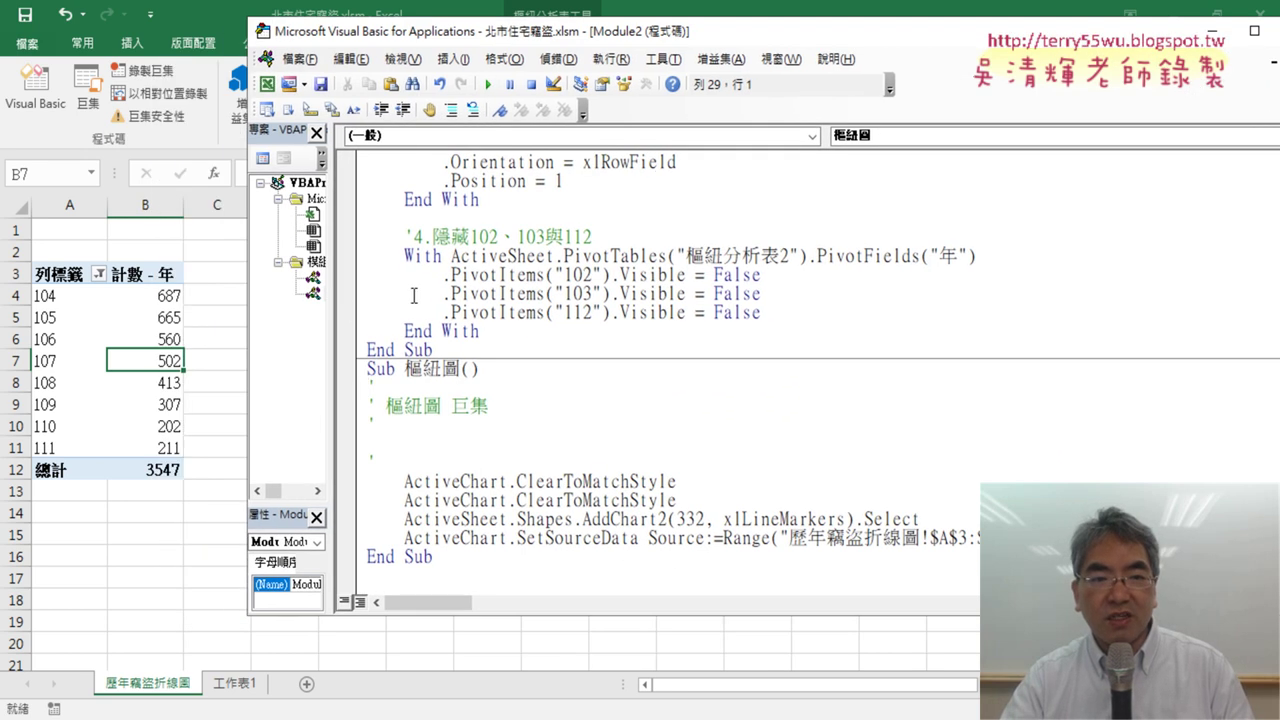
drag(340, 311, 447, 300)
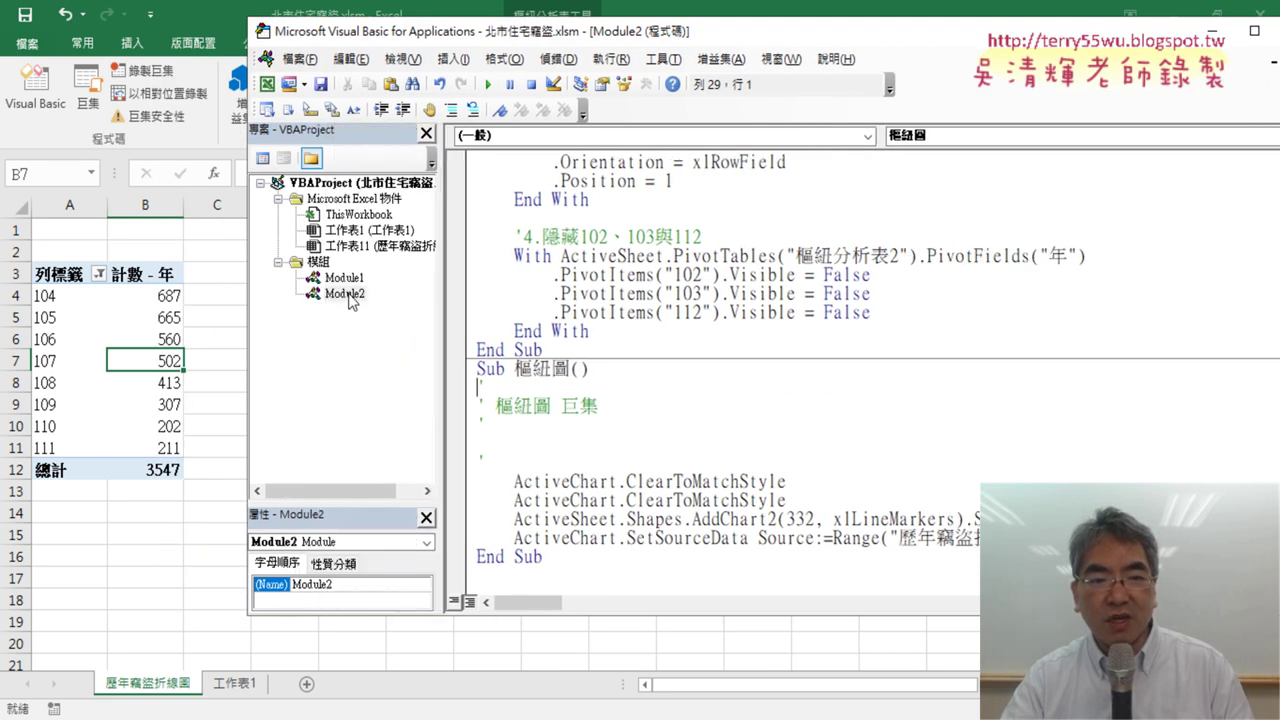
click(345, 294)
drag(966, 41, 813, 40)
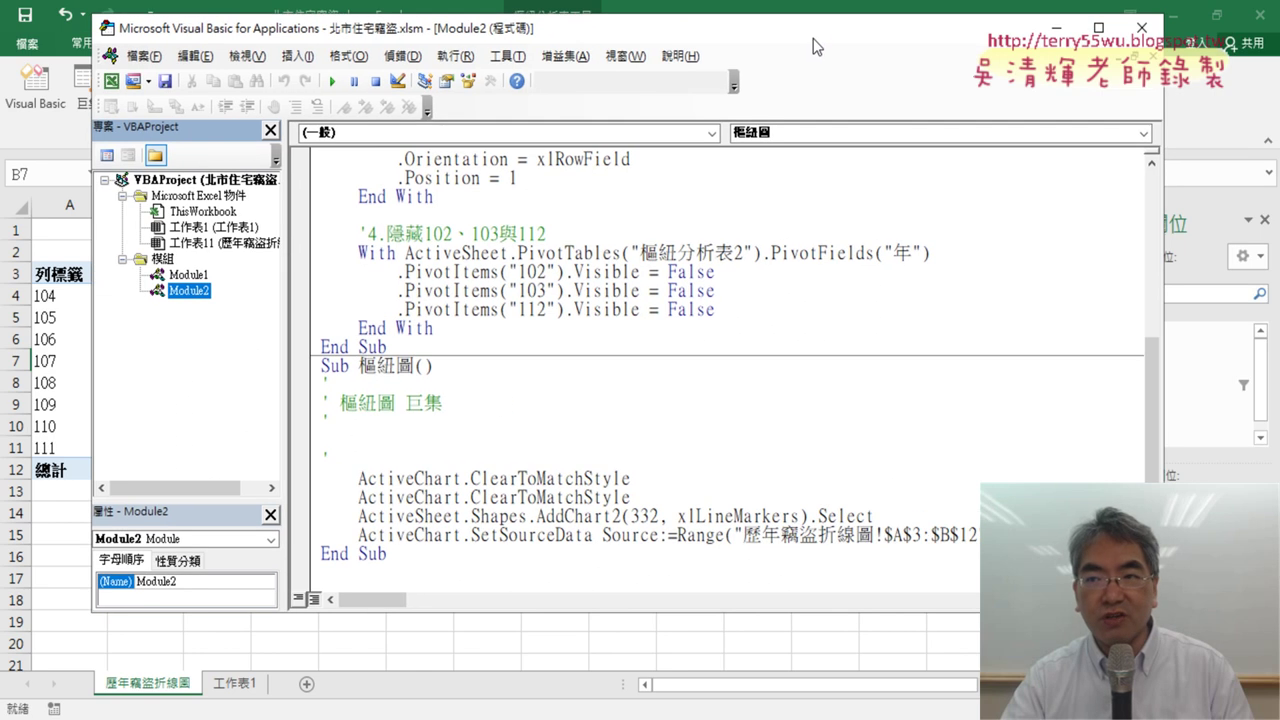
double_click(188, 274)
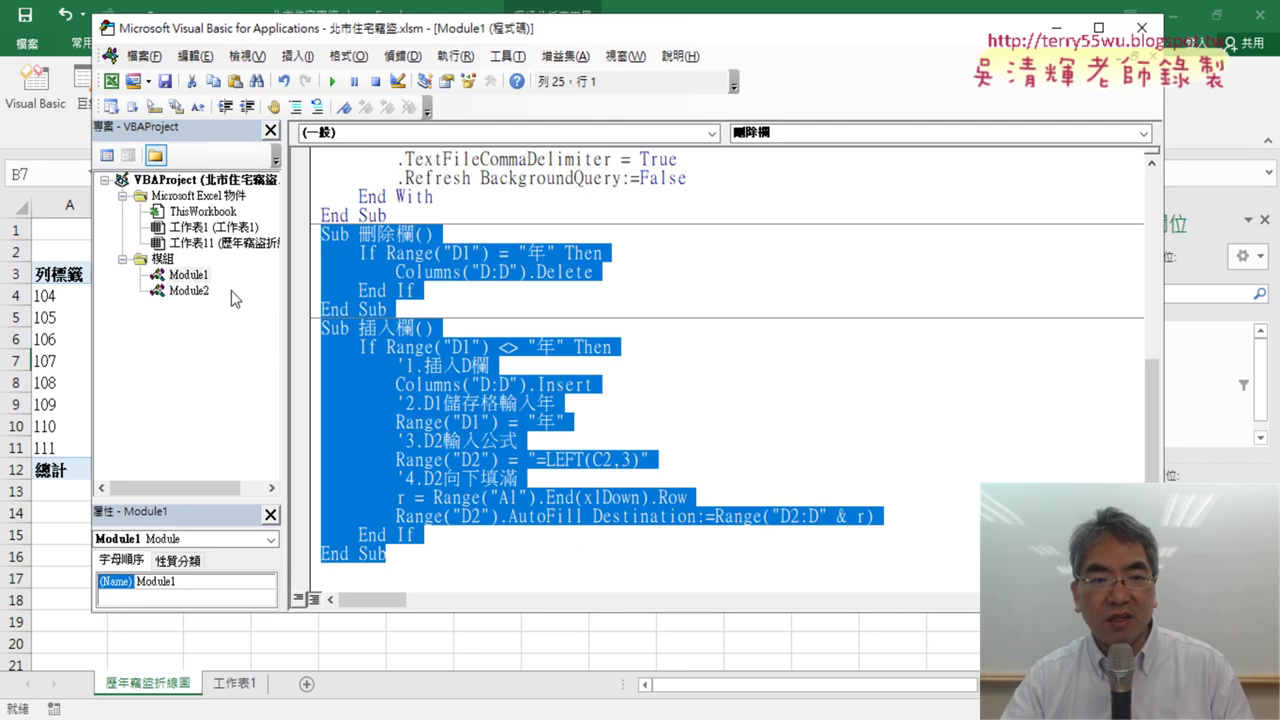
double_click(202, 292)
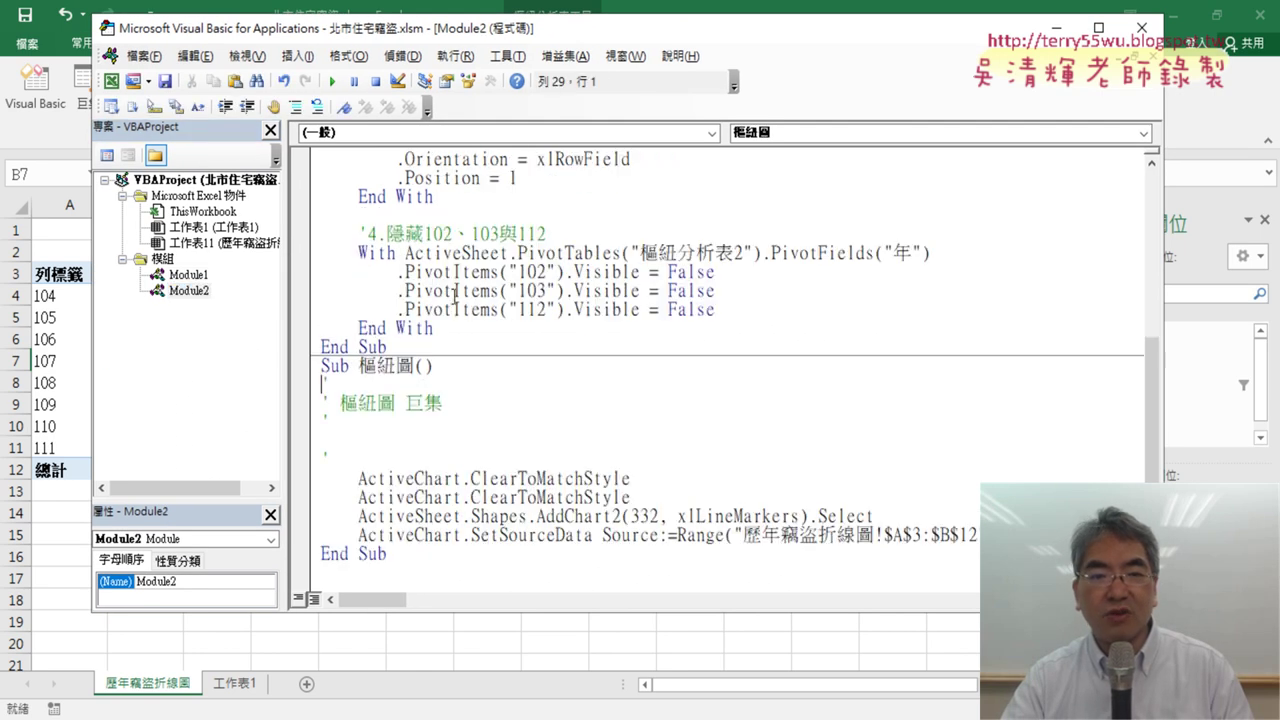
scroll(327, 342, up, 3)
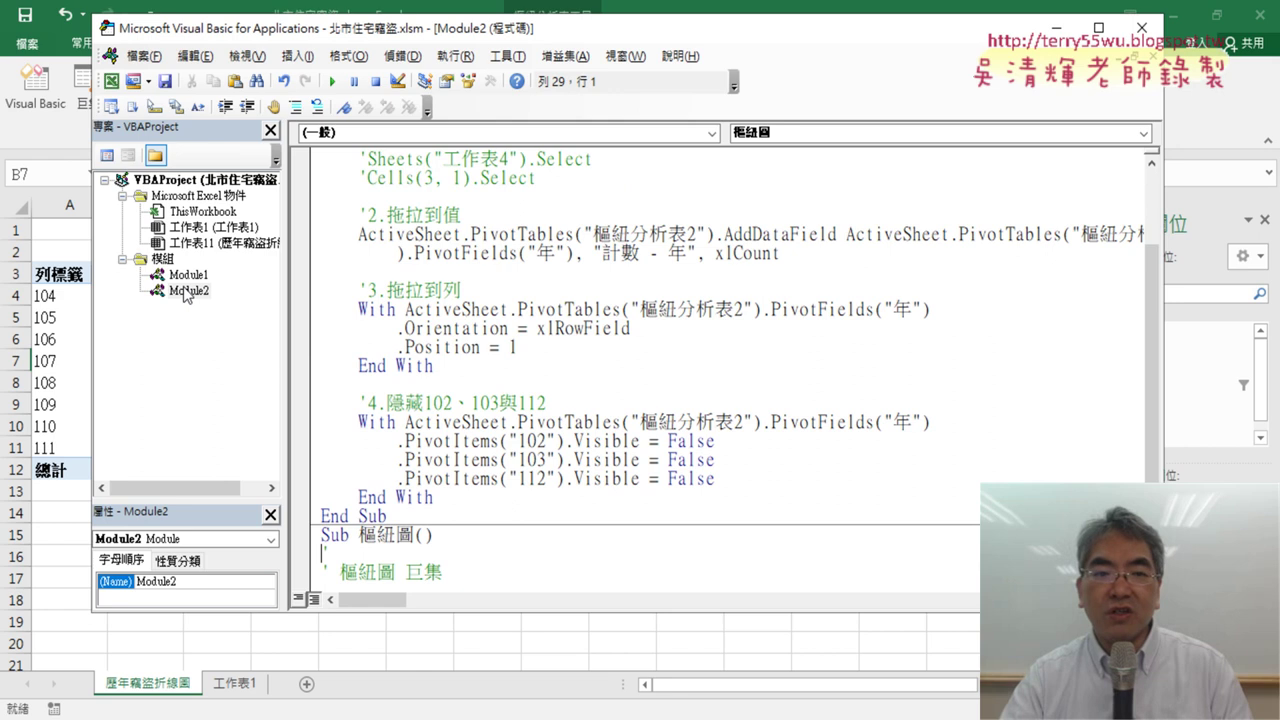
scroll(467, 350, up, 3)
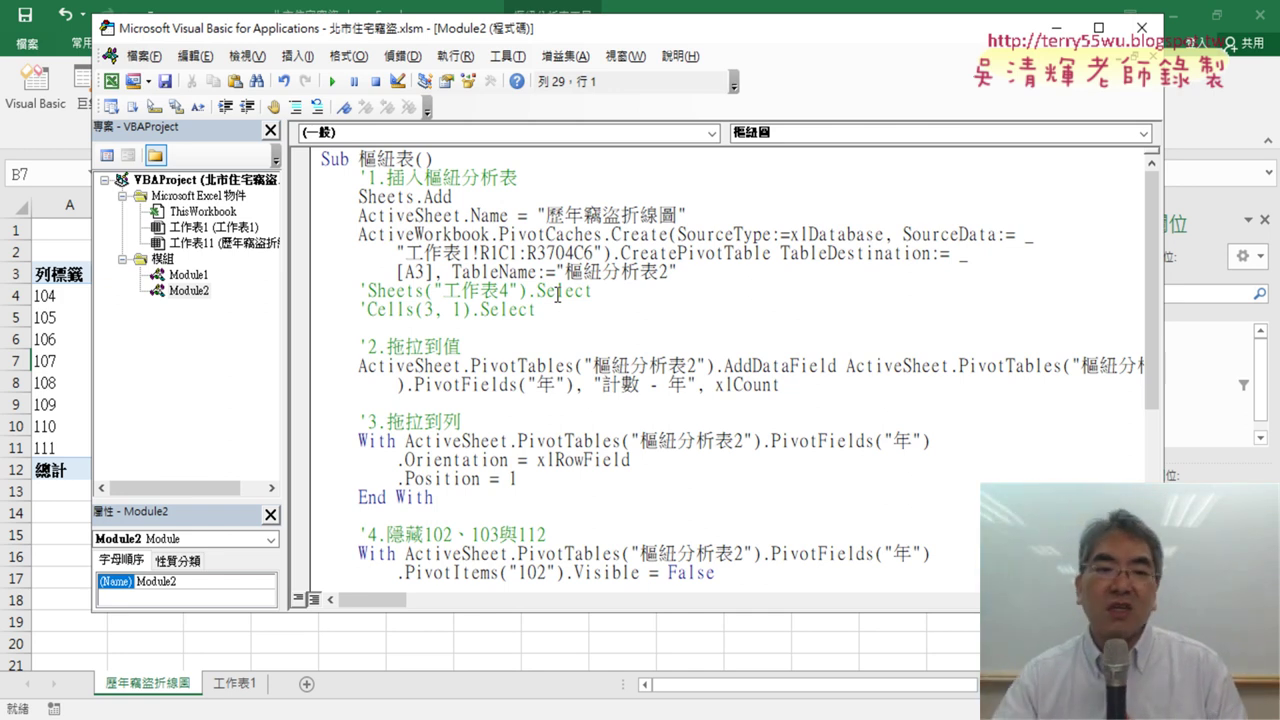
click(188, 292)
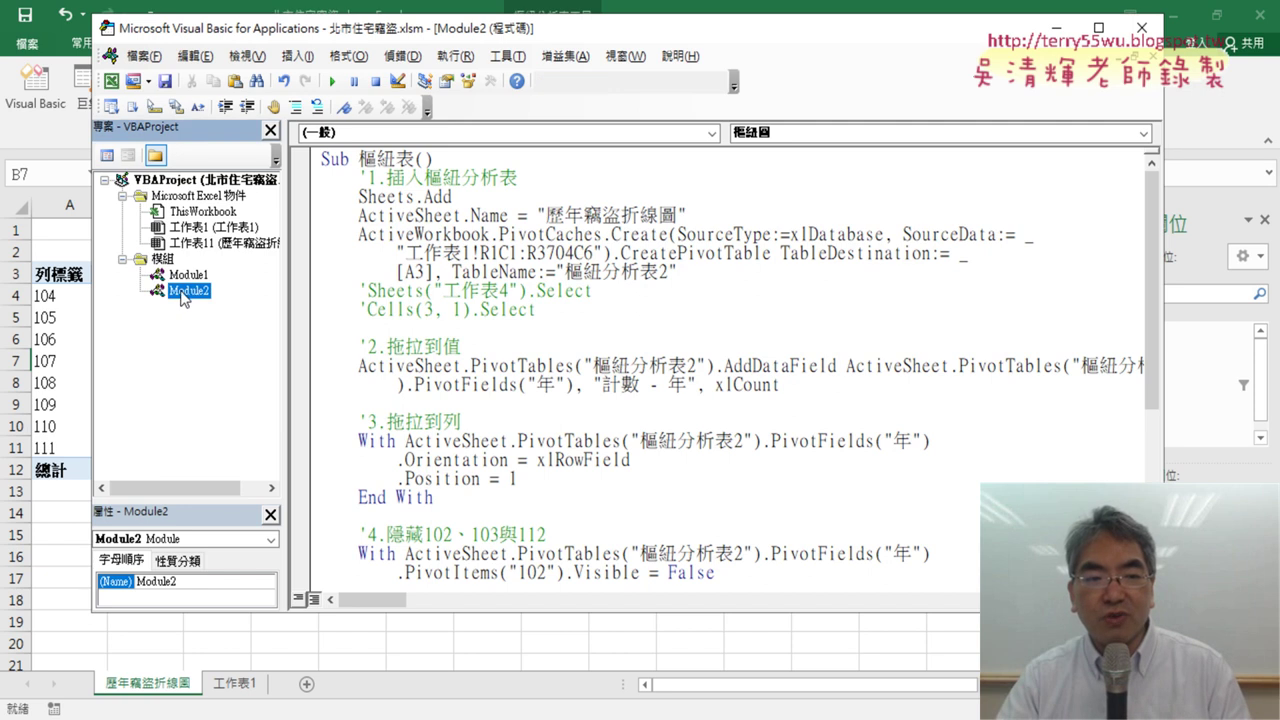
click(552, 333)
scroll(545, 336, down, 5)
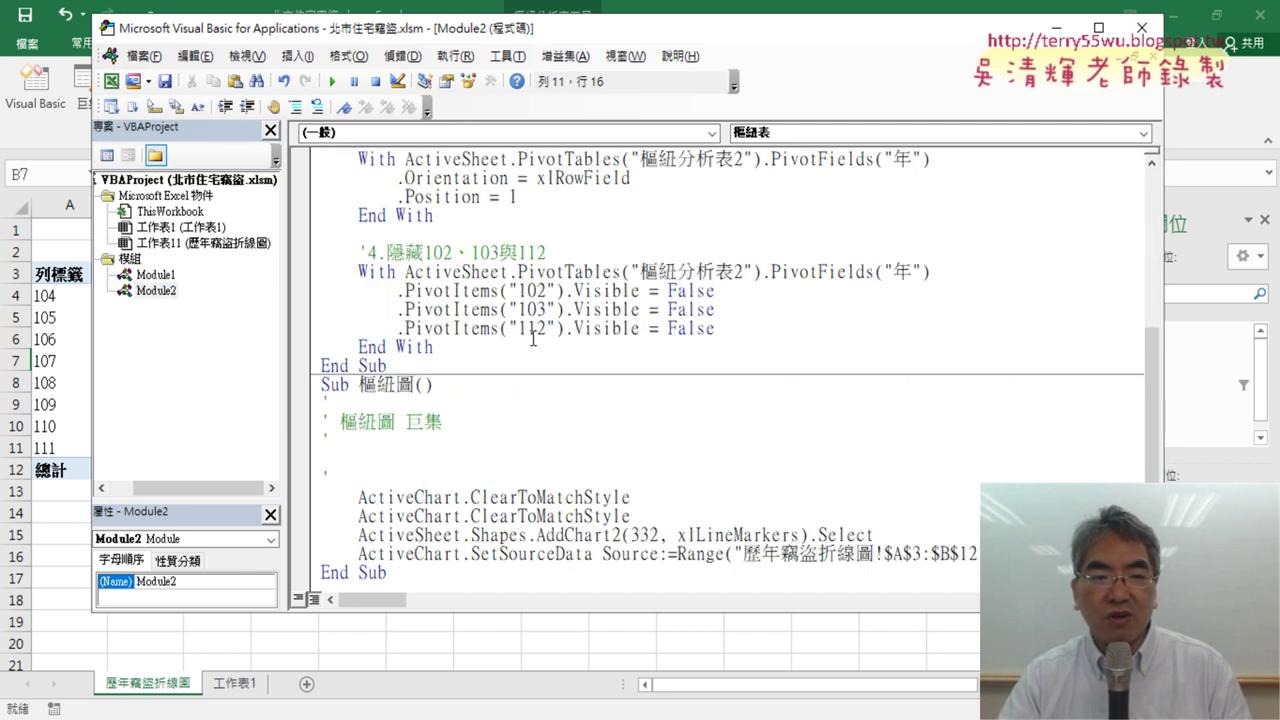
scroll(533, 339, down, 1)
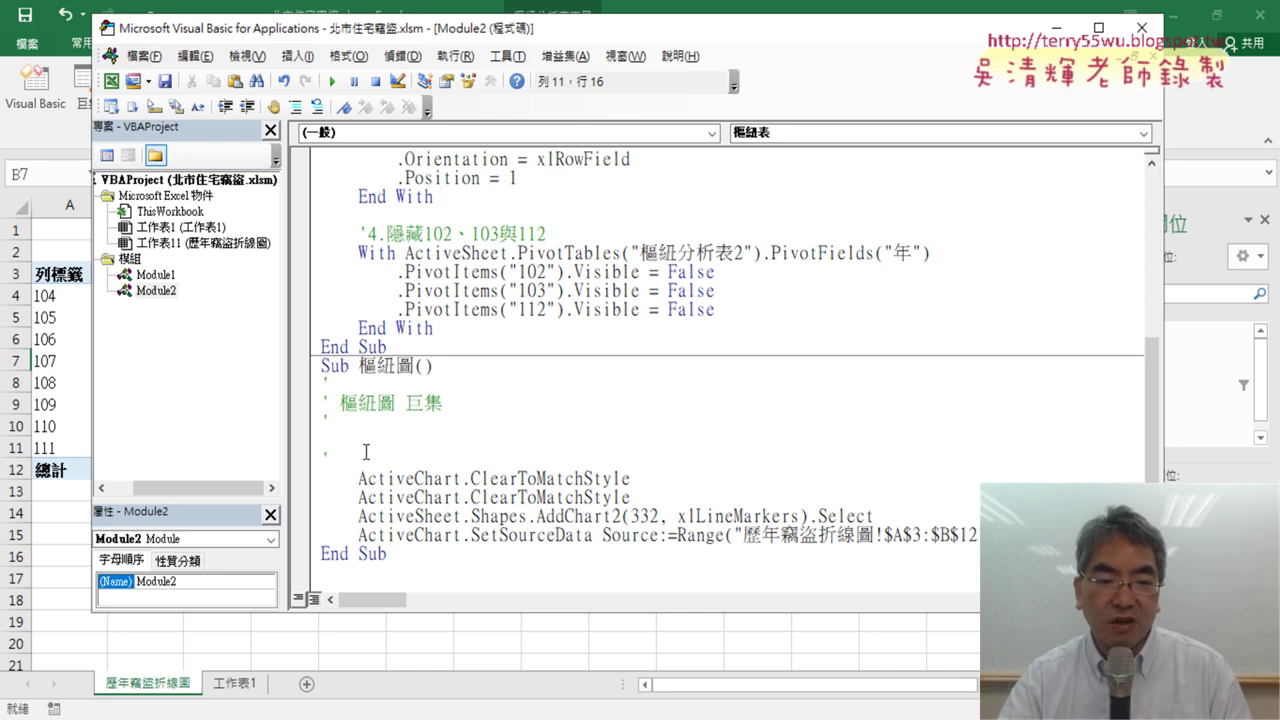
Delete the comment lines, both ActiveChart.ClearToMatchStyle lines and the blank line from 樞紐圖
drag(322, 457, 320, 383)
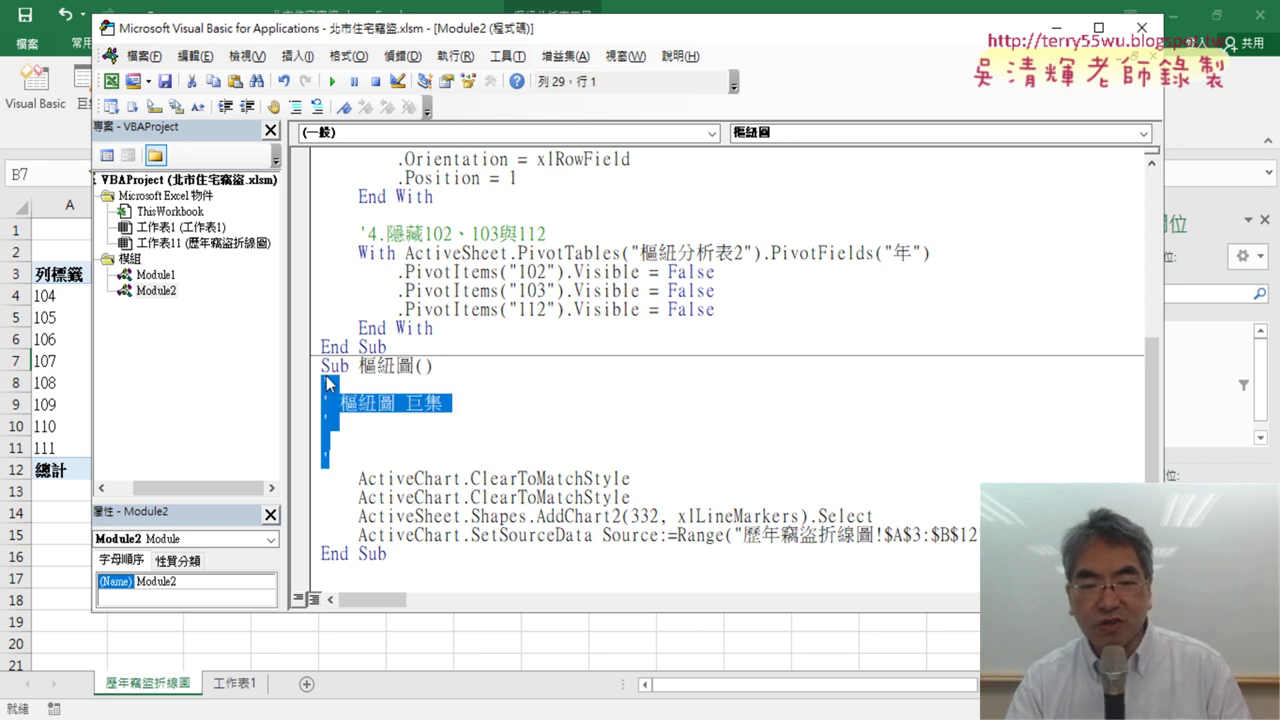
key(Delete)
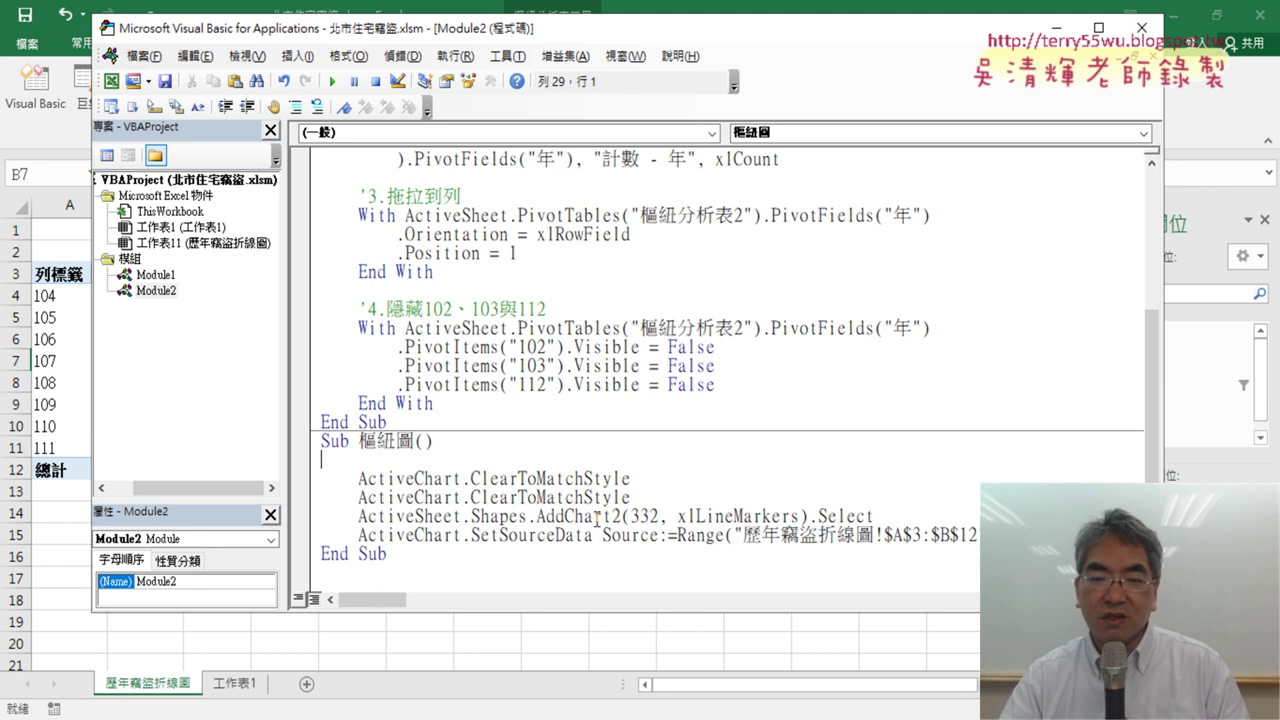
drag(645, 497, 323, 477)
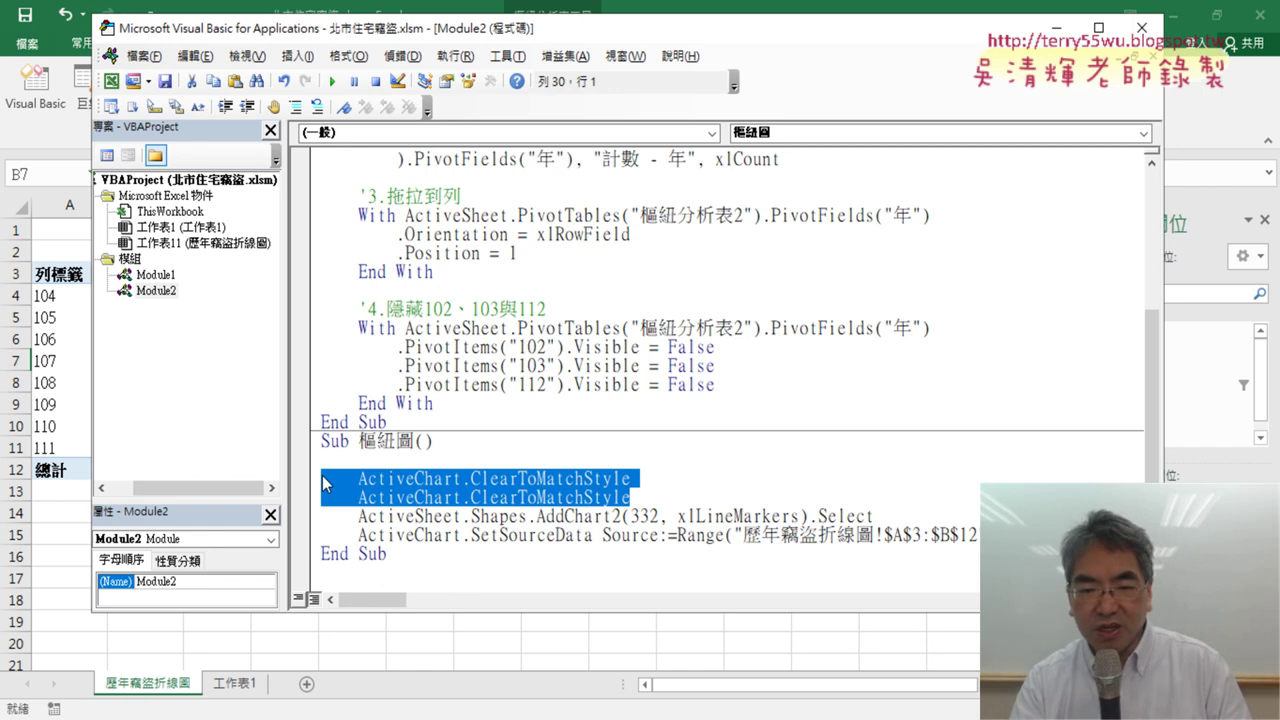
key(Delete)
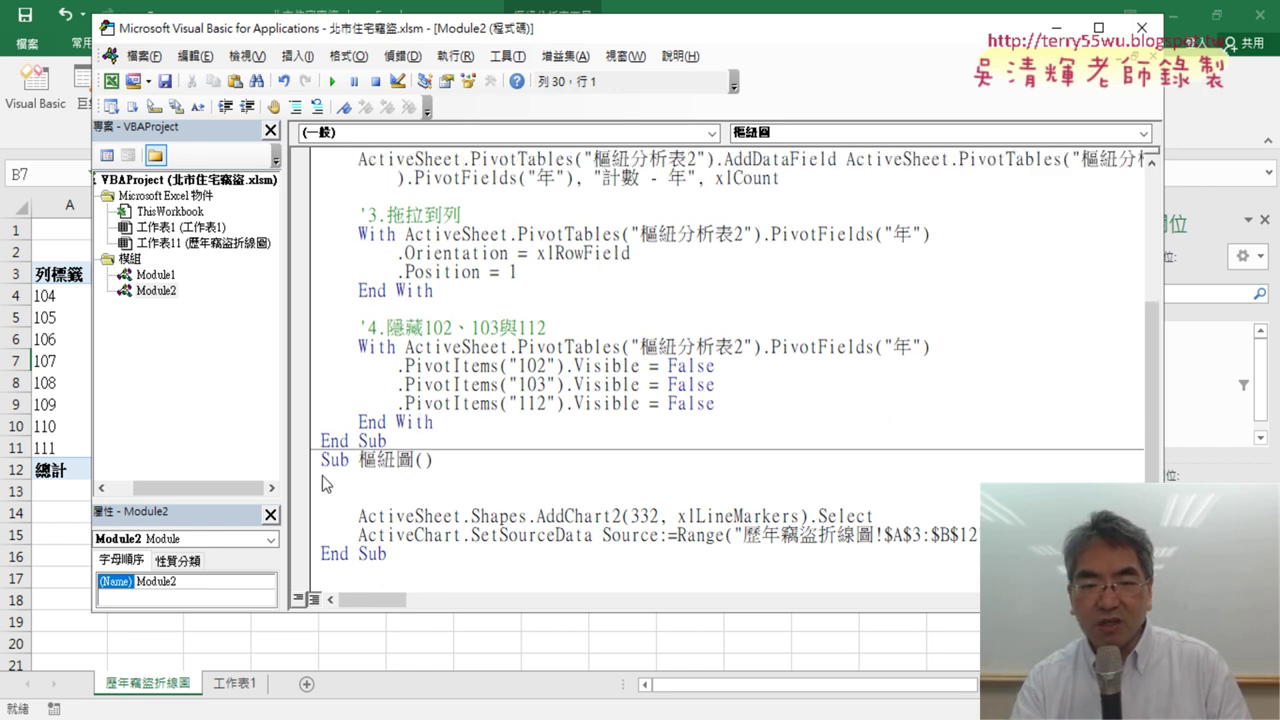
key(Delete)
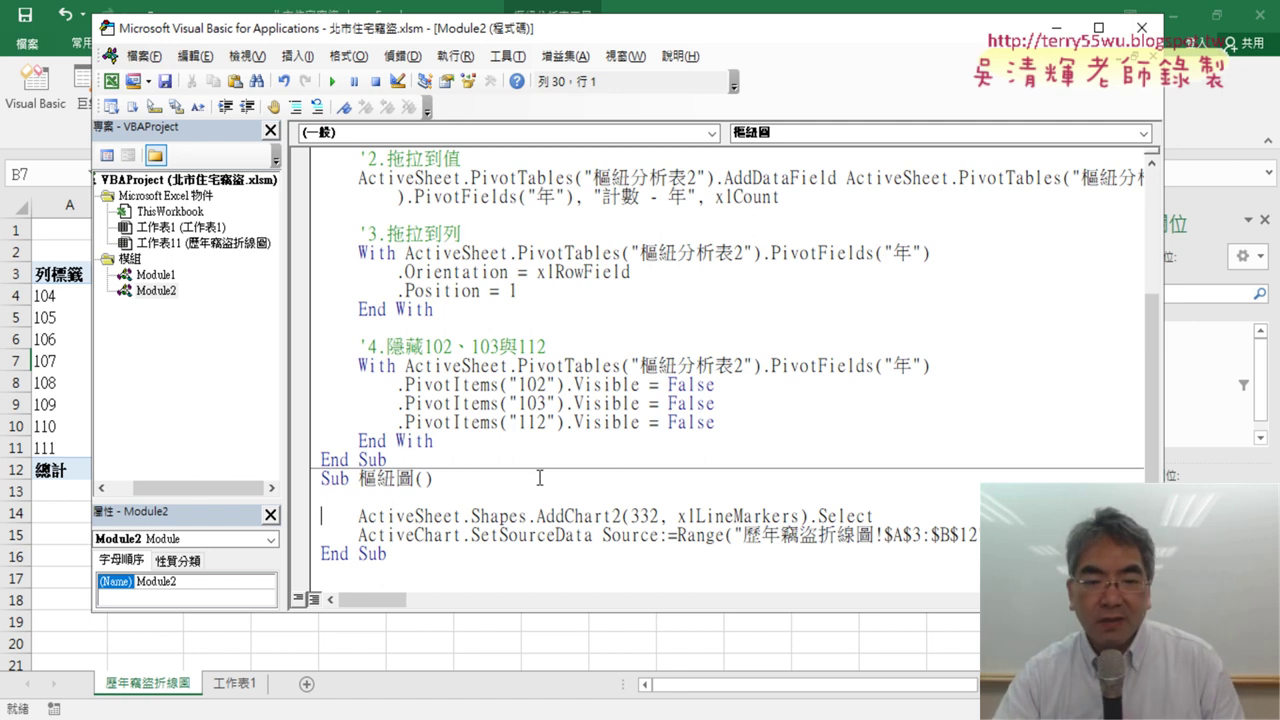
mouse_move(607, 36)
mouse_down()
mouse_move(773, 22)
mouse_move(727, 29)
mouse_up()
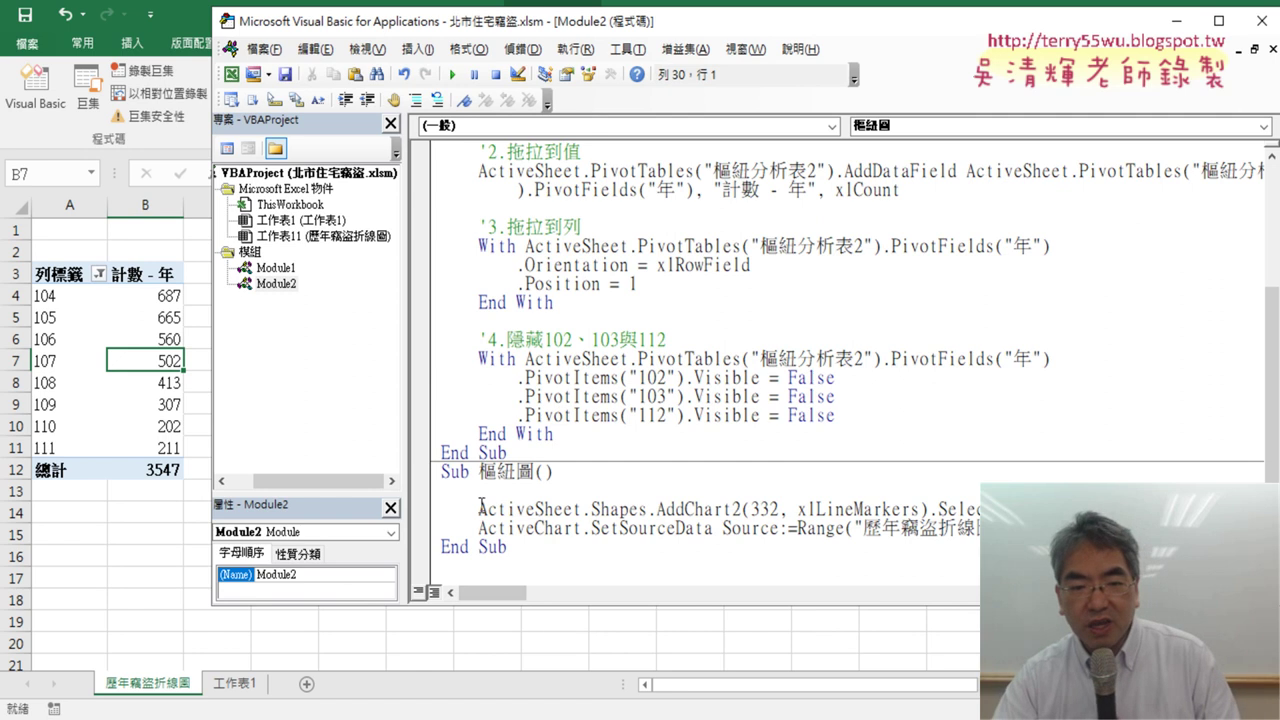
drag(478, 509, 528, 509)
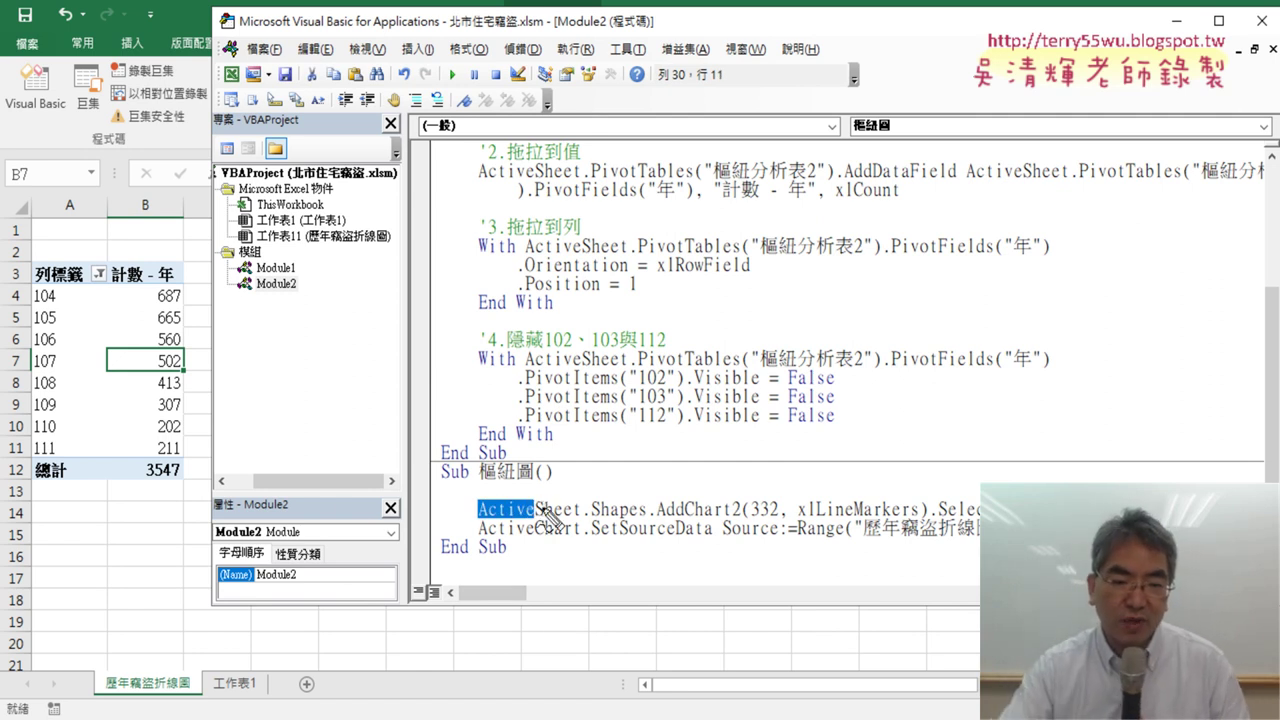
drag(160, 699, 189, 707)
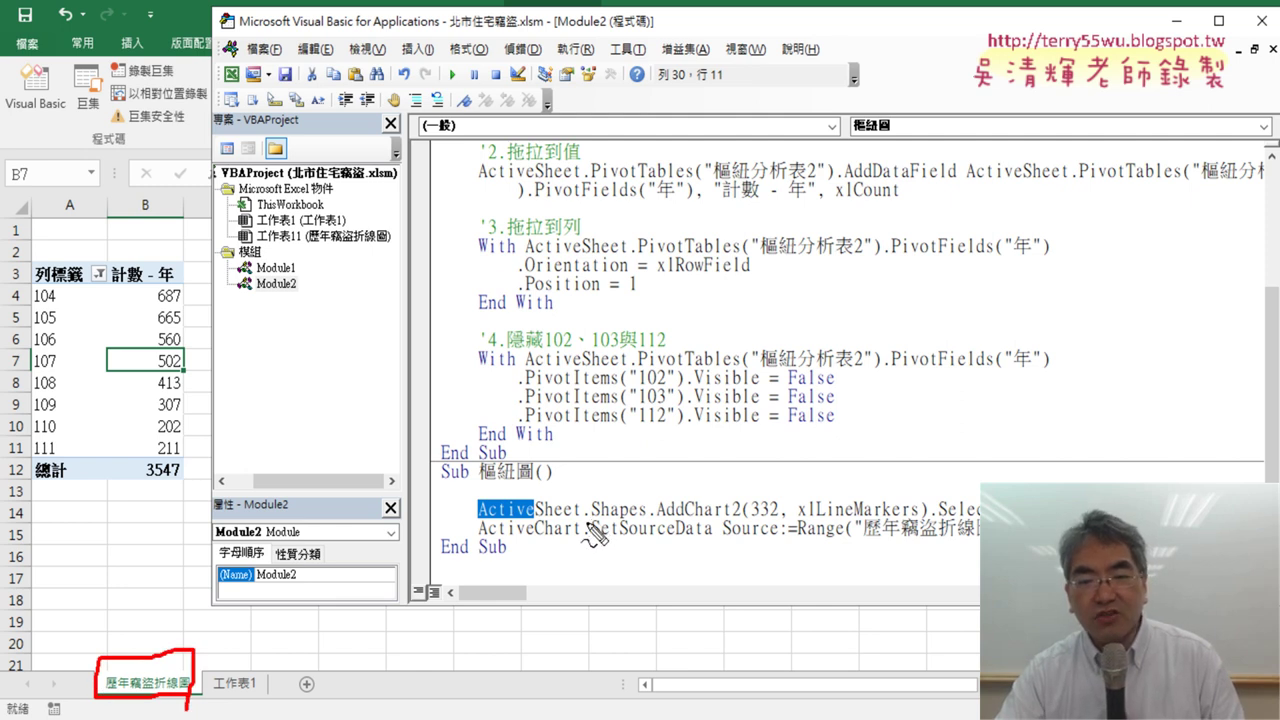
drag(588, 521, 623, 521)
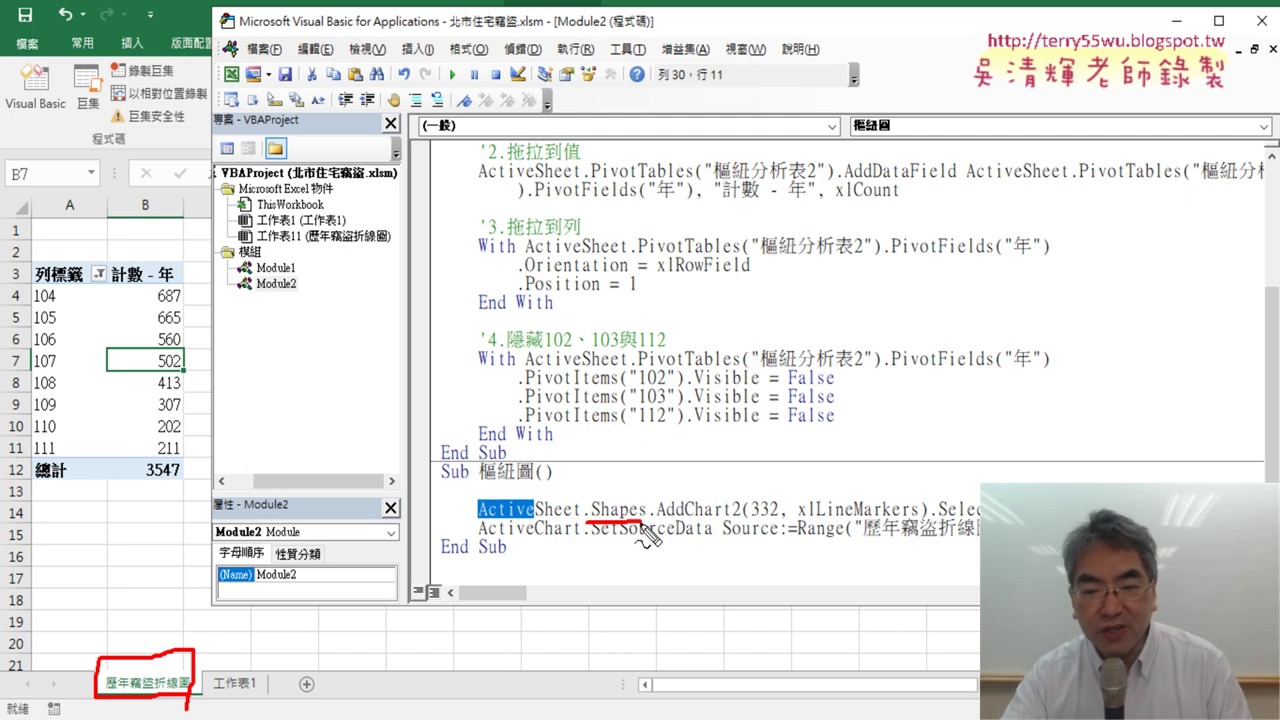
drag(657, 519, 740, 517)
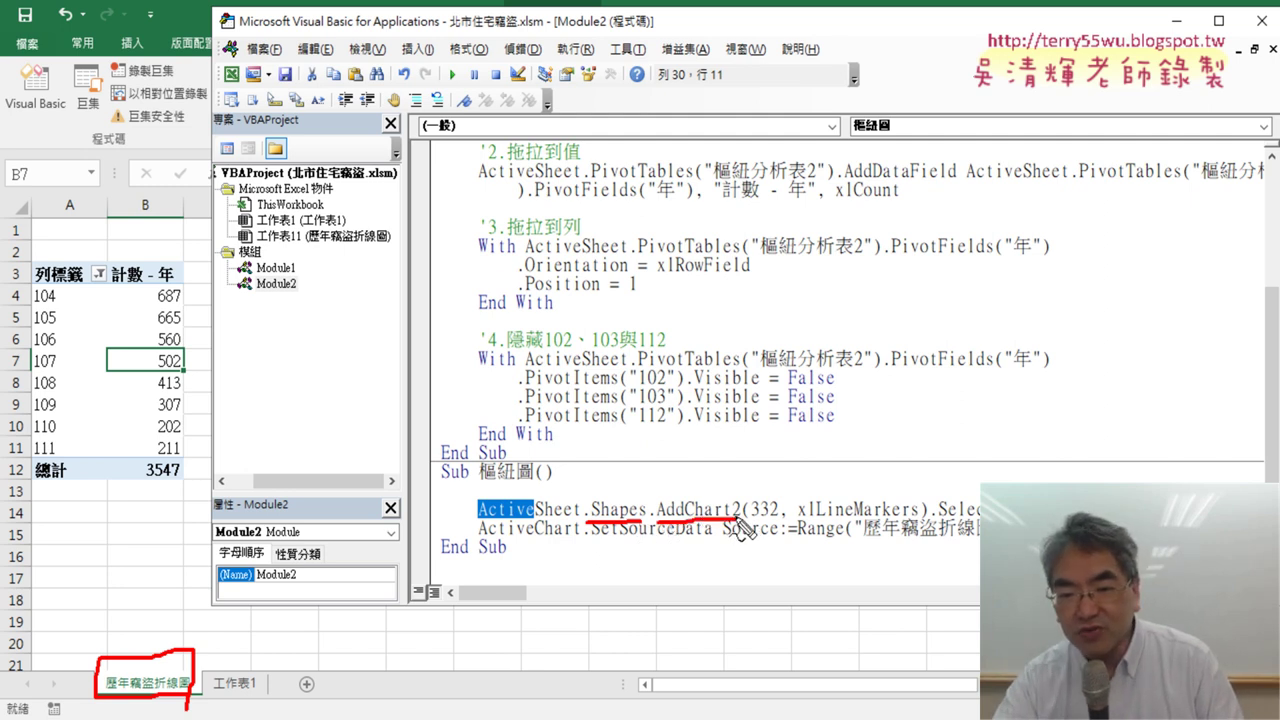
drag(737, 524, 741, 490)
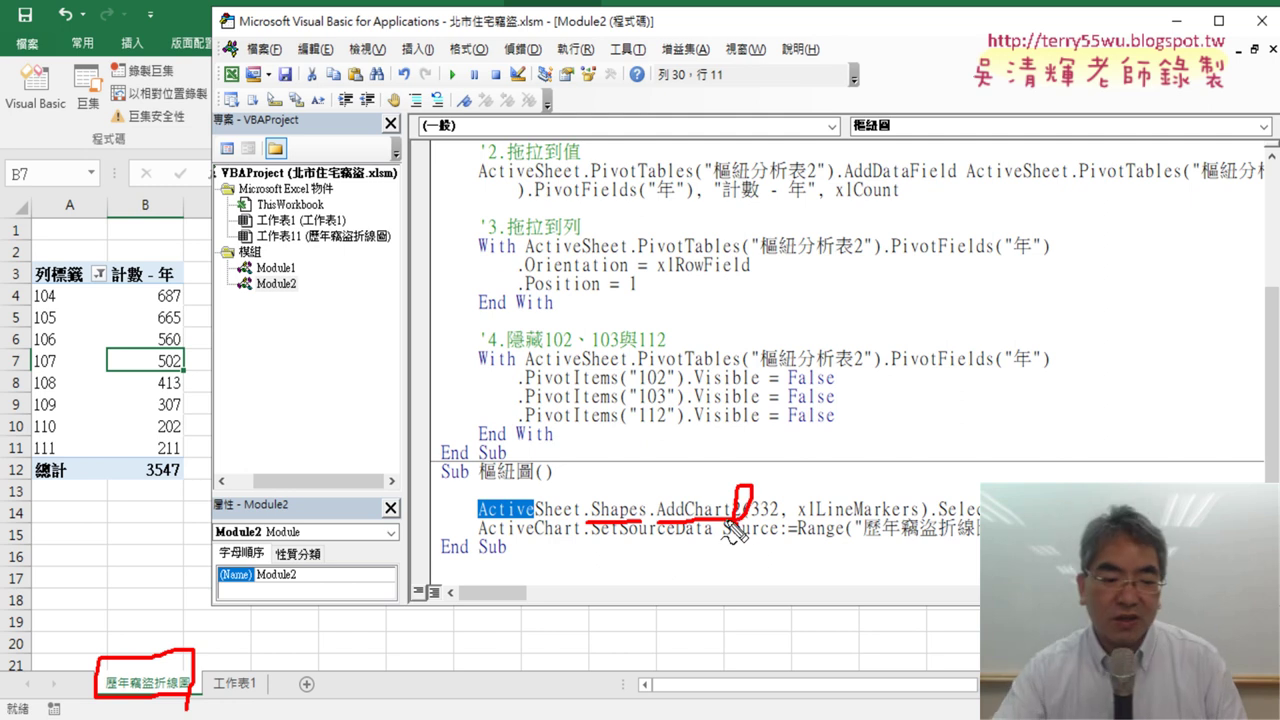
key(Escape)
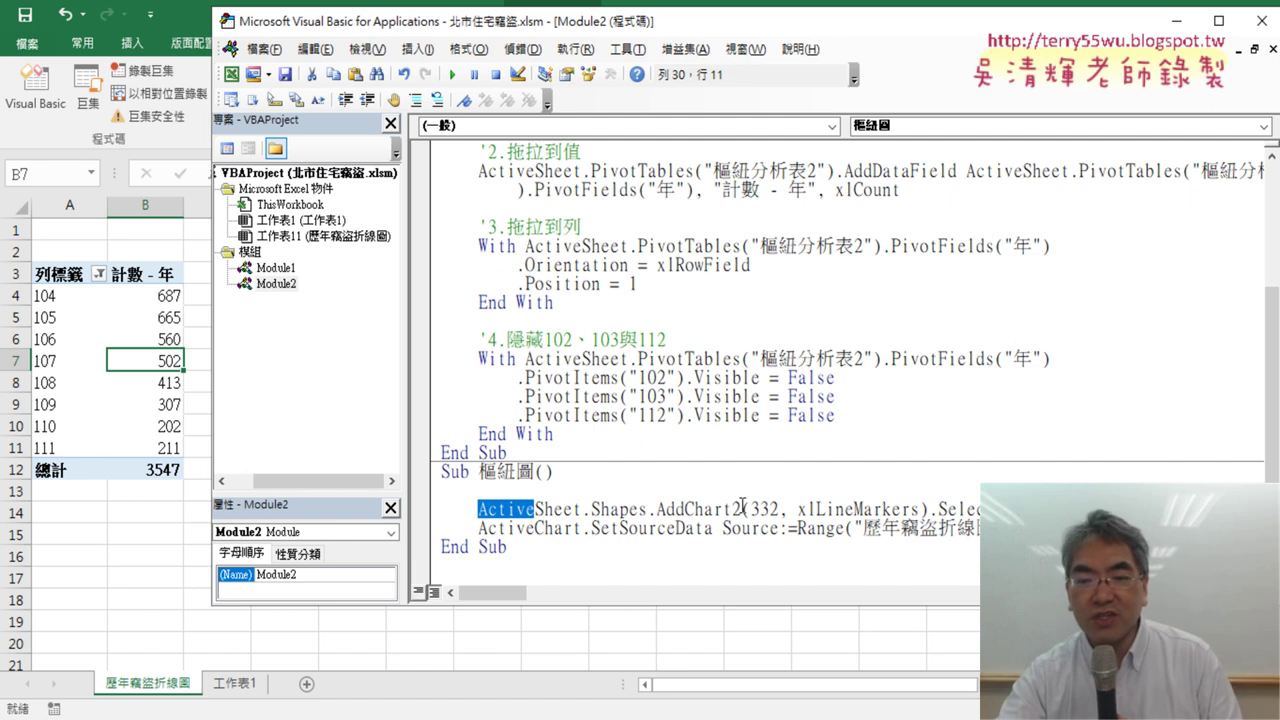
Highlight the 332 and xlLineMarkers arguments, then open AddChart2's help page with F1
drag(742, 508, 731, 509)
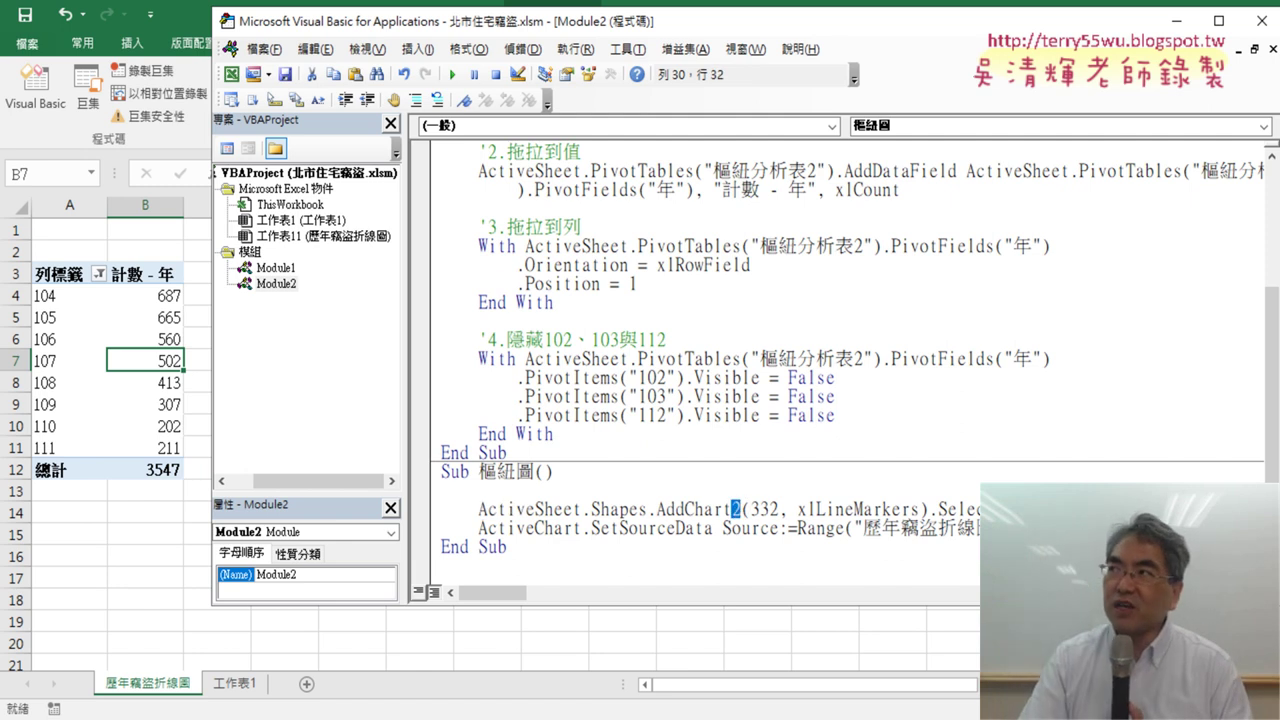
click(762, 508)
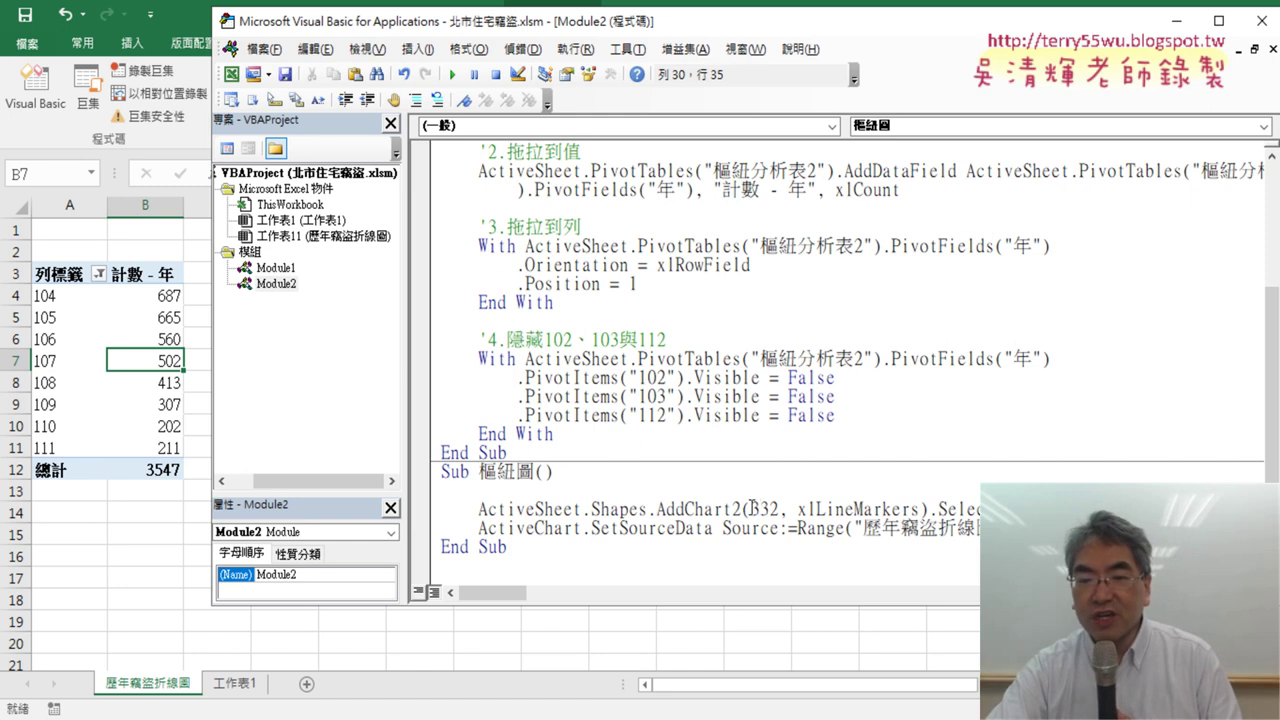
drag(752, 508, 899, 506)
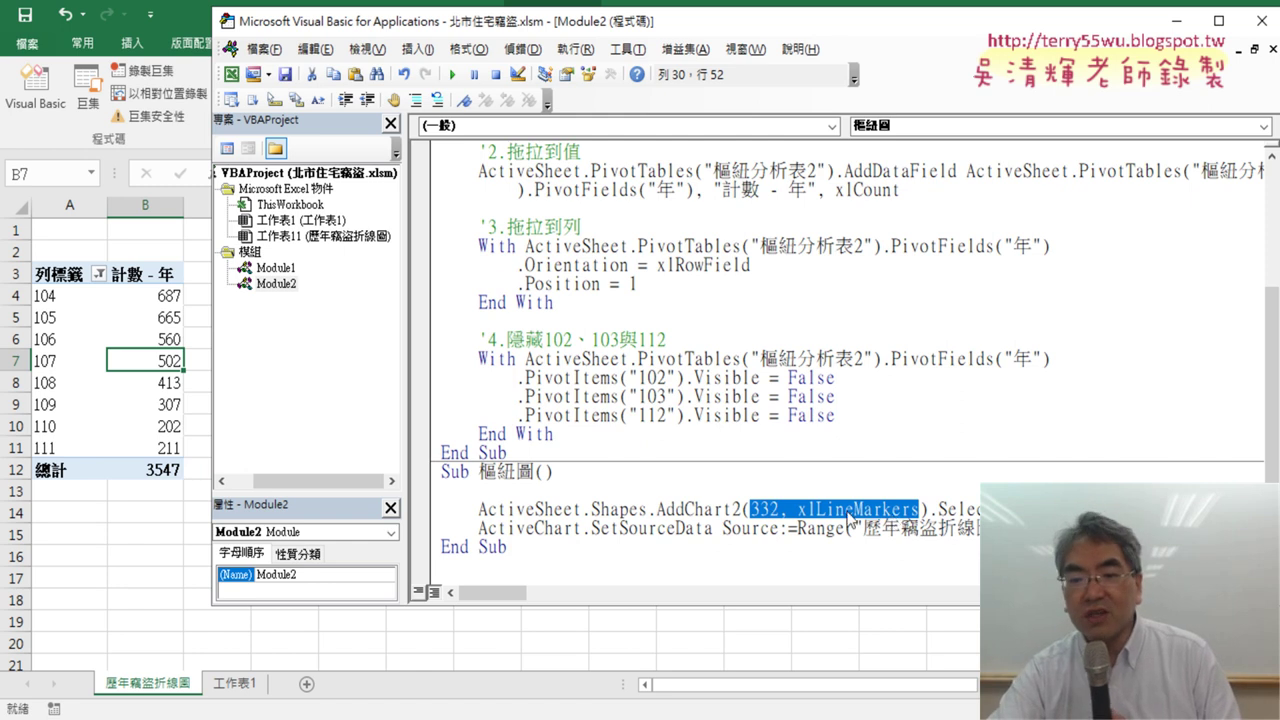
click(798, 509)
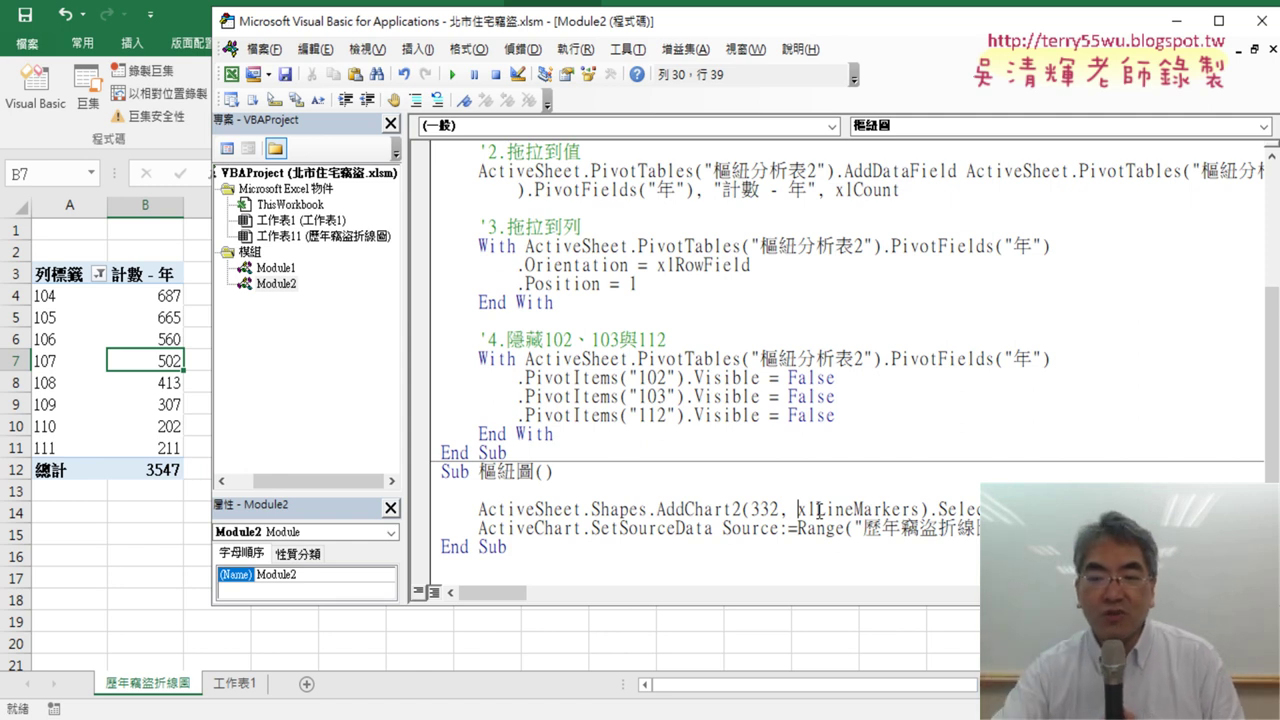
click(705, 510)
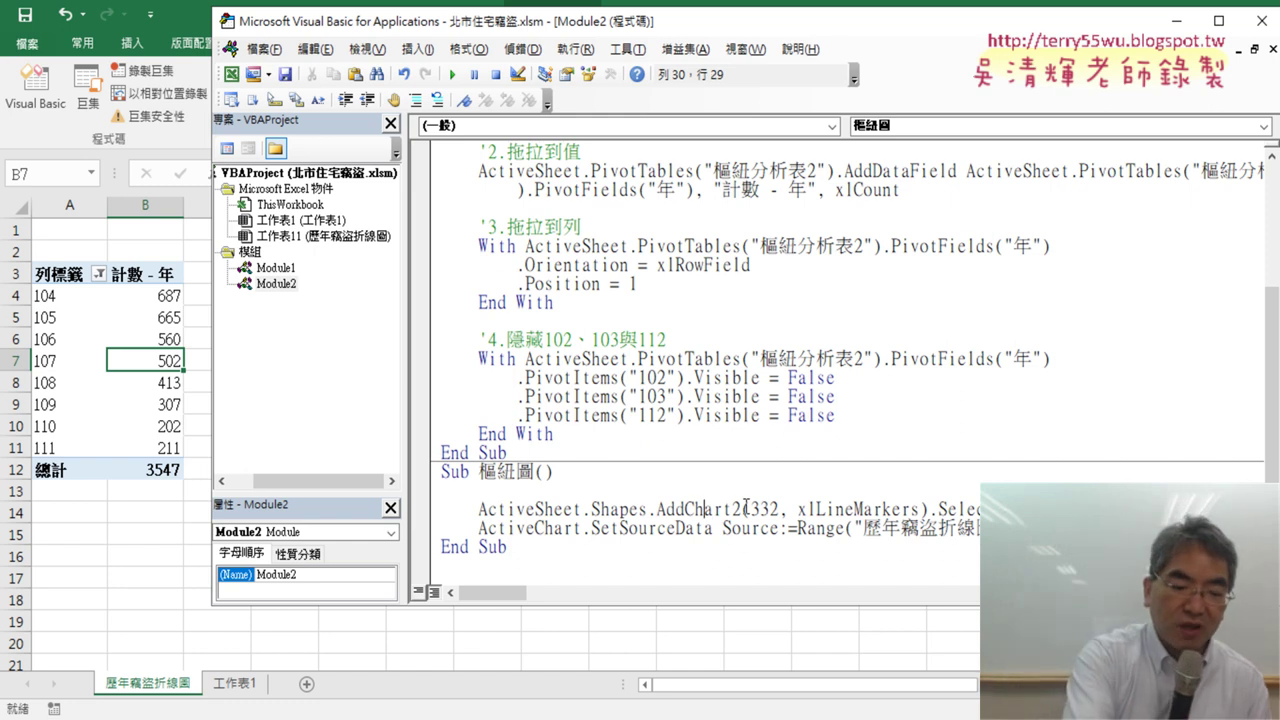
key(F1)
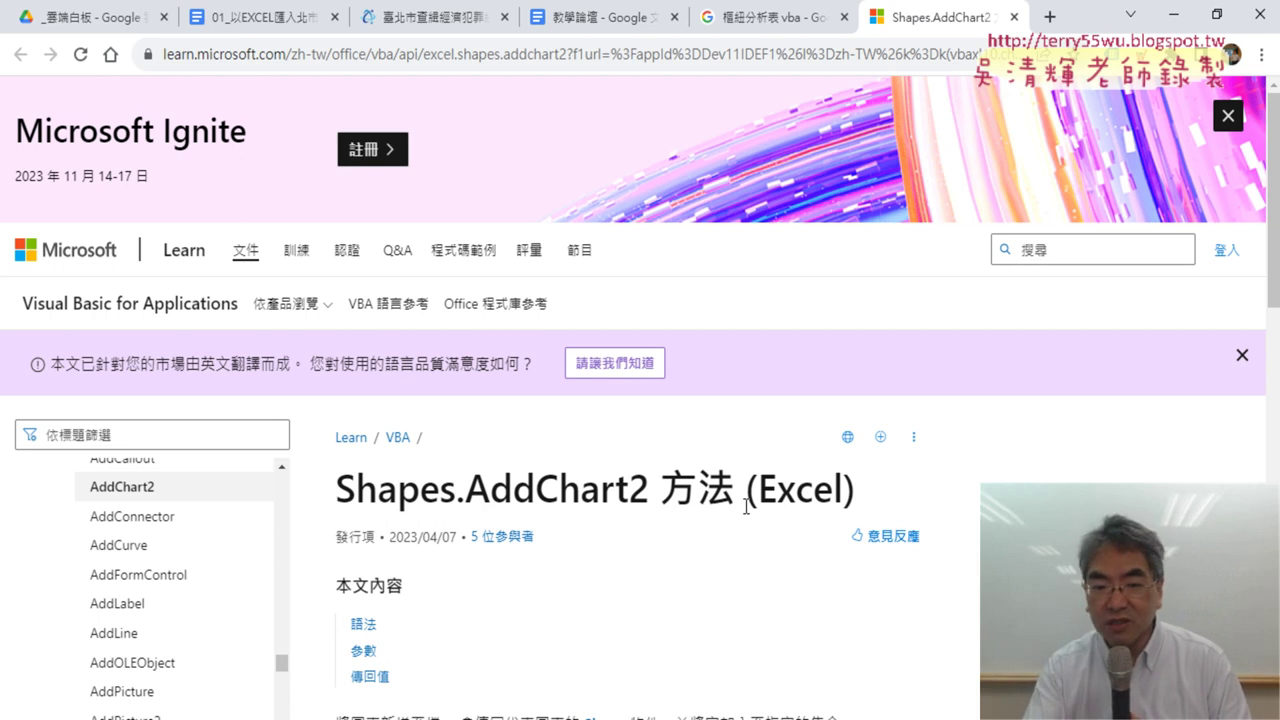
Scroll the AddChart2 help page down to its Style parameter
scroll(745, 503, down, 1)
scroll(740, 490, down, 2)
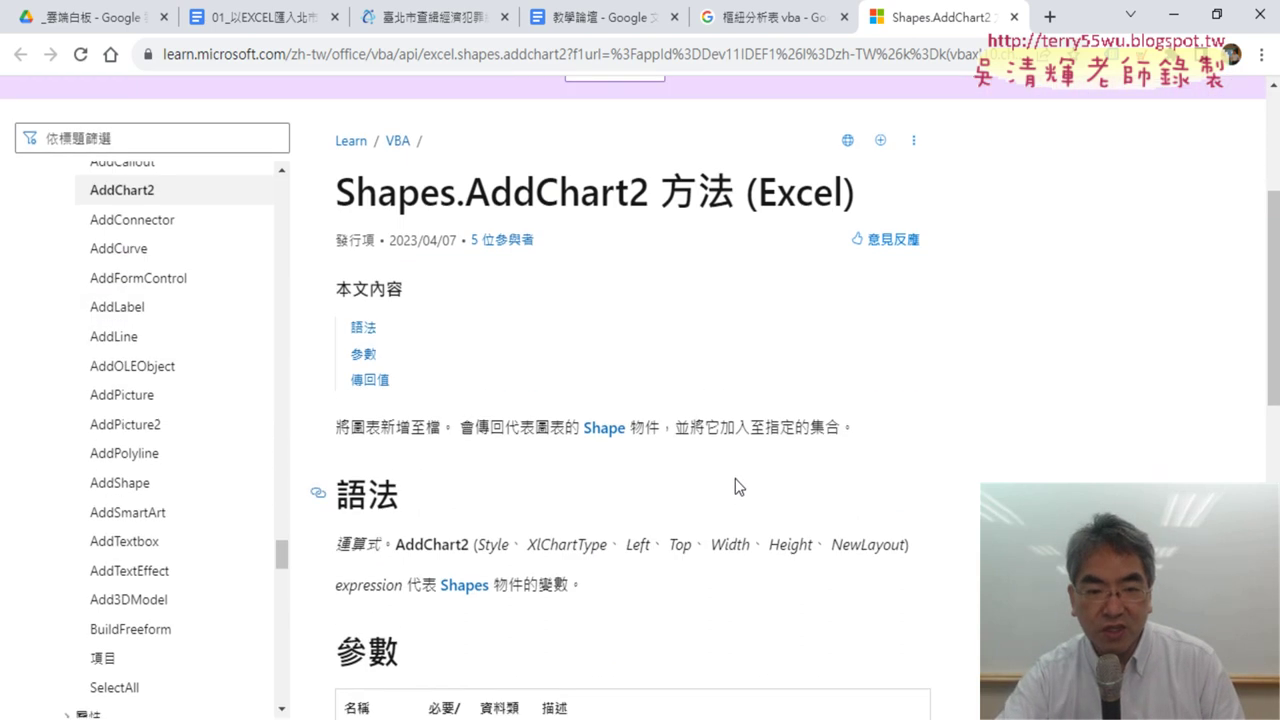
scroll(735, 485, down, 1)
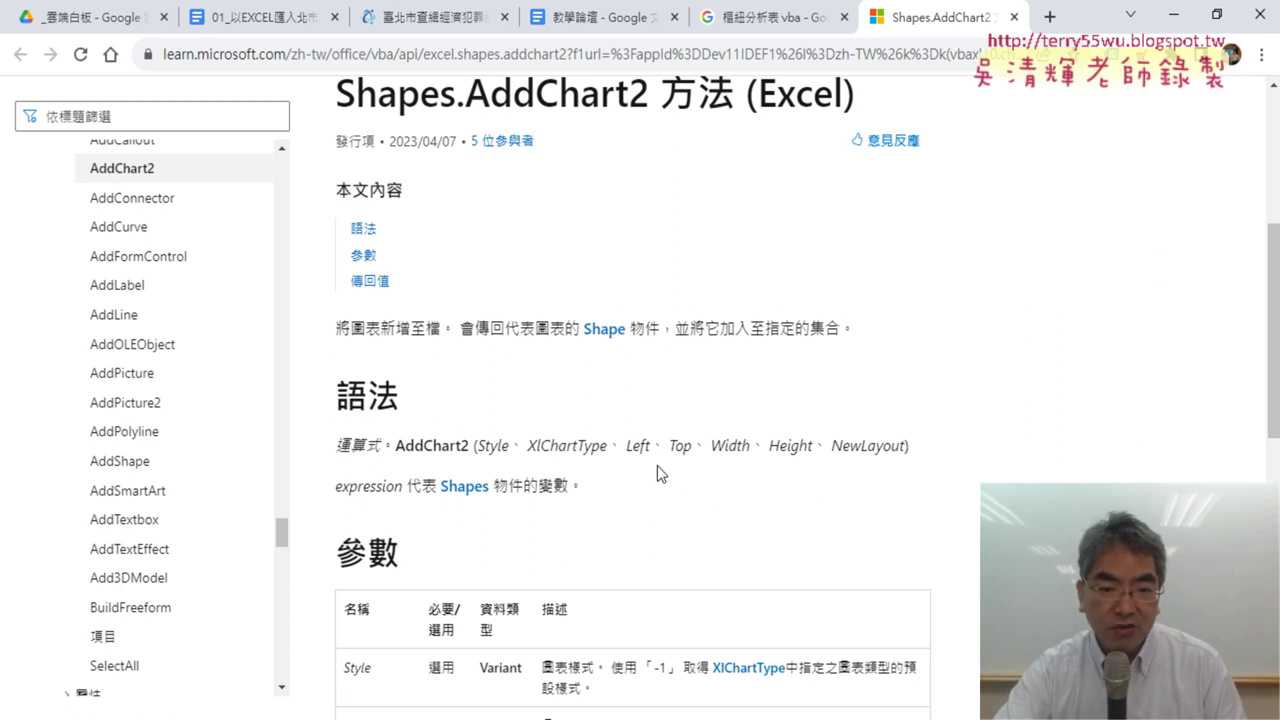
scroll(657, 470, down, 1)
scroll(657, 470, down, 1)
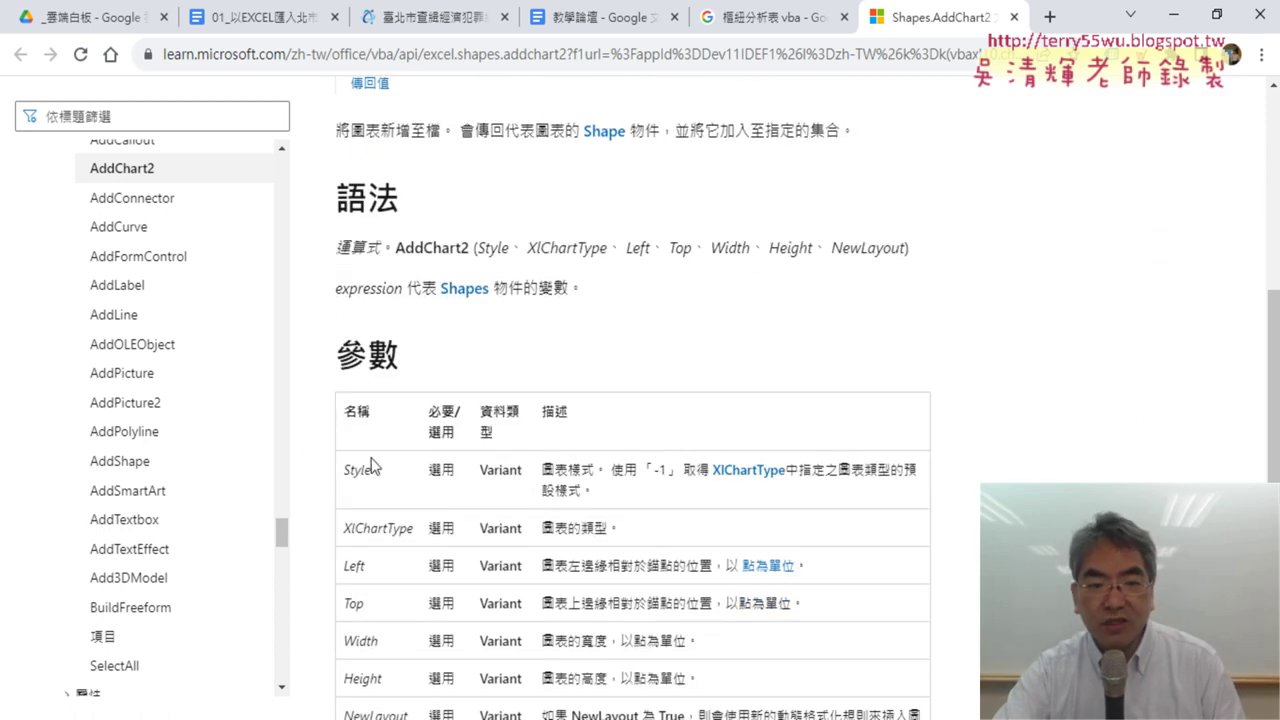
drag(343, 473, 410, 475)
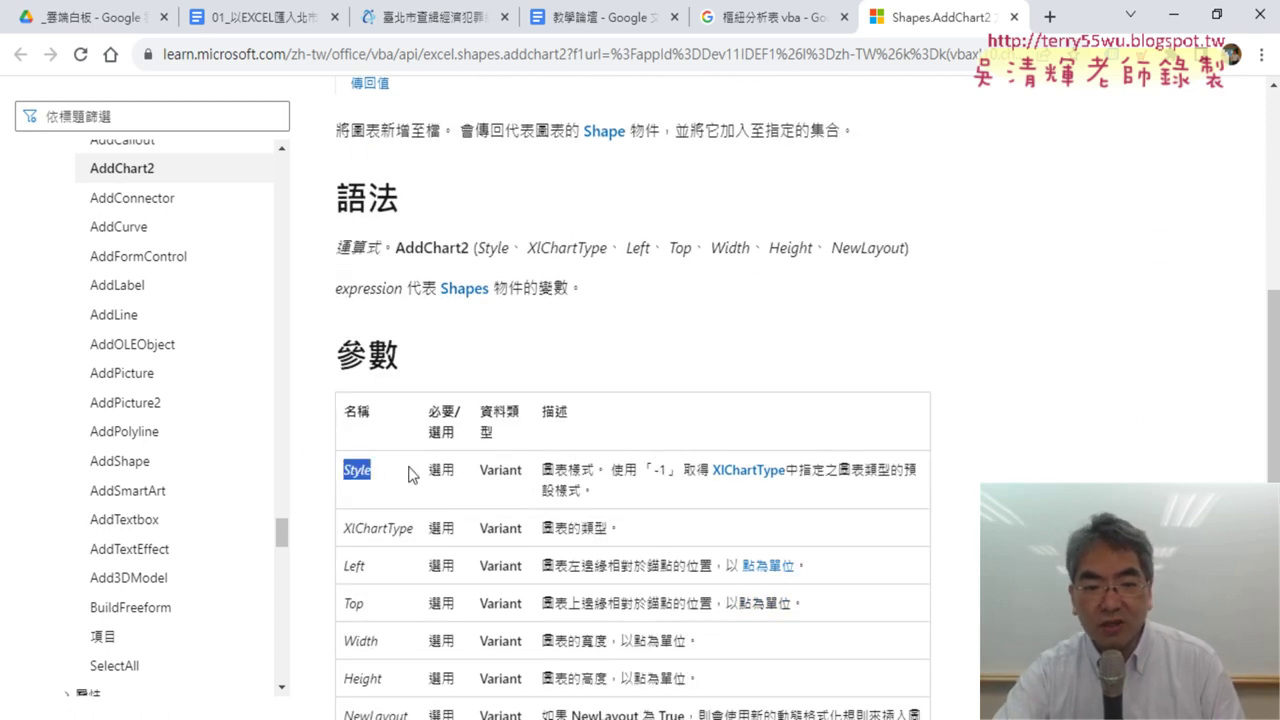
Look up xlLineMarkers (65) in the XlChartType list, then close it and minimize Chrome
click(768, 479)
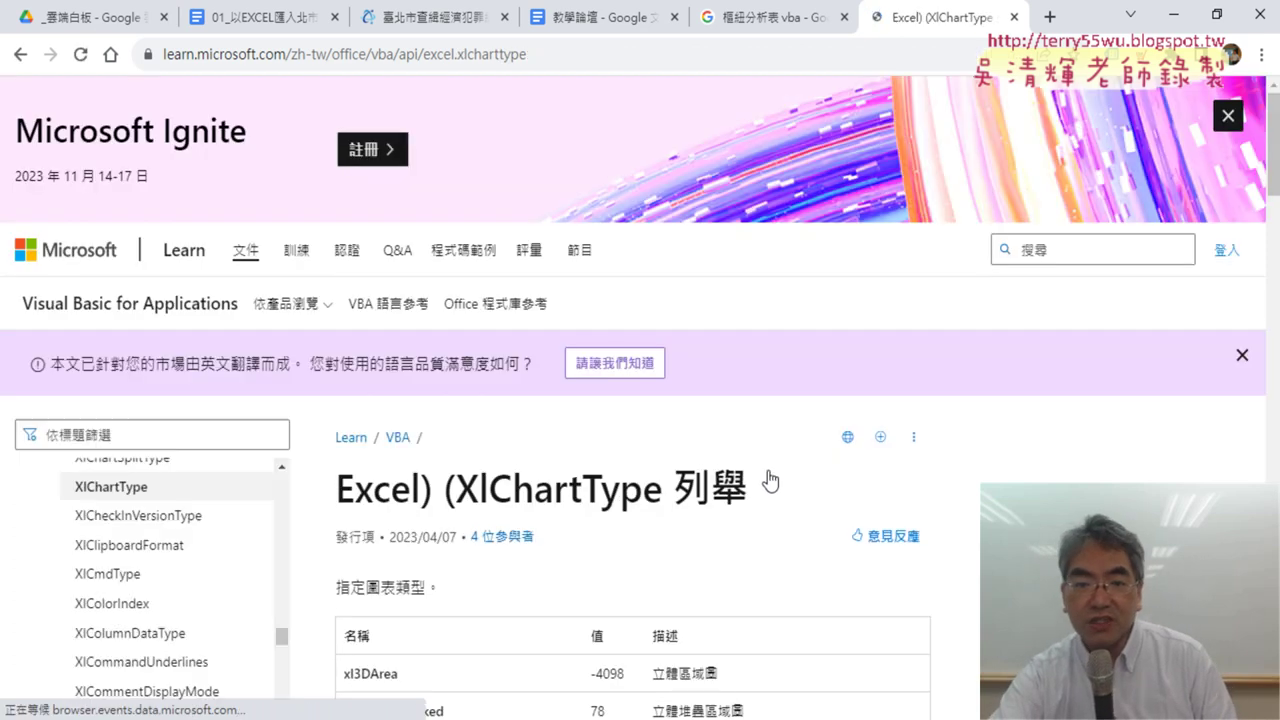
scroll(790, 475, down, 3)
scroll(960, 491, down, 5)
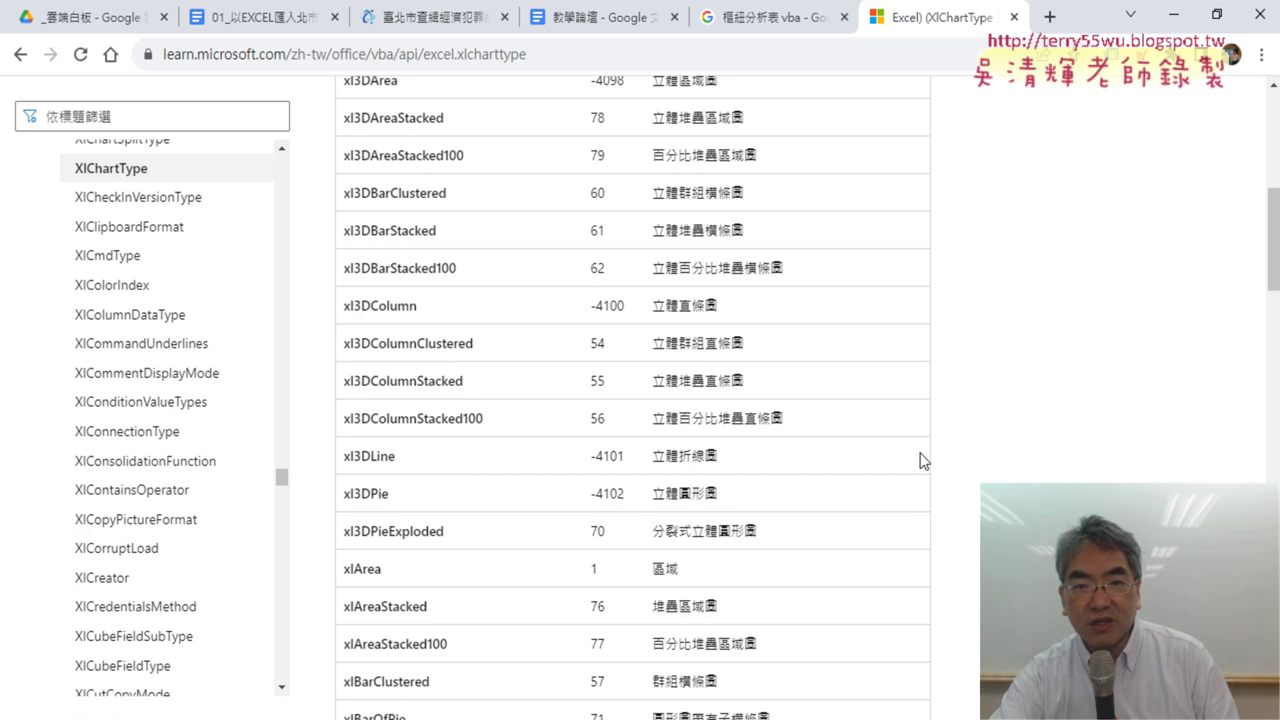
scroll(725, 262, up, 1)
scroll(597, 323, down, 2)
scroll(620, 345, down, 2)
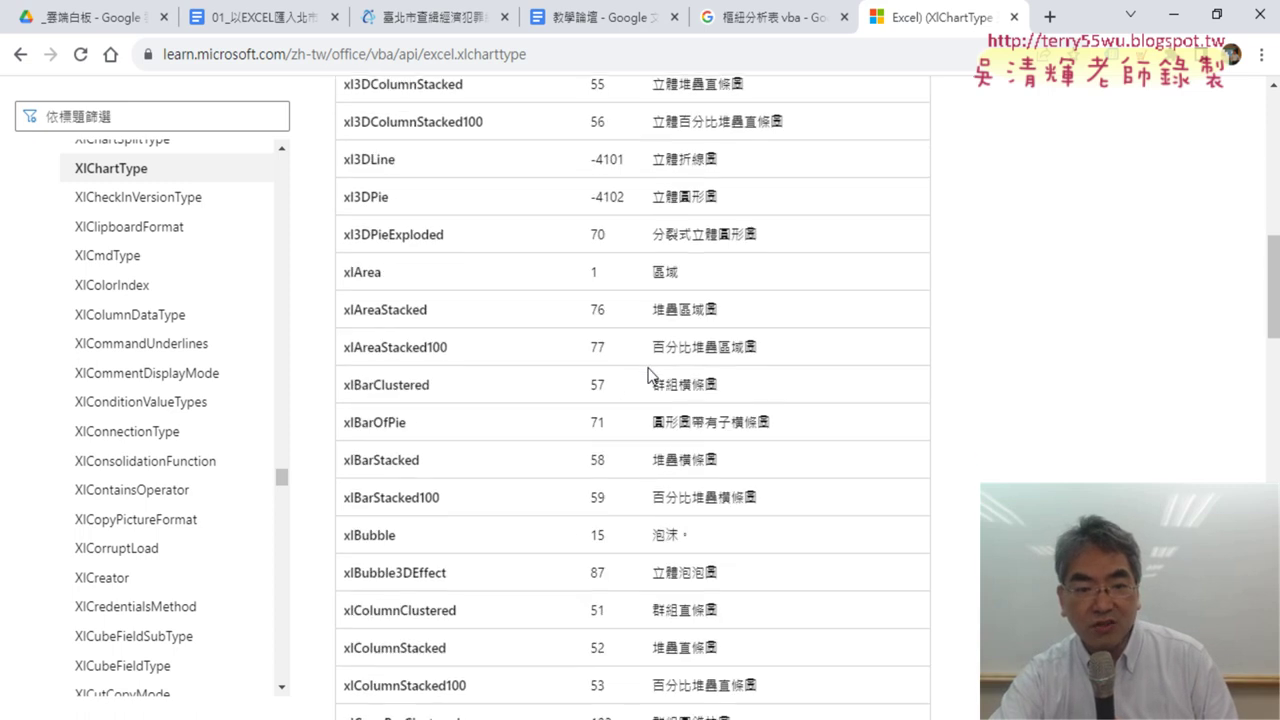
scroll(651, 371, down, 3)
scroll(648, 375, down, 3)
scroll(648, 375, down, 5)
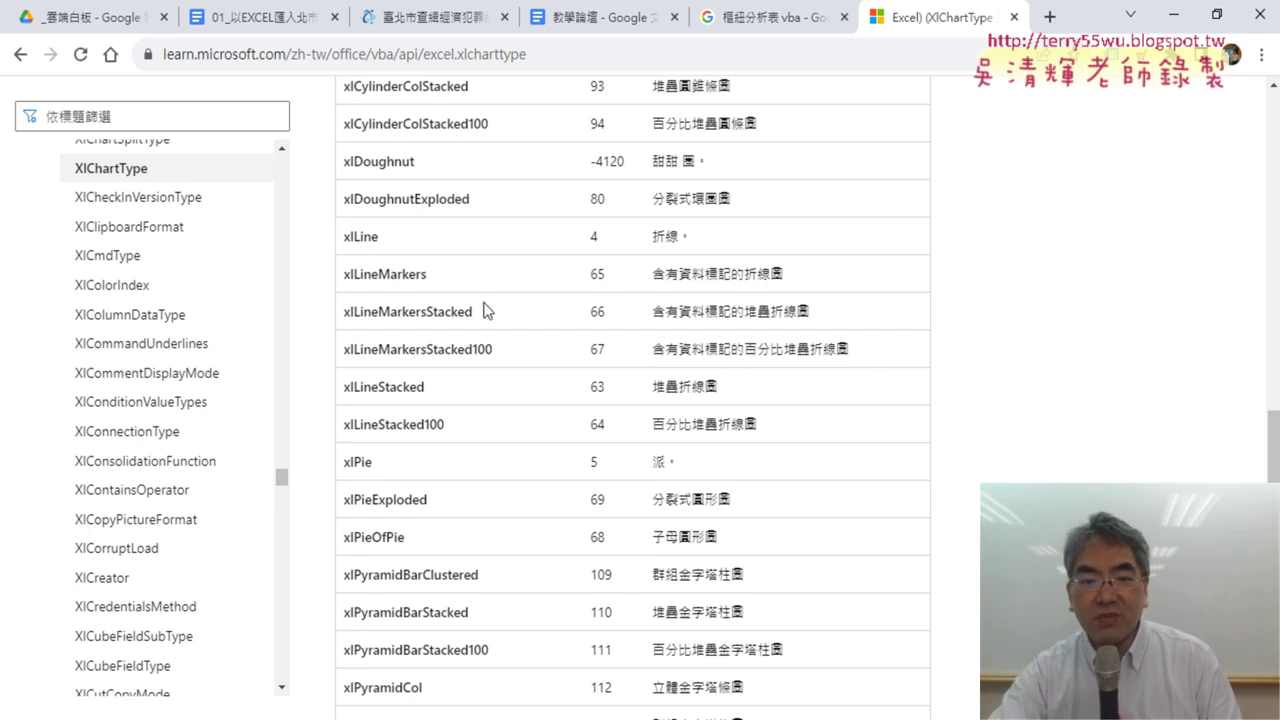
click(1014, 17)
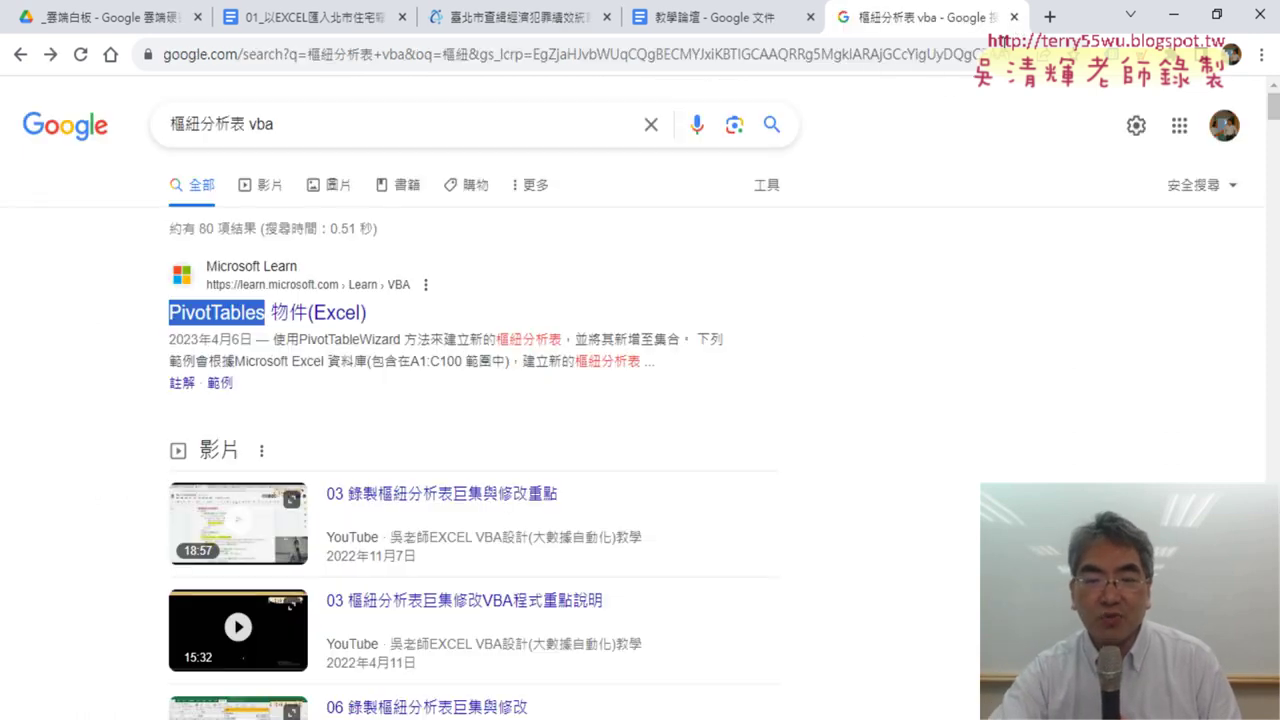
click(1173, 14)
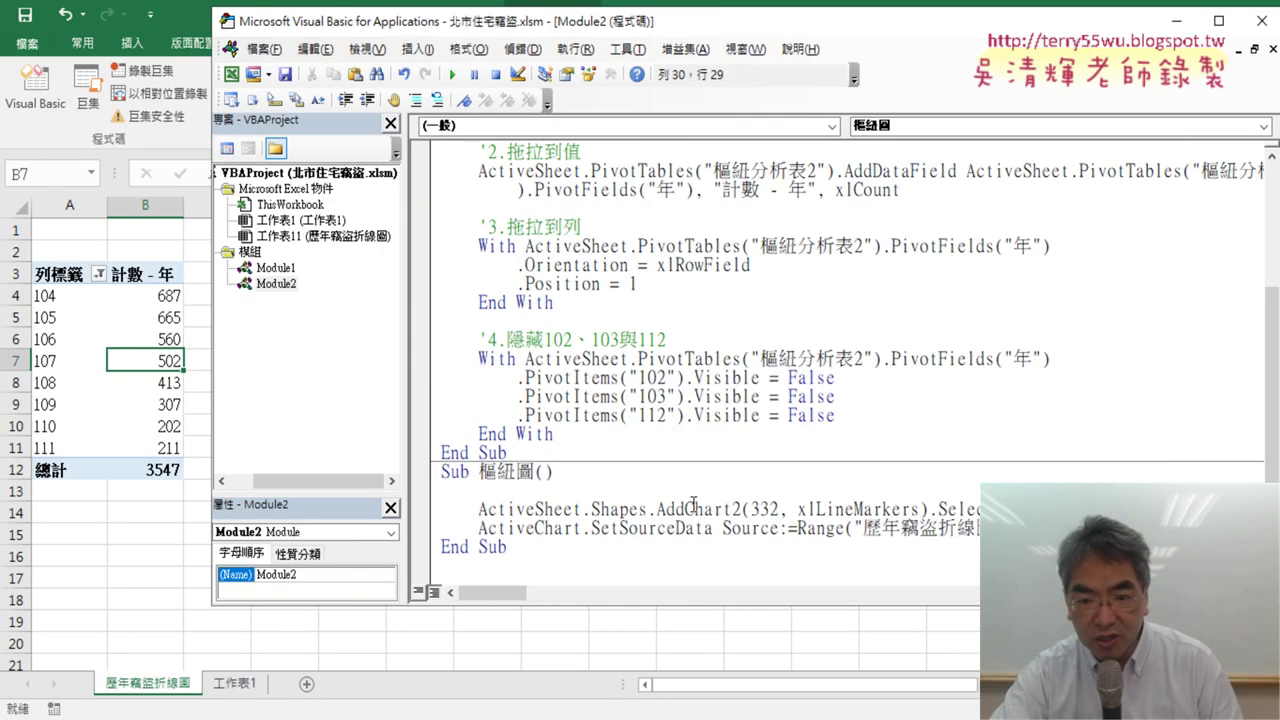
Reopen the AddChart2 help page and highlight its name and Style argument in the syntax
click(693, 505)
key(F1)
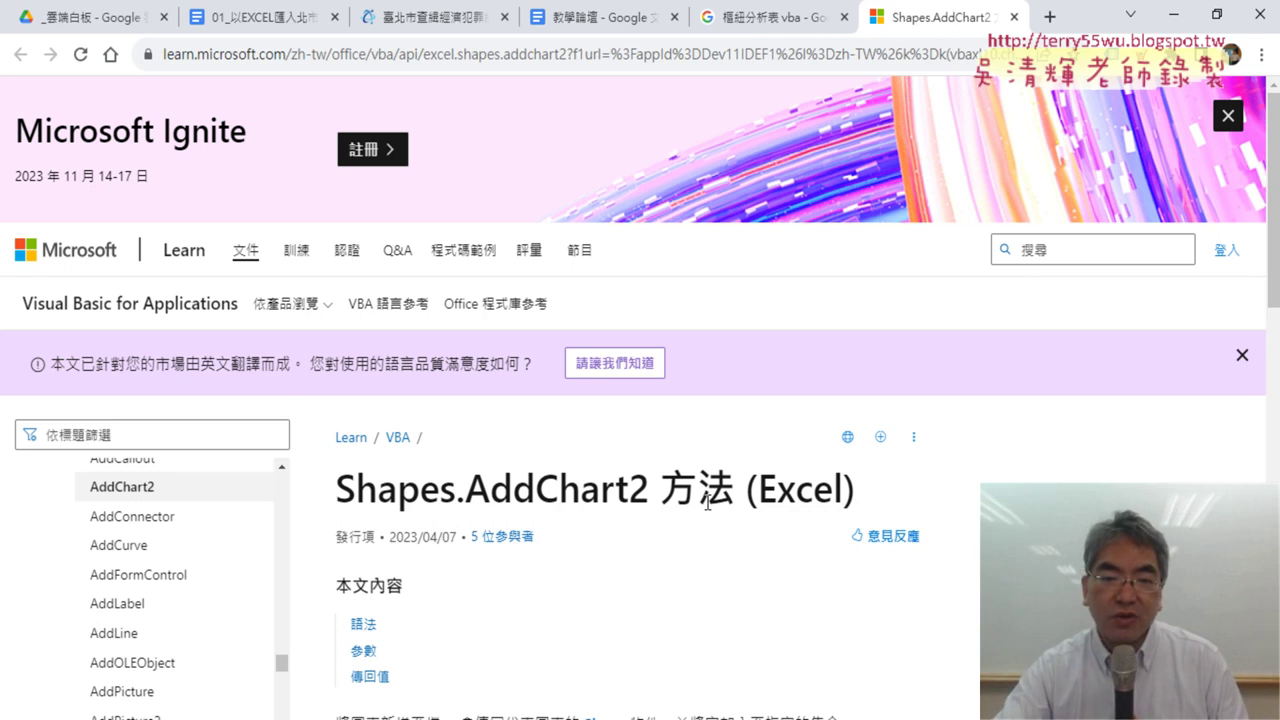
scroll(707, 500, down, 4)
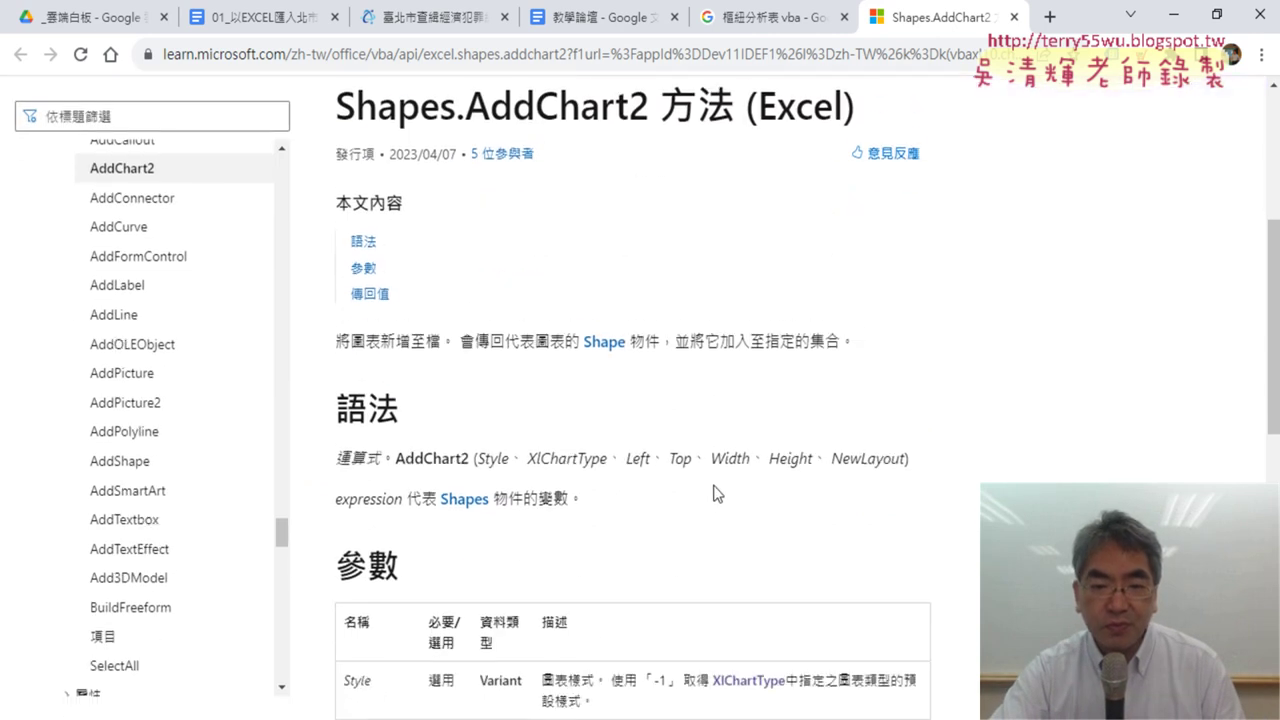
scroll(714, 493, down, 1)
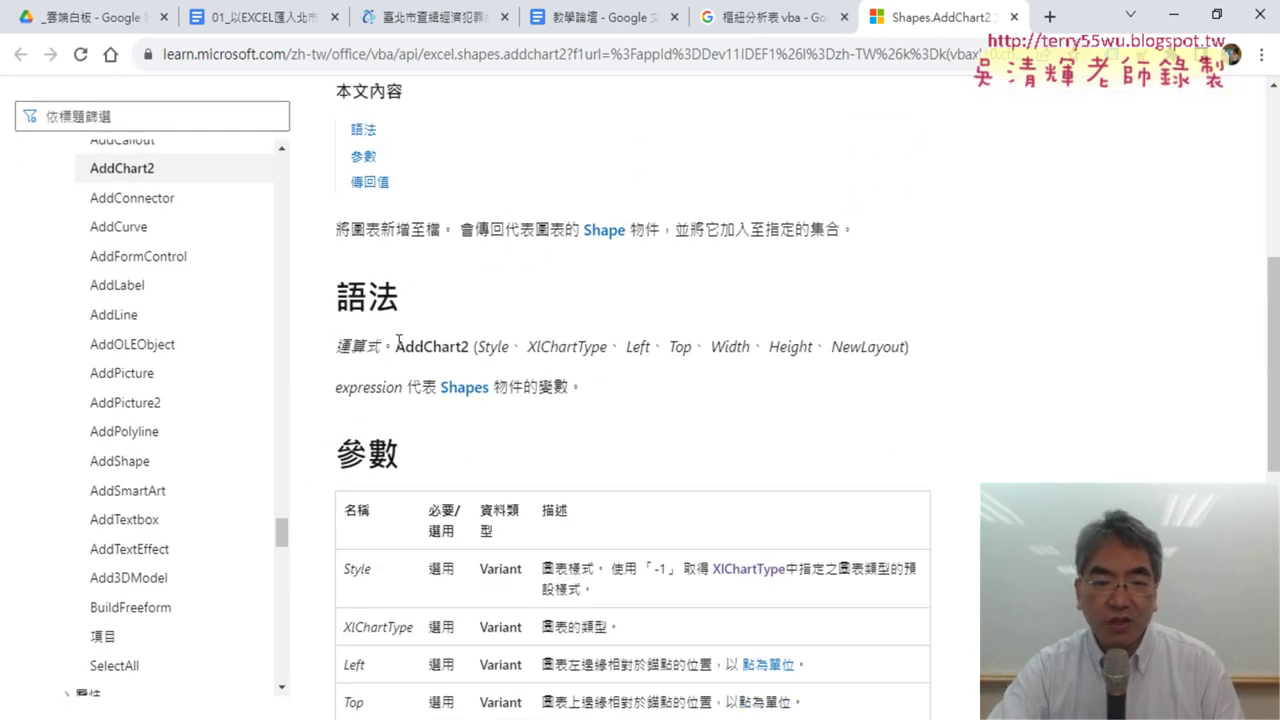
drag(398, 343, 456, 344)
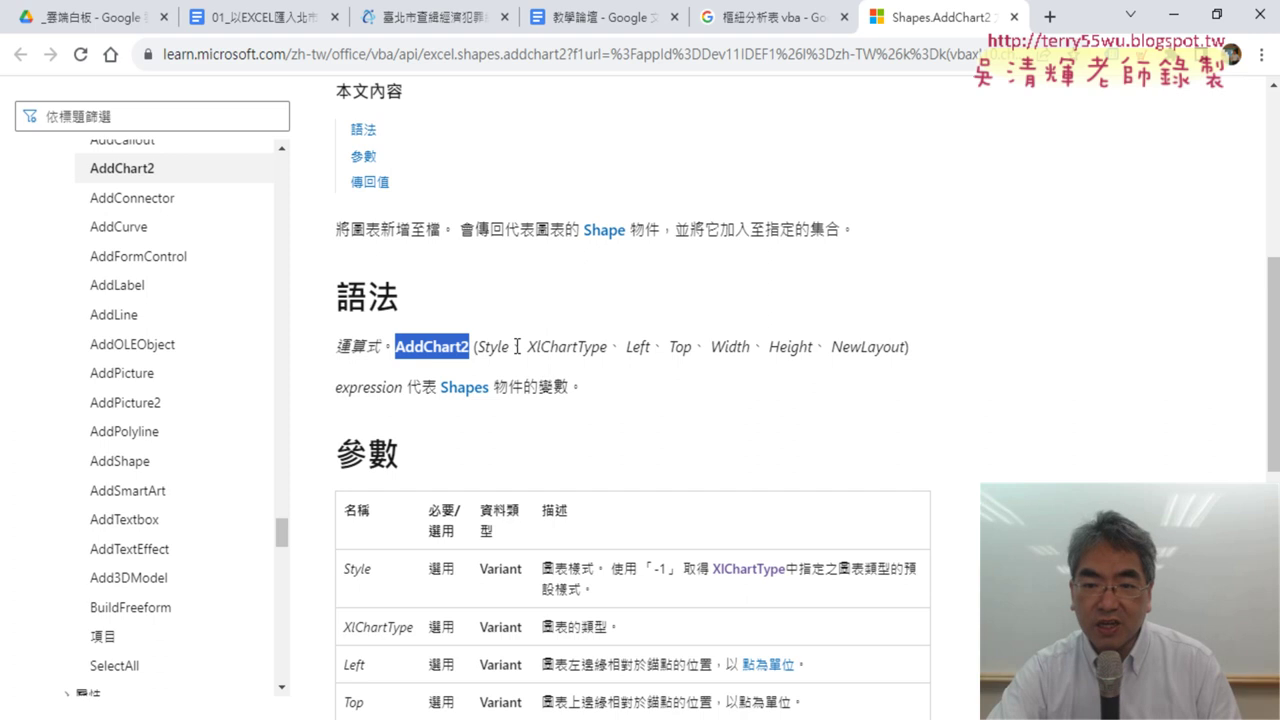
drag(477, 346, 497, 352)
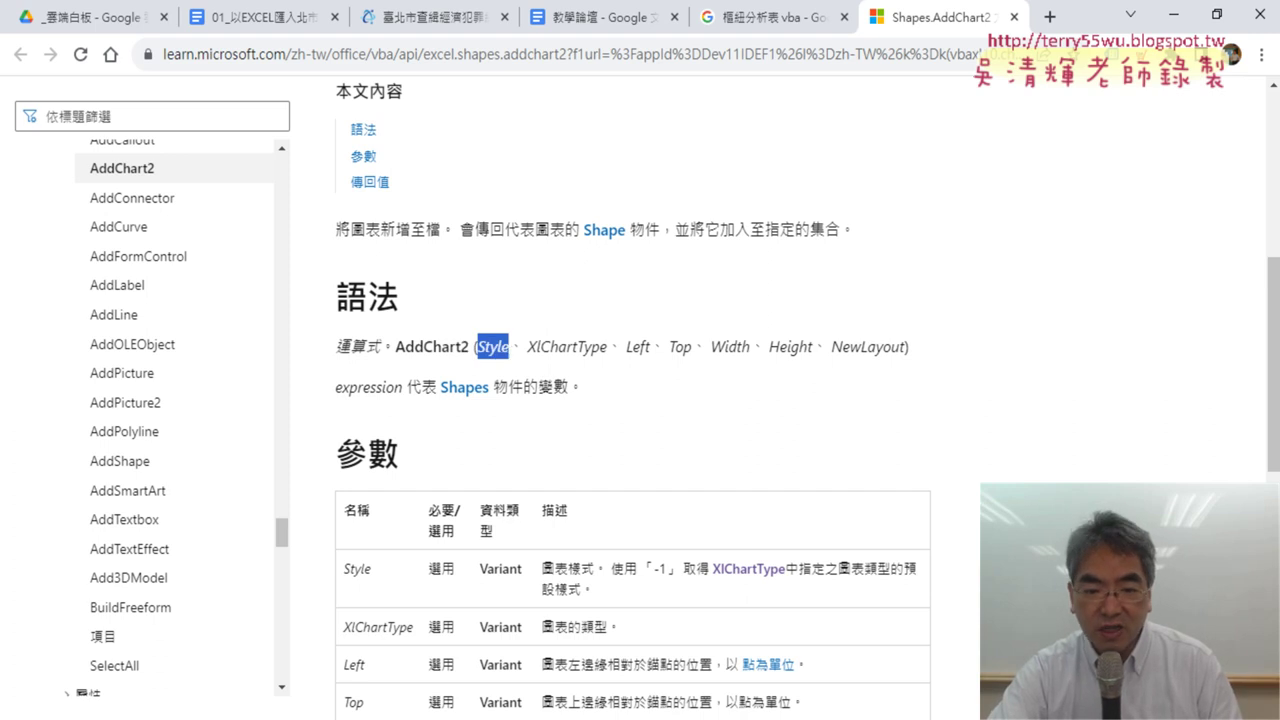
Highlight the XlChartType and Left, Top, Width, Height arguments in the AddChart2 syntax
key(alt+Tab)
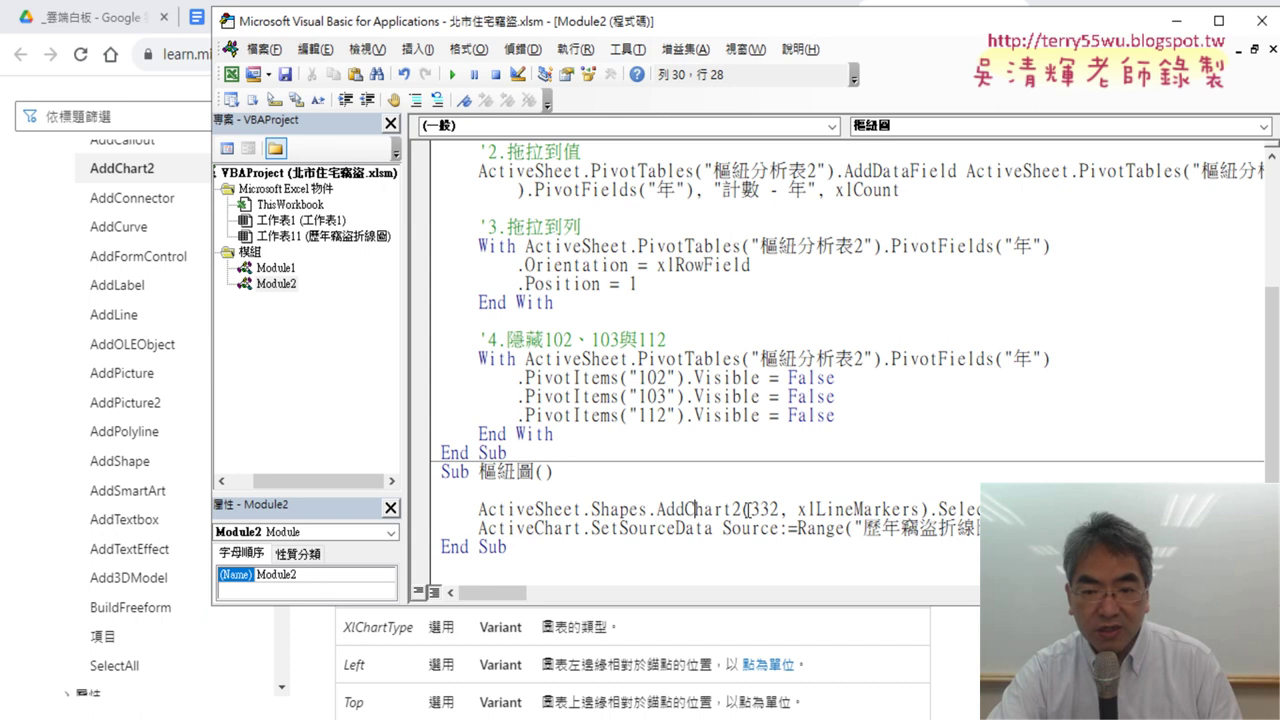
click(1176, 21)
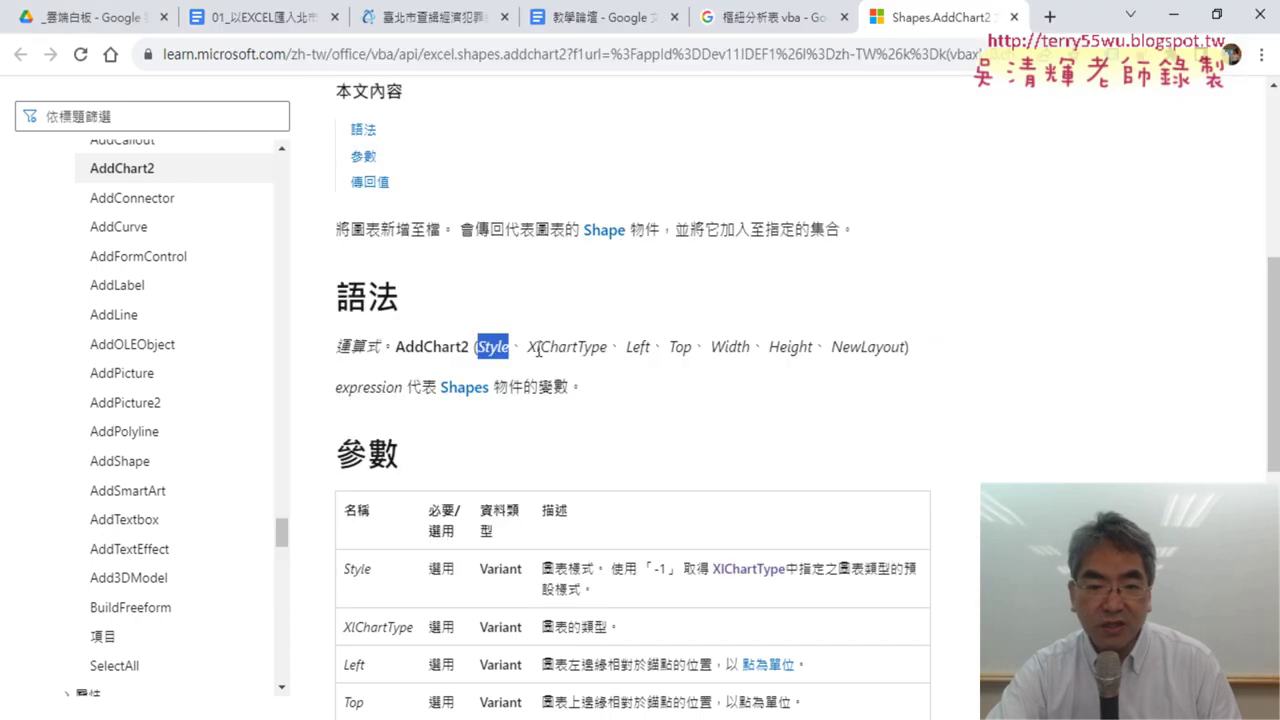
drag(525, 347, 608, 347)
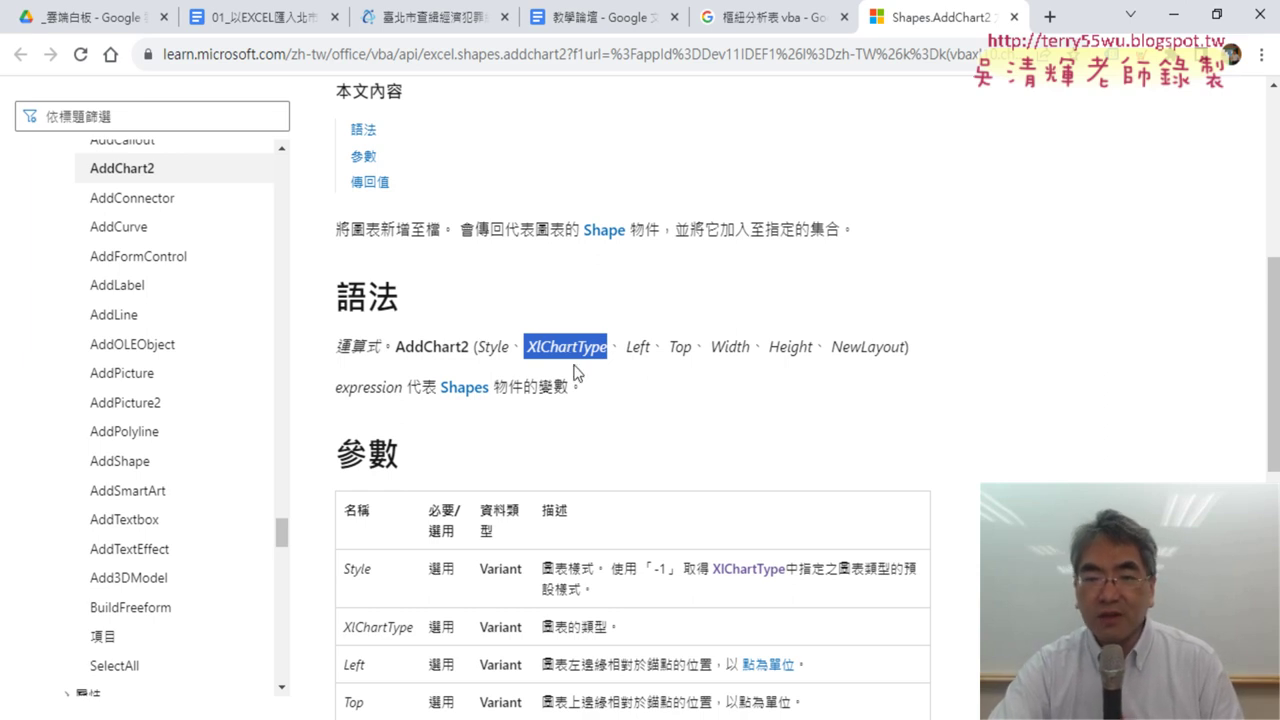
drag(626, 347, 816, 347)
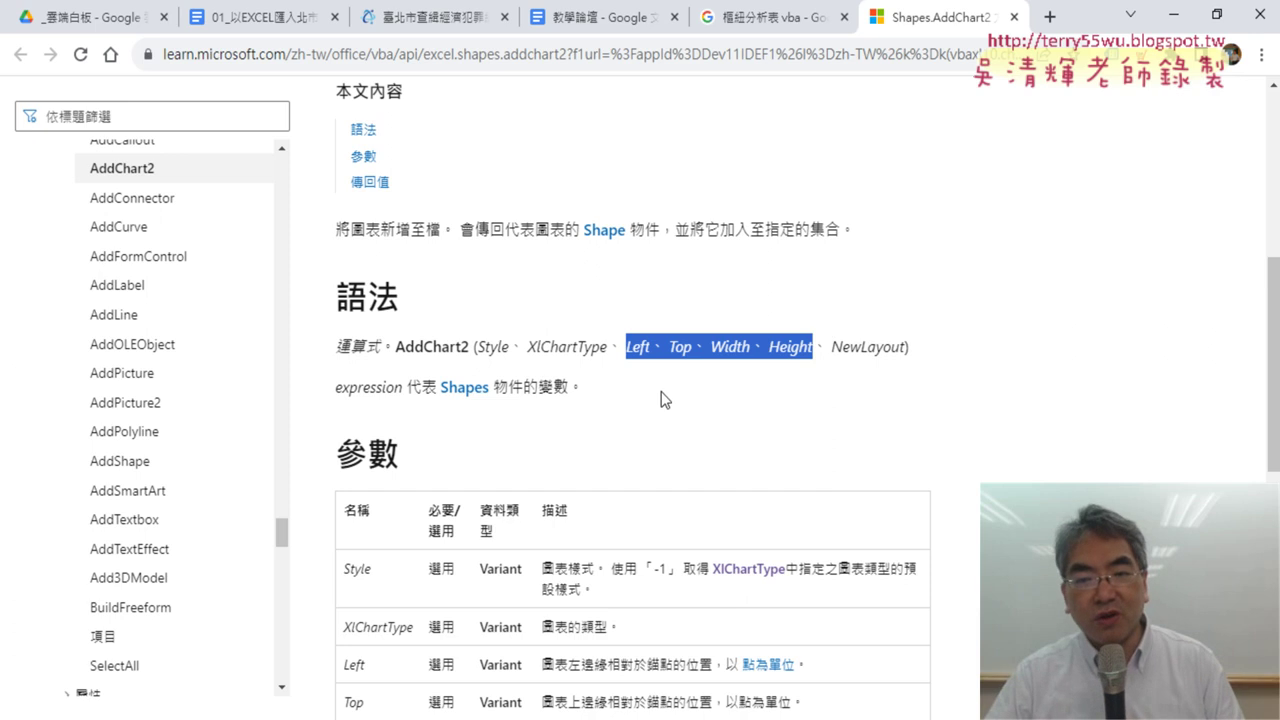
click(652, 354)
drag(625, 346, 687, 346)
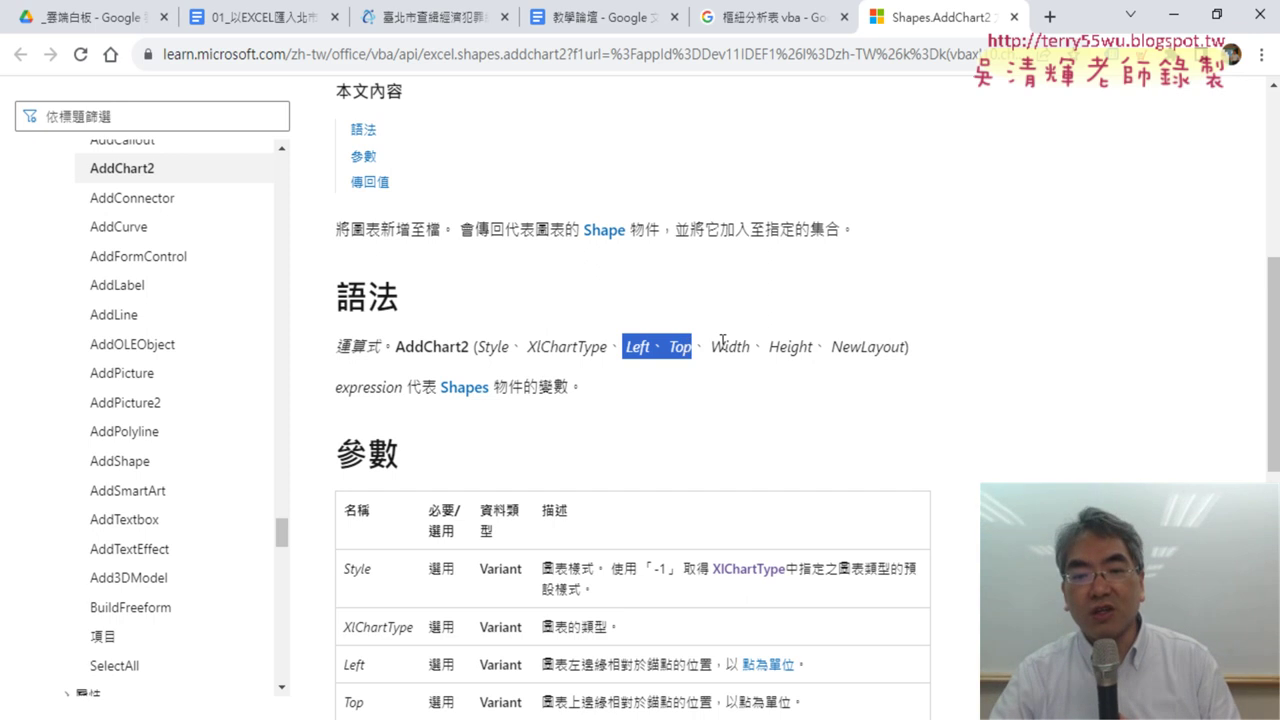
drag(813, 346, 619, 347)
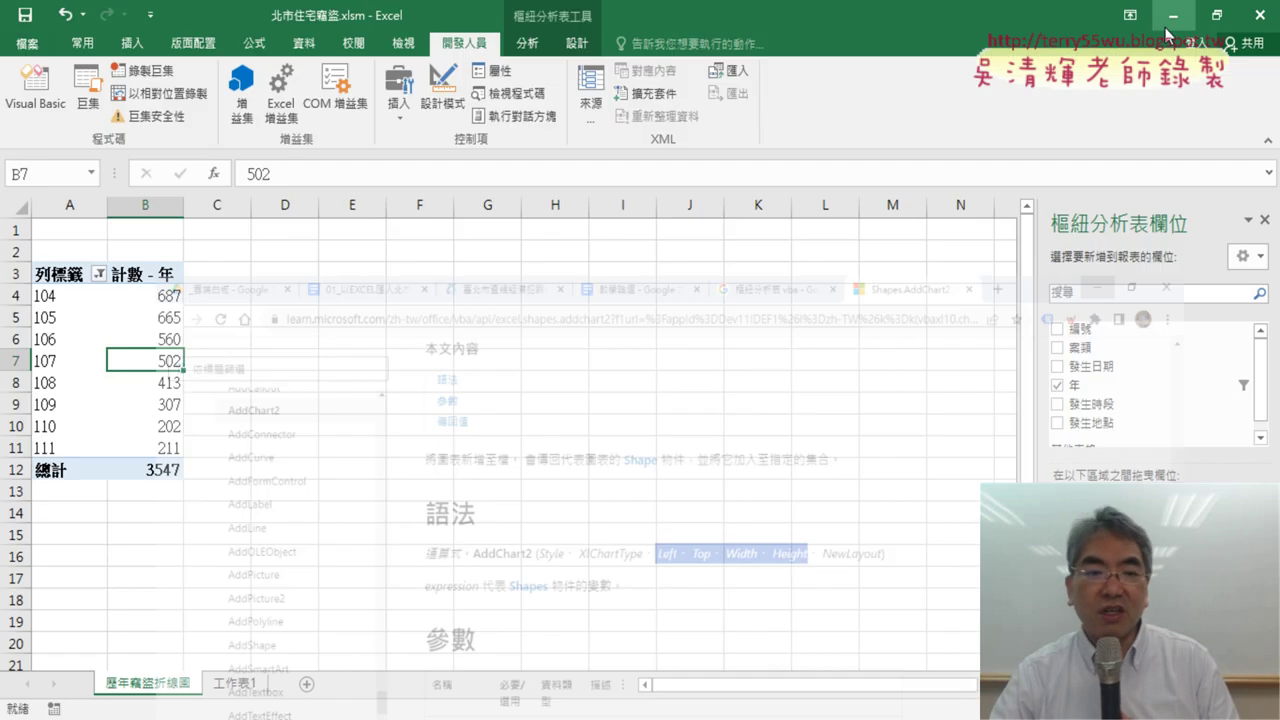
Outline cell D2 as the chart anchor, then bring back the Module2 macro code
click(266, 249)
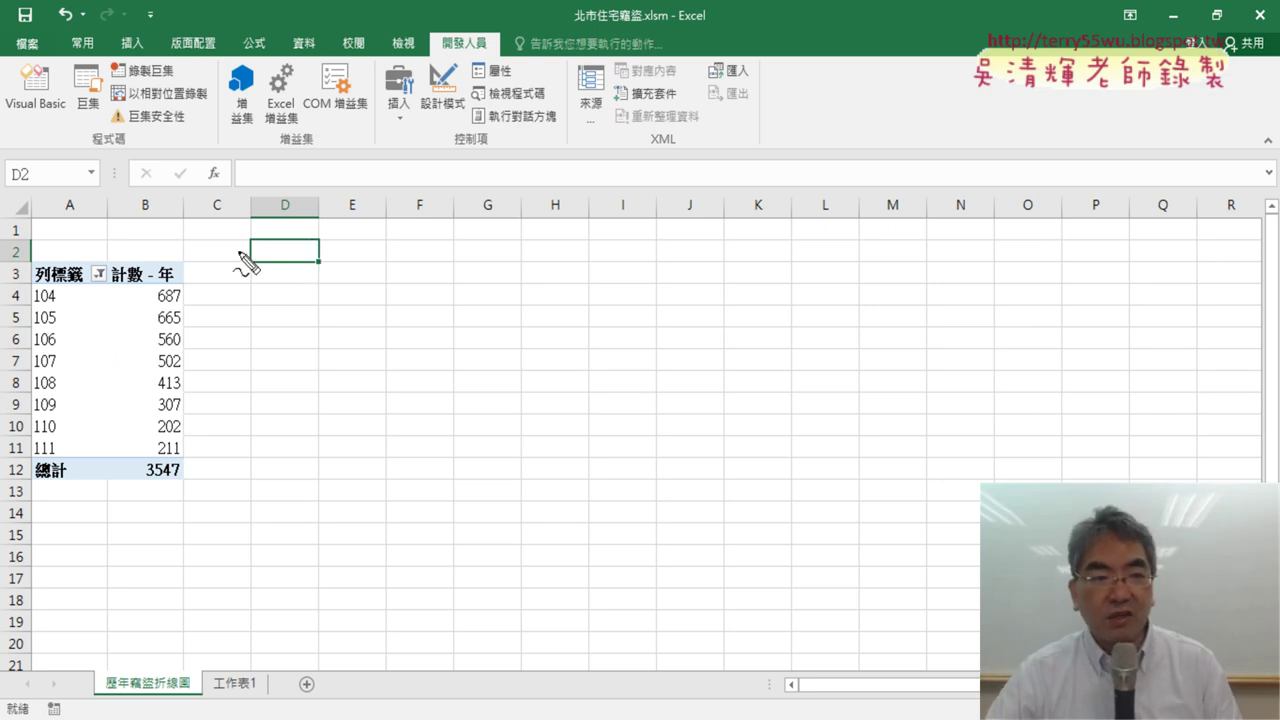
drag(251, 239, 243, 327)
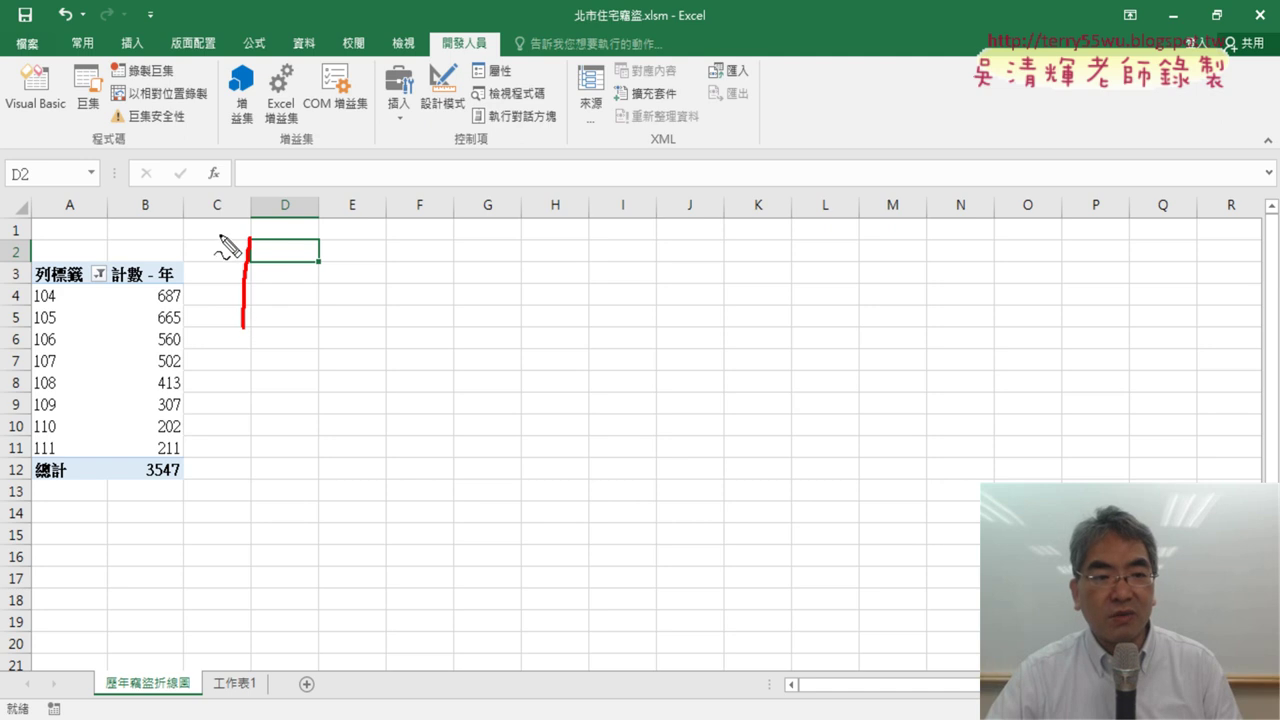
drag(229, 241, 290, 241)
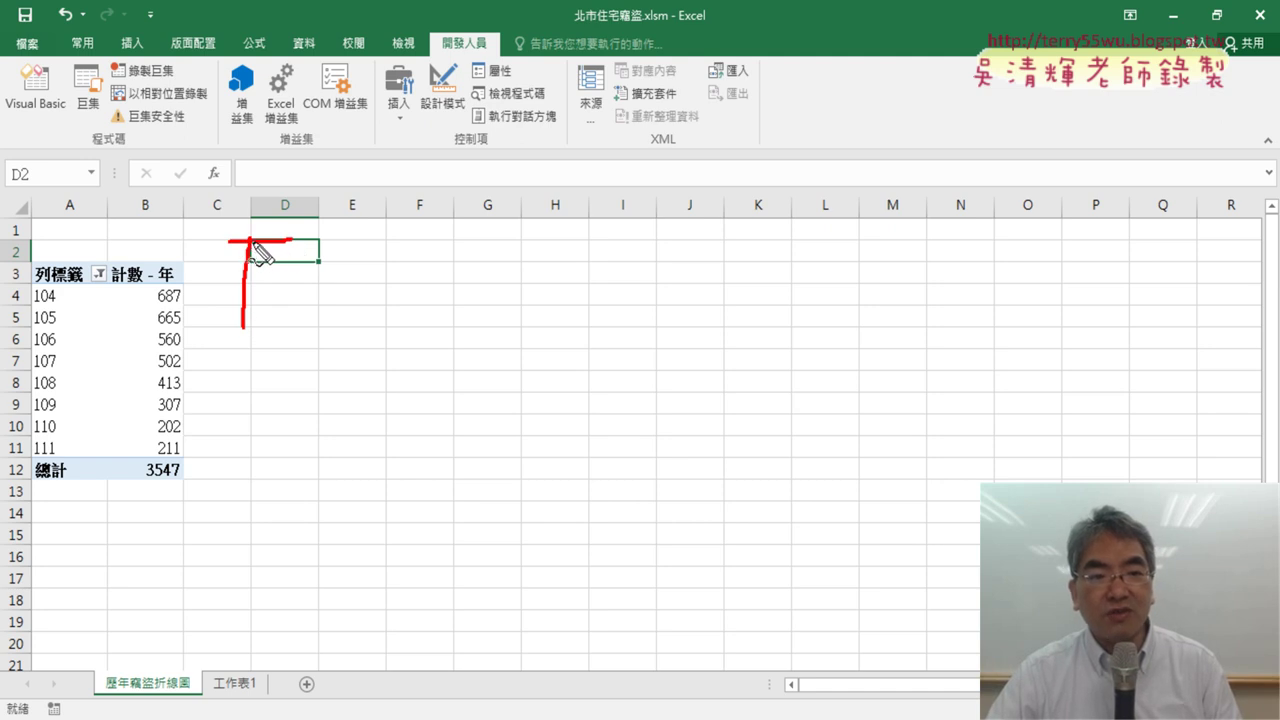
key(Escape)
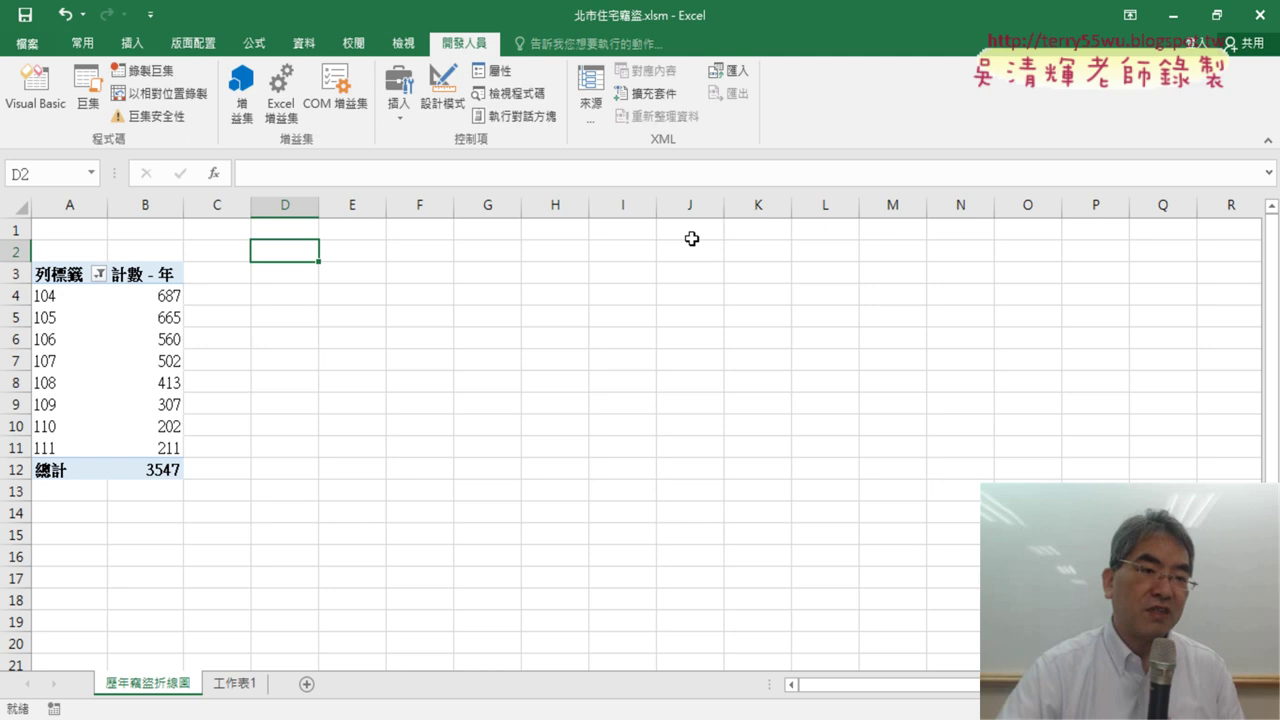
click(38, 92)
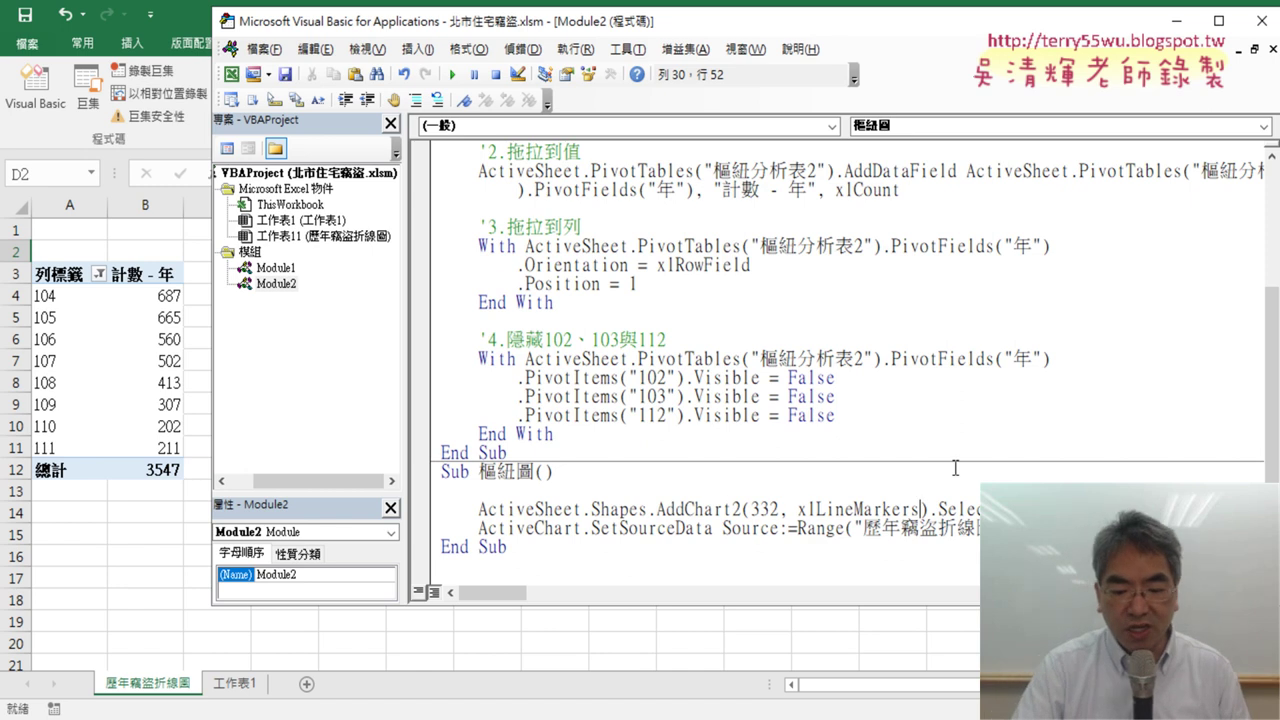
Start adding position arguments after xlLineMarkers in the AddChart2 line
text(ㄓ)
key(BackSpace)
text(,)
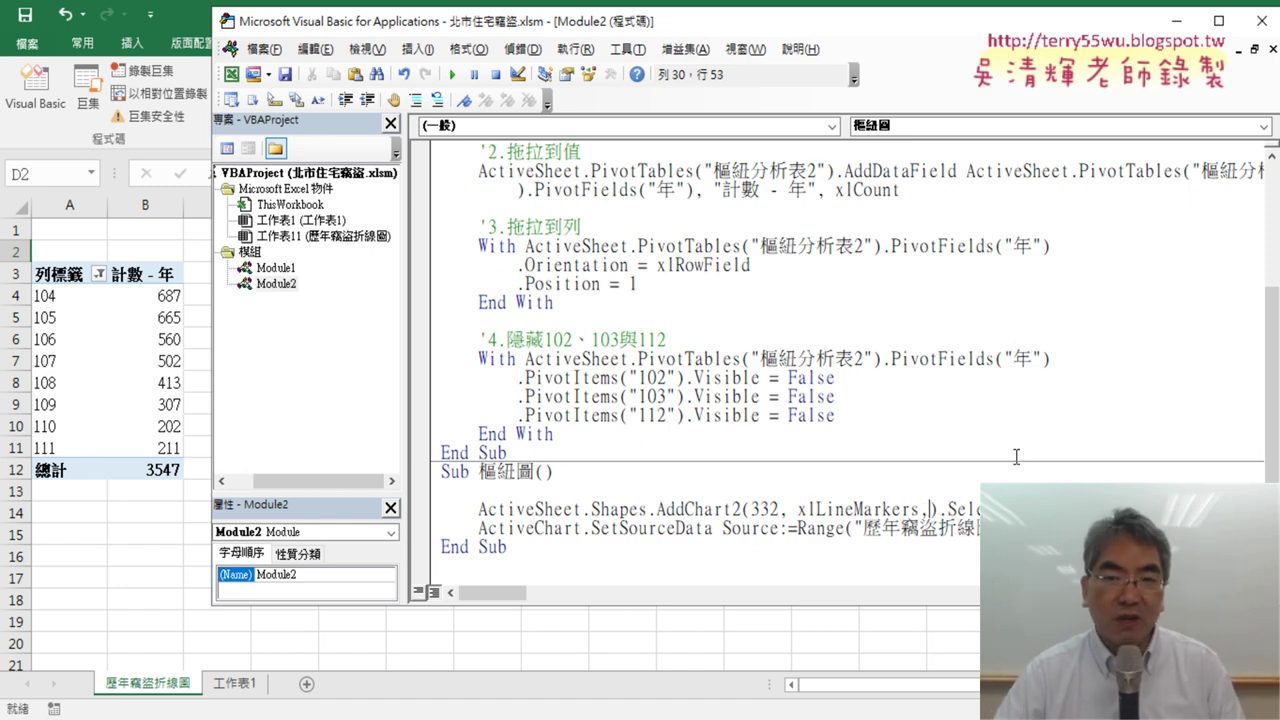
drag(673, 25, 773, 24)
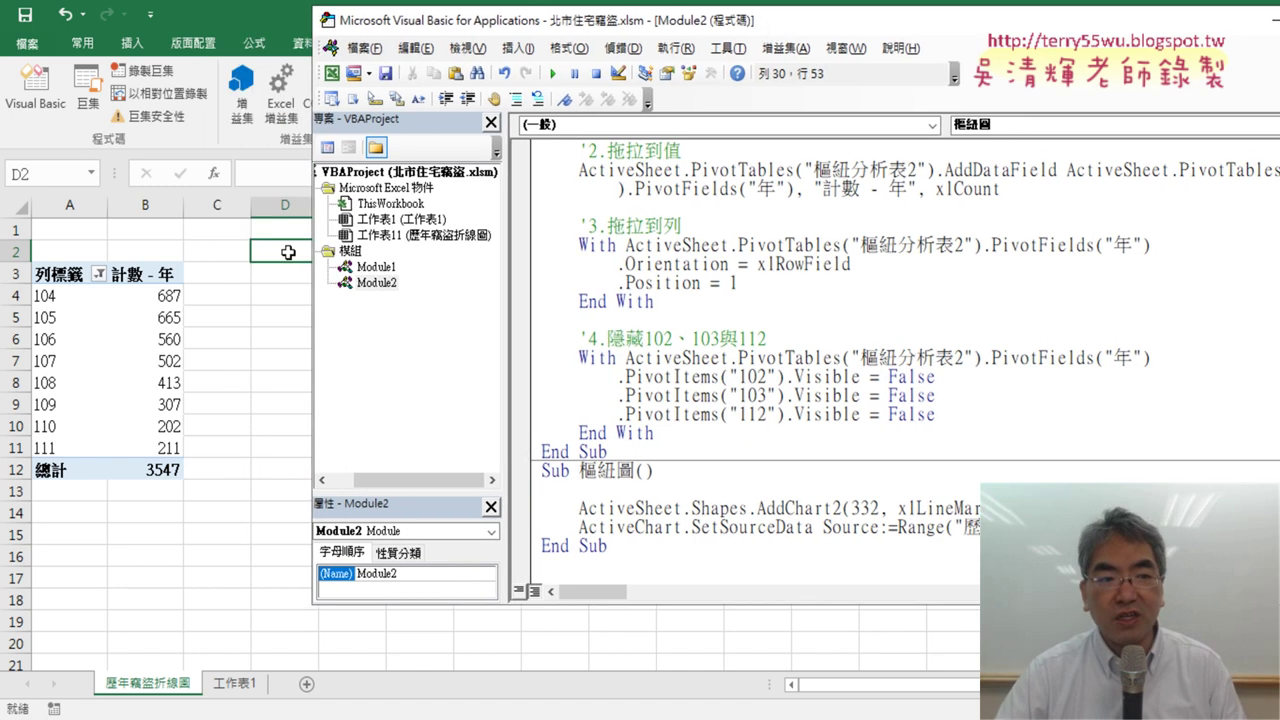
text(1)
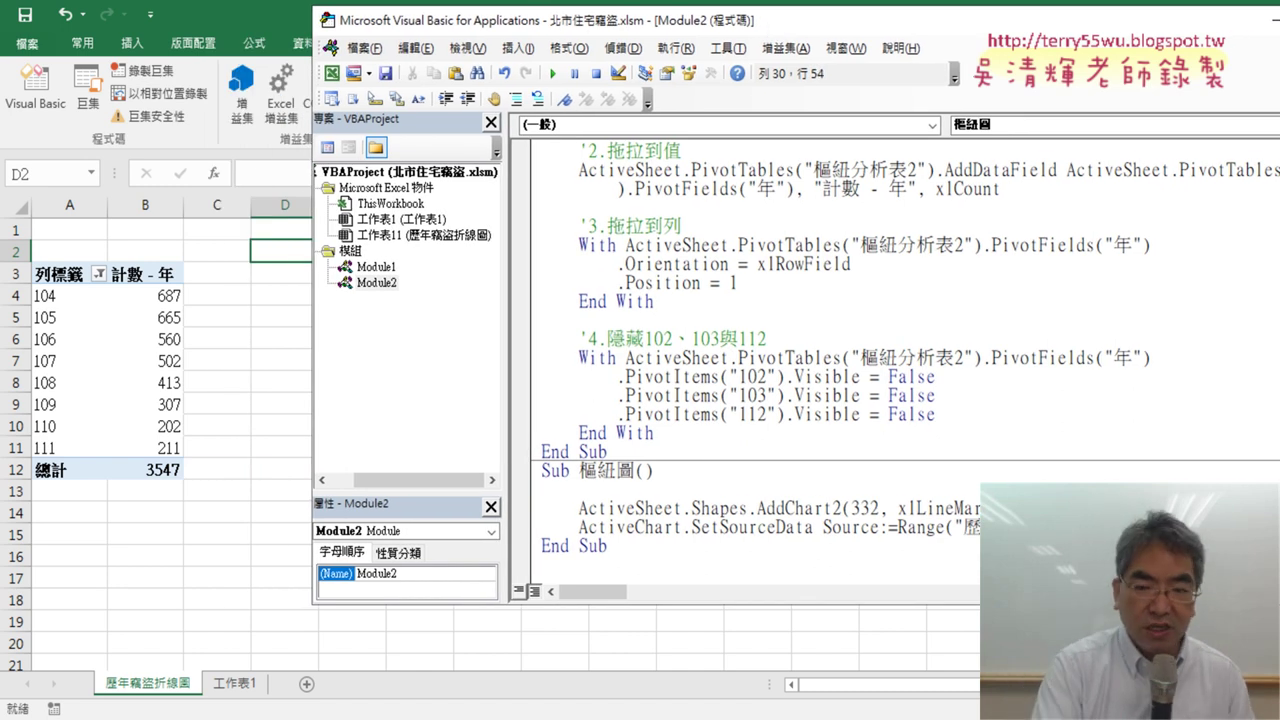
text(00,)
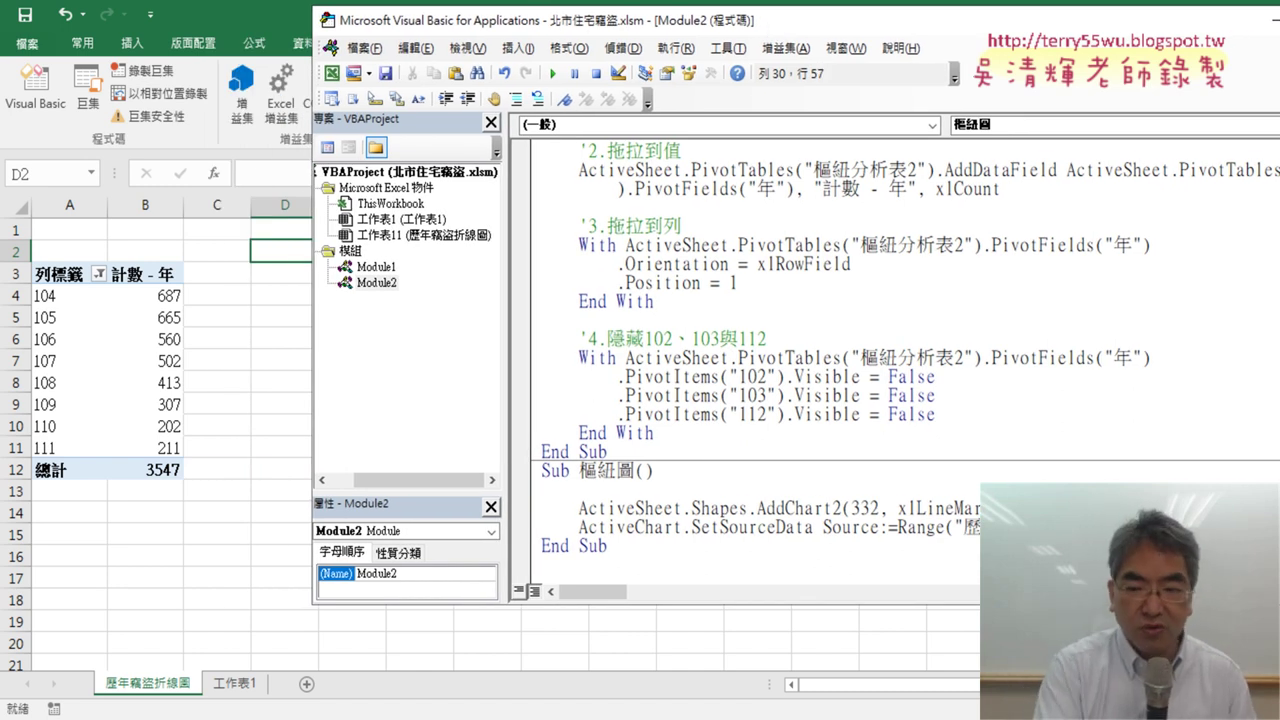
text( 1)
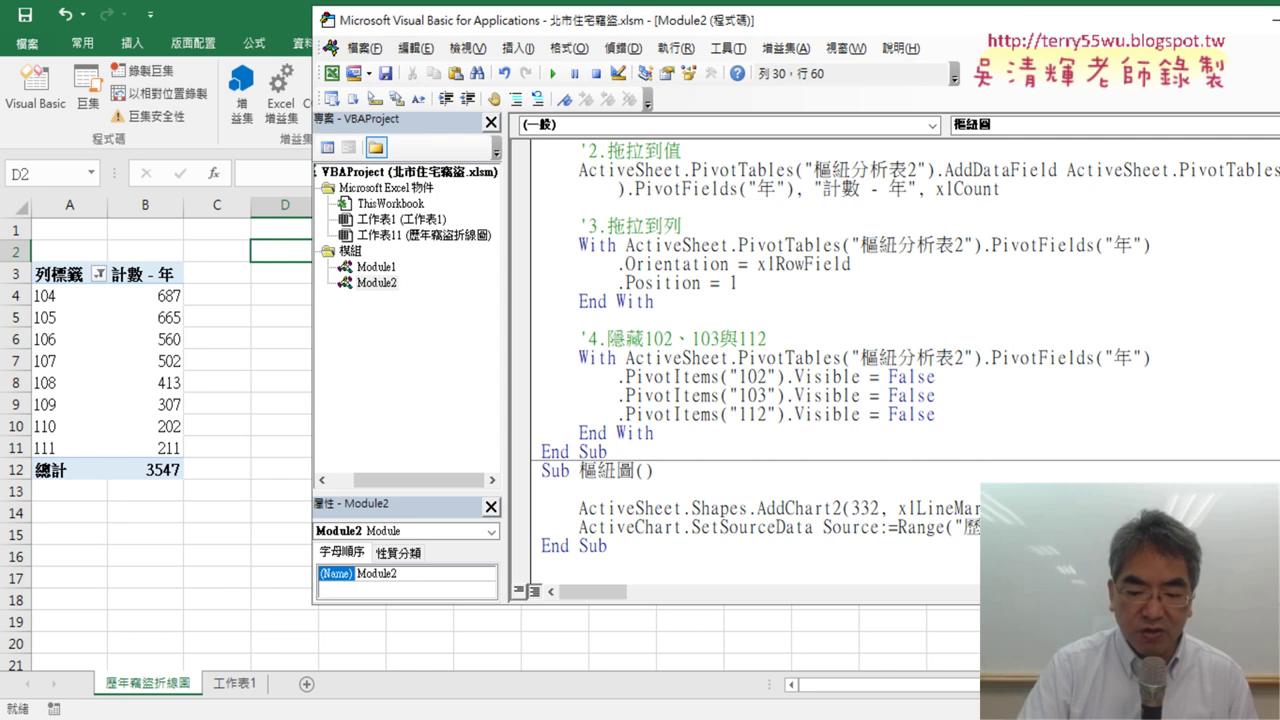
text(00,)
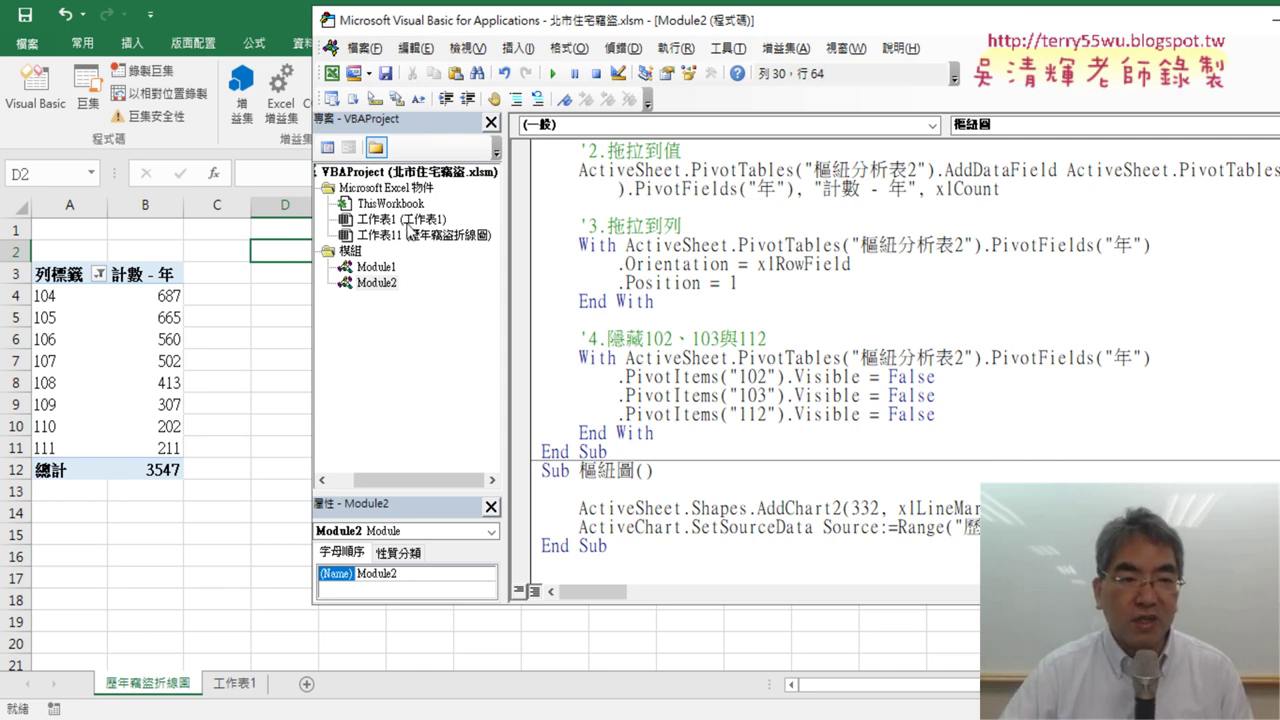
key(Right)
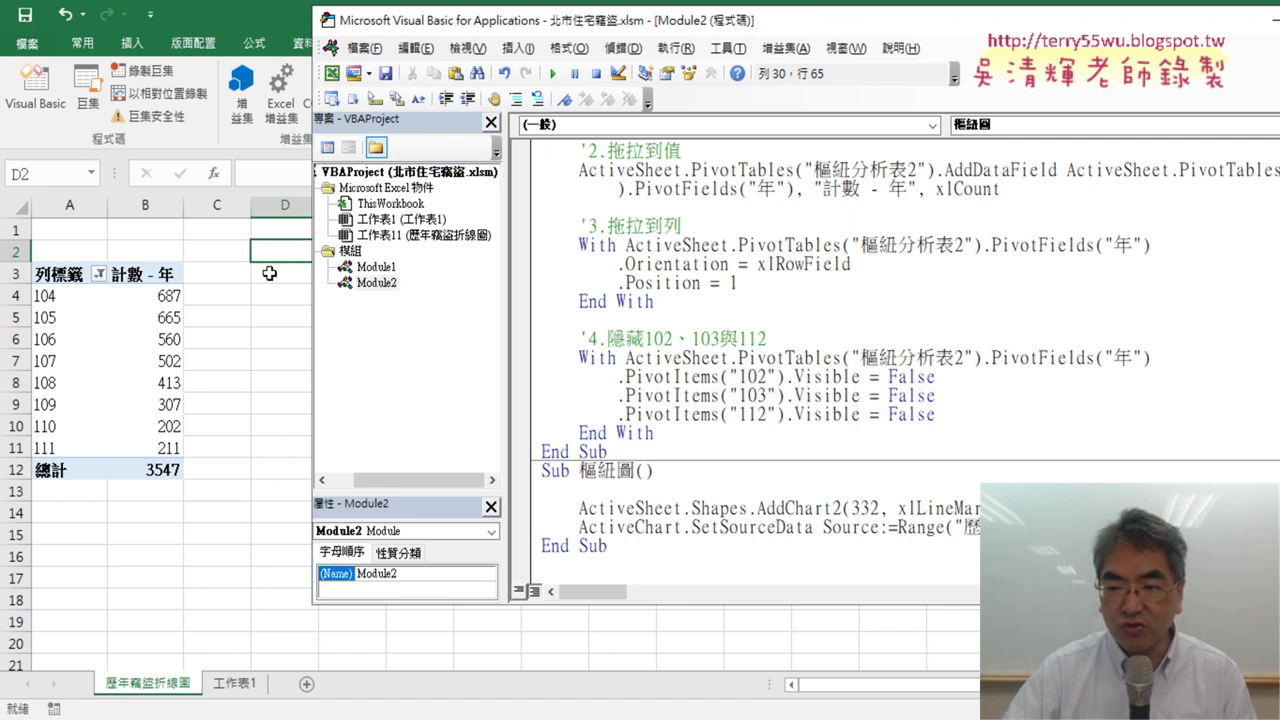
key(Right)
key(Right)
key(Right)
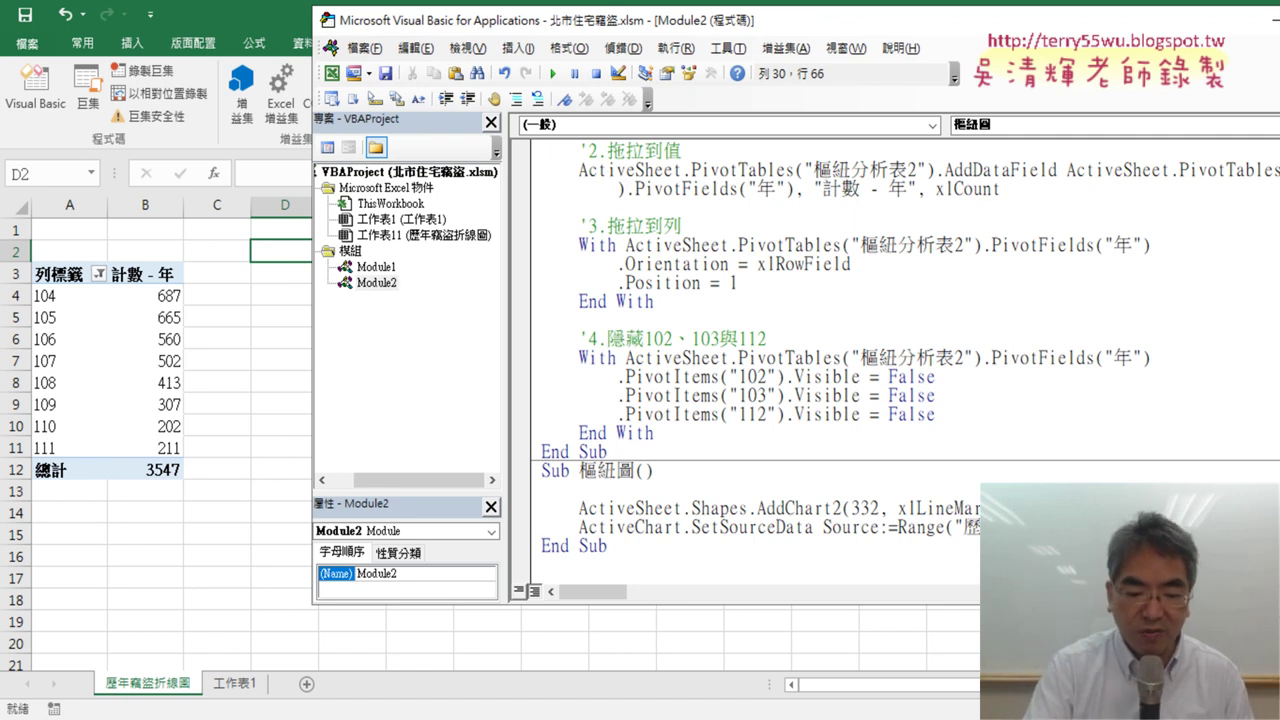
key(Right)
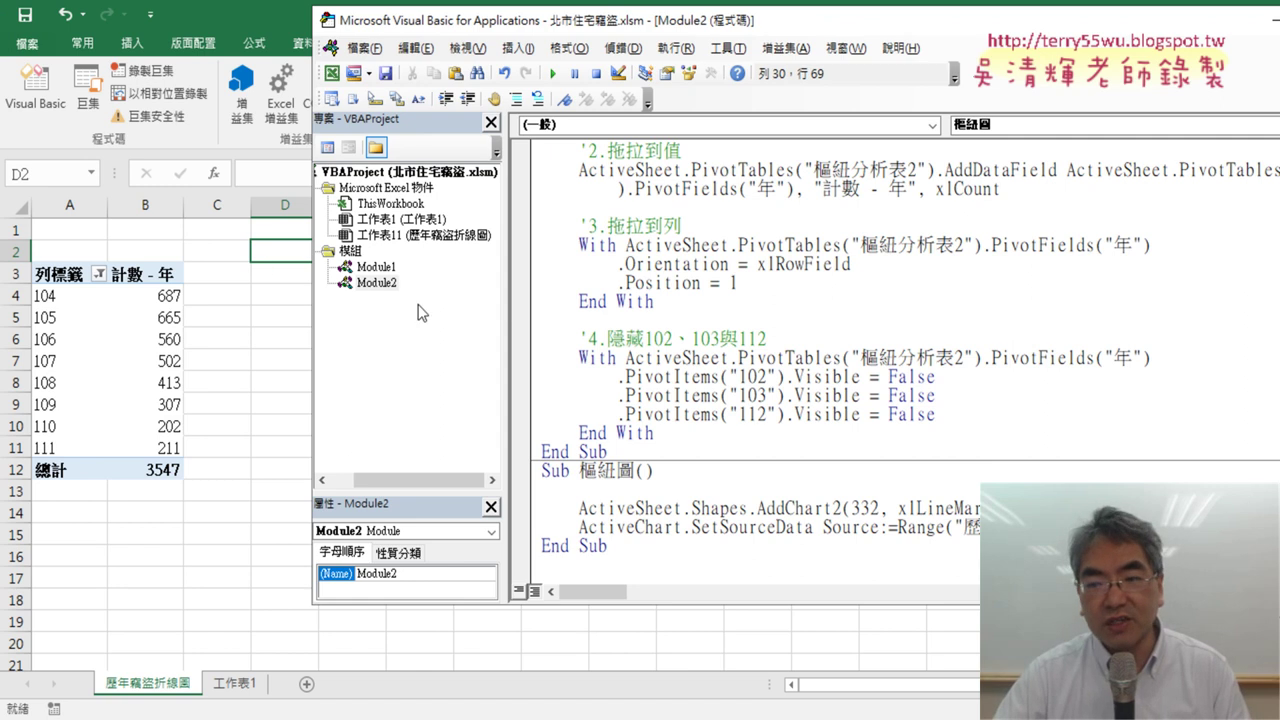
Finish the AddChart2 position arguments as Range("D2").Left and Range("D2").Top
drag(830, 20, 628, 32)
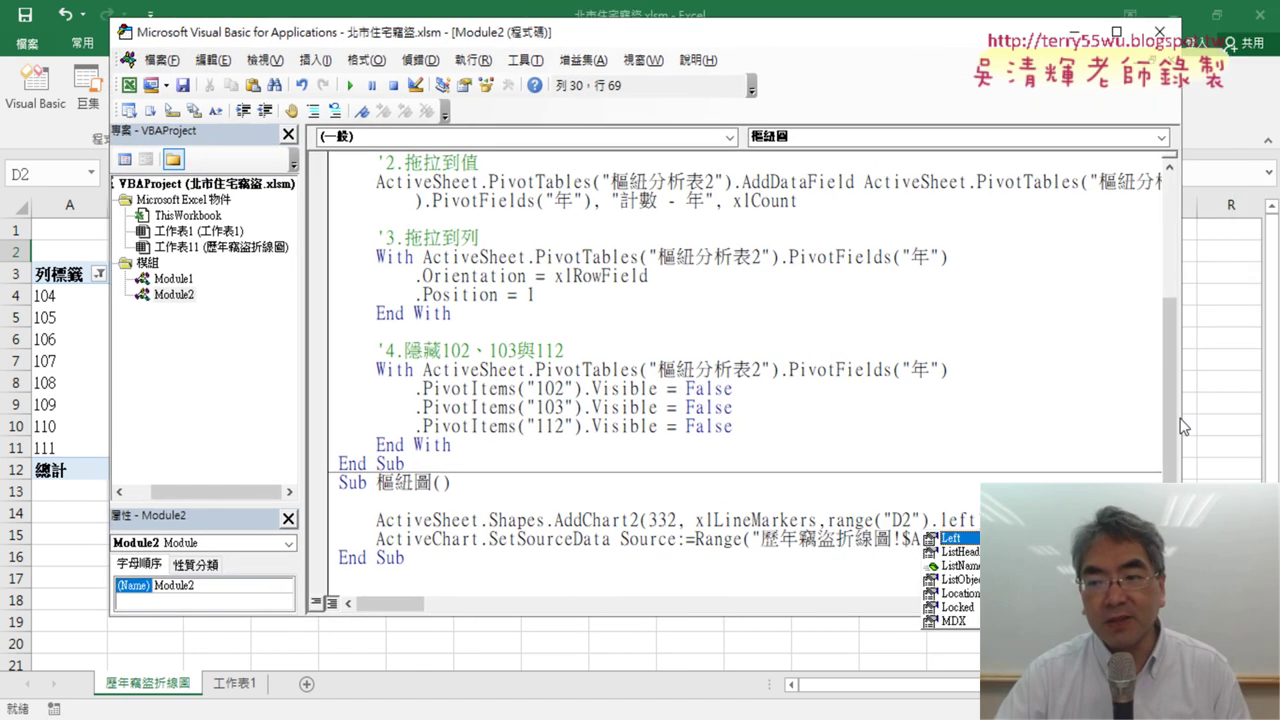
drag(1182, 425, 1262, 425)
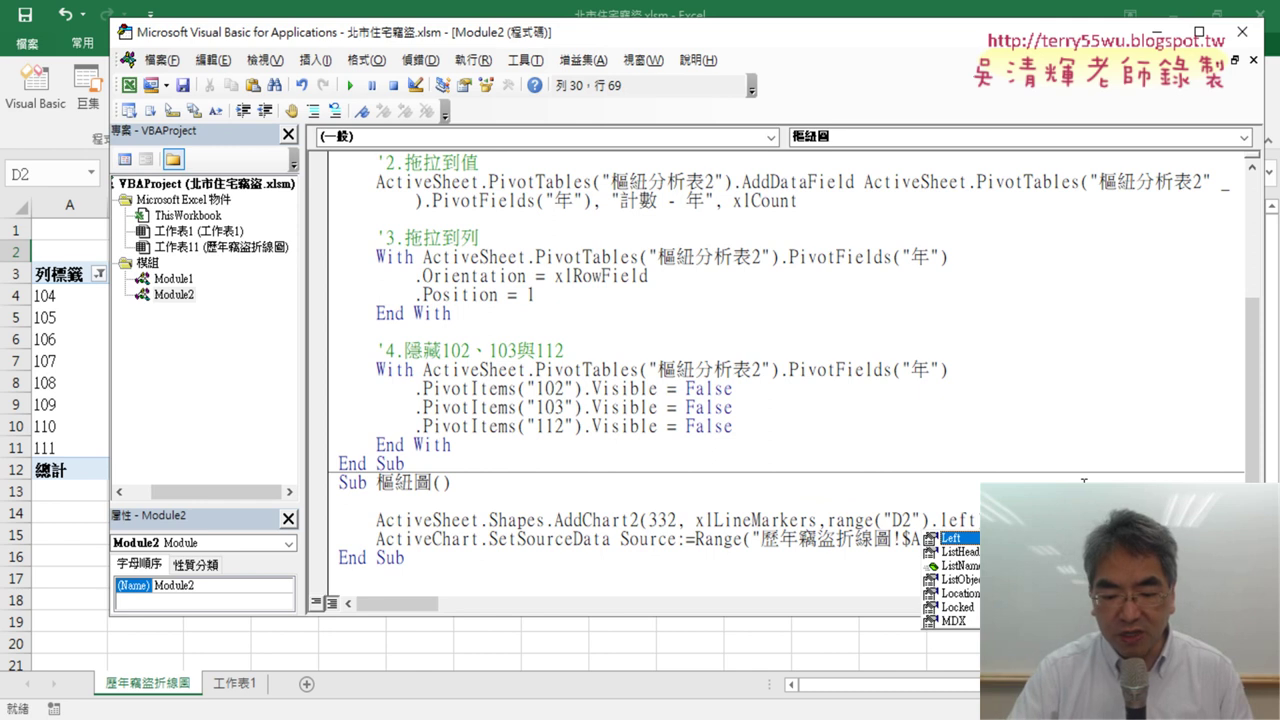
text(,)
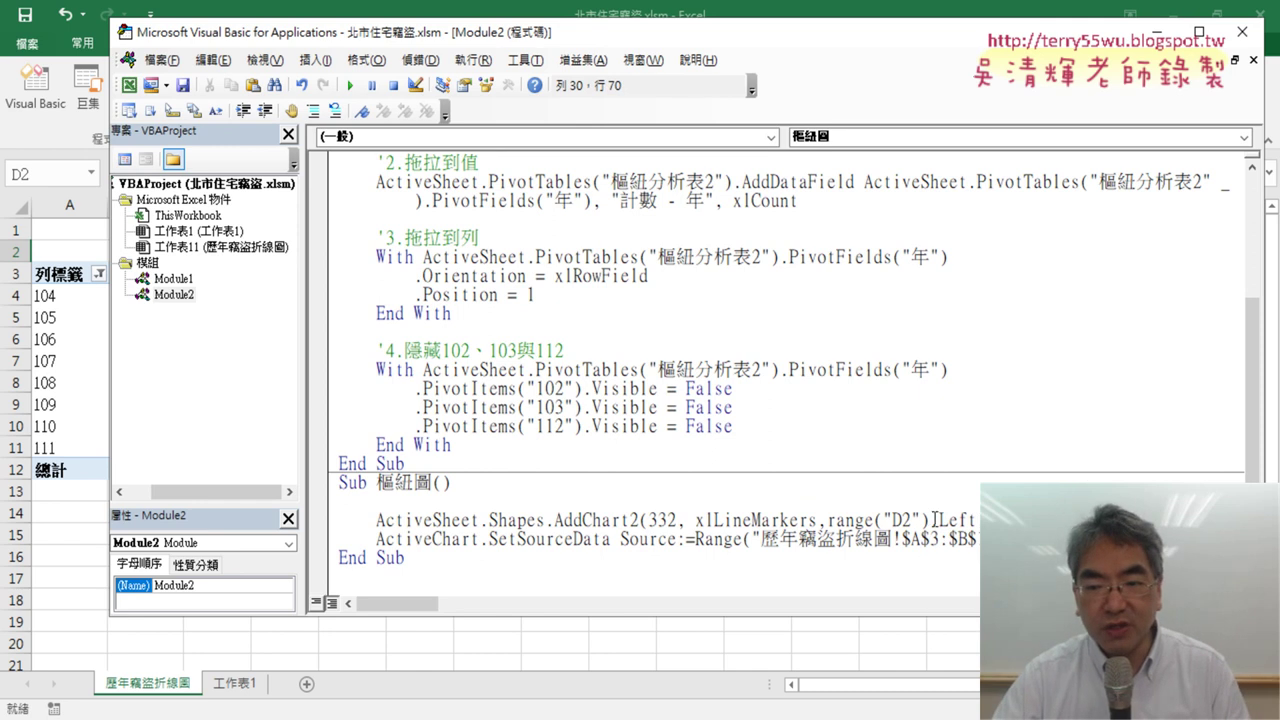
drag(932, 520, 834, 520)
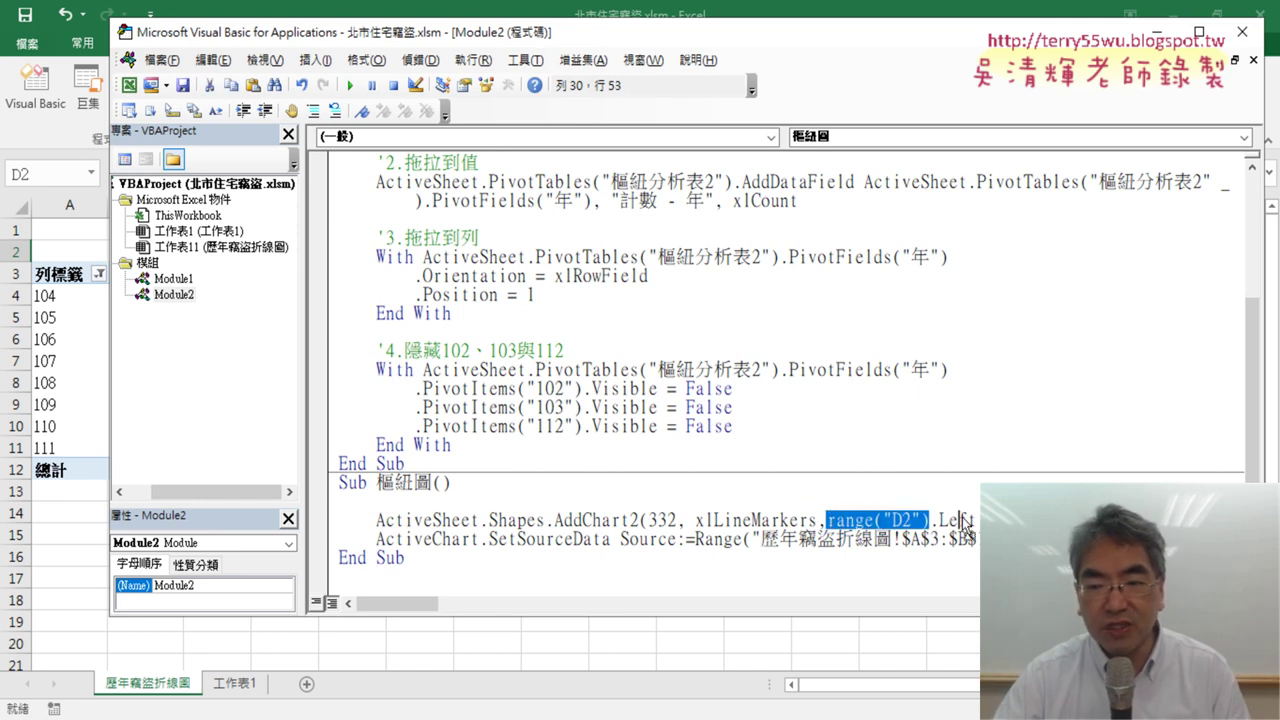
click(1087, 520)
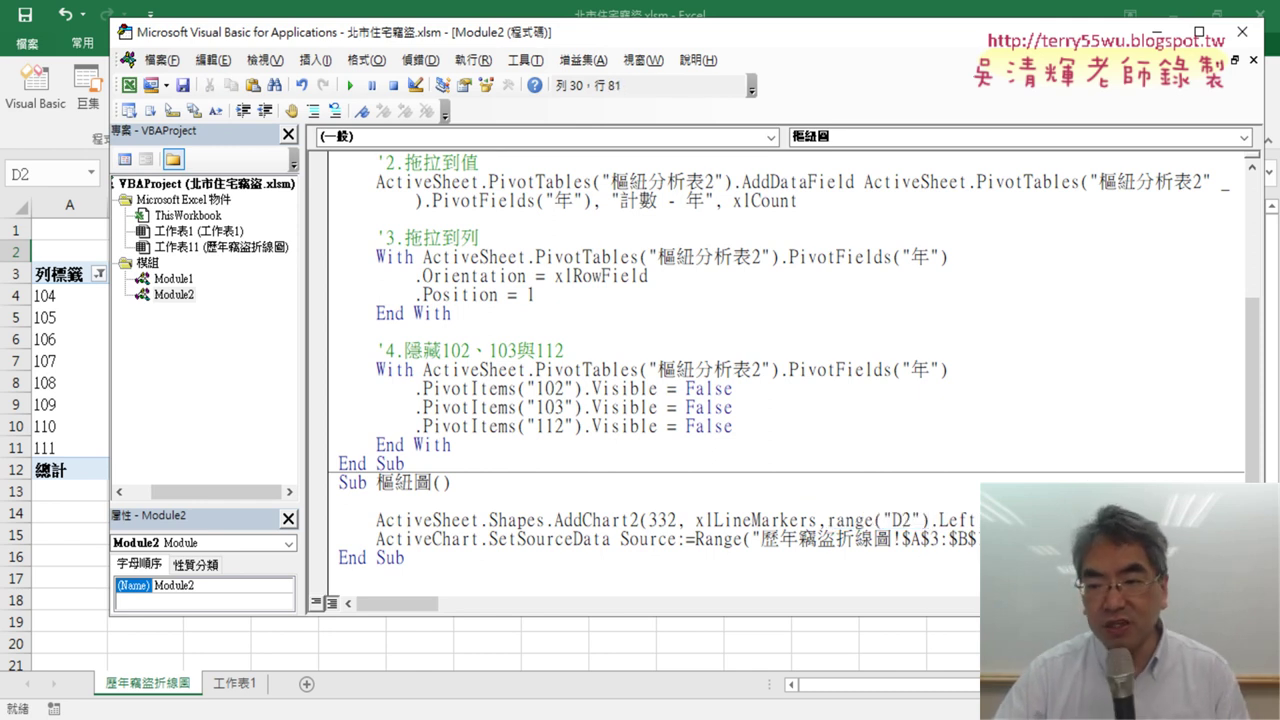
text(Top)
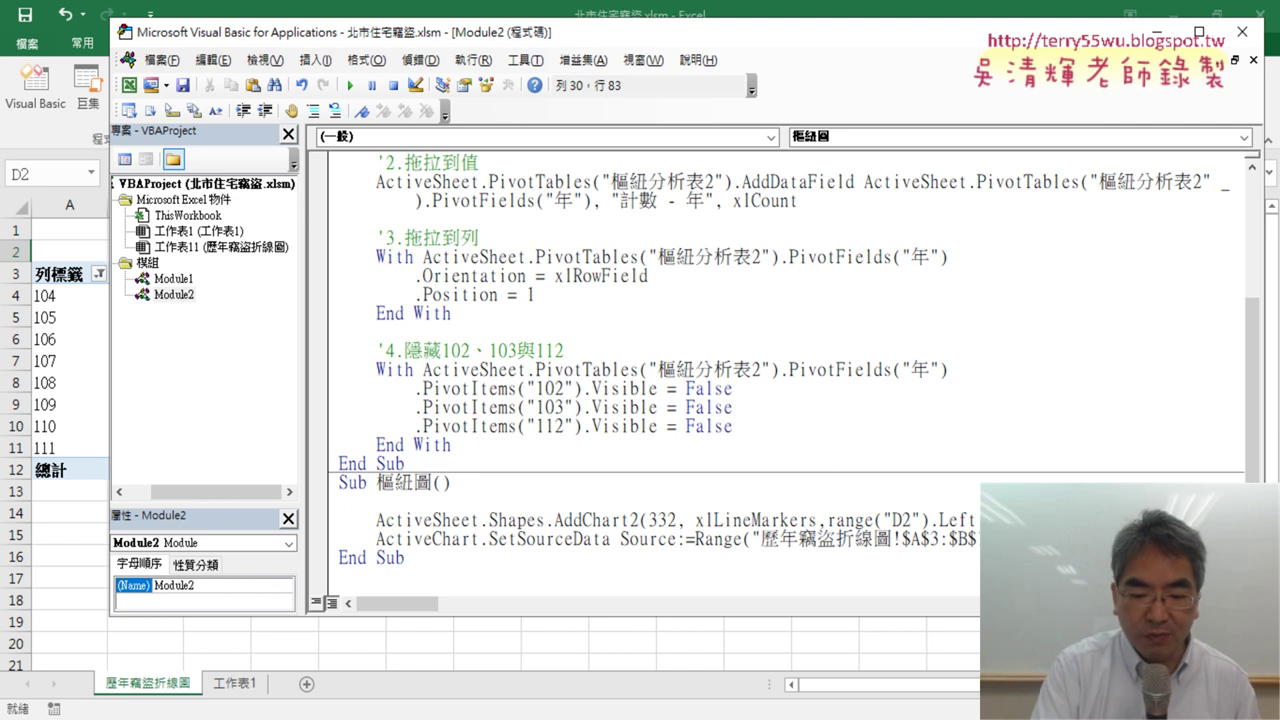
click(990, 427)
Outline cell D2 on the sheet and run the 樞紐圖 macro
drag(730, 39, 996, 52)
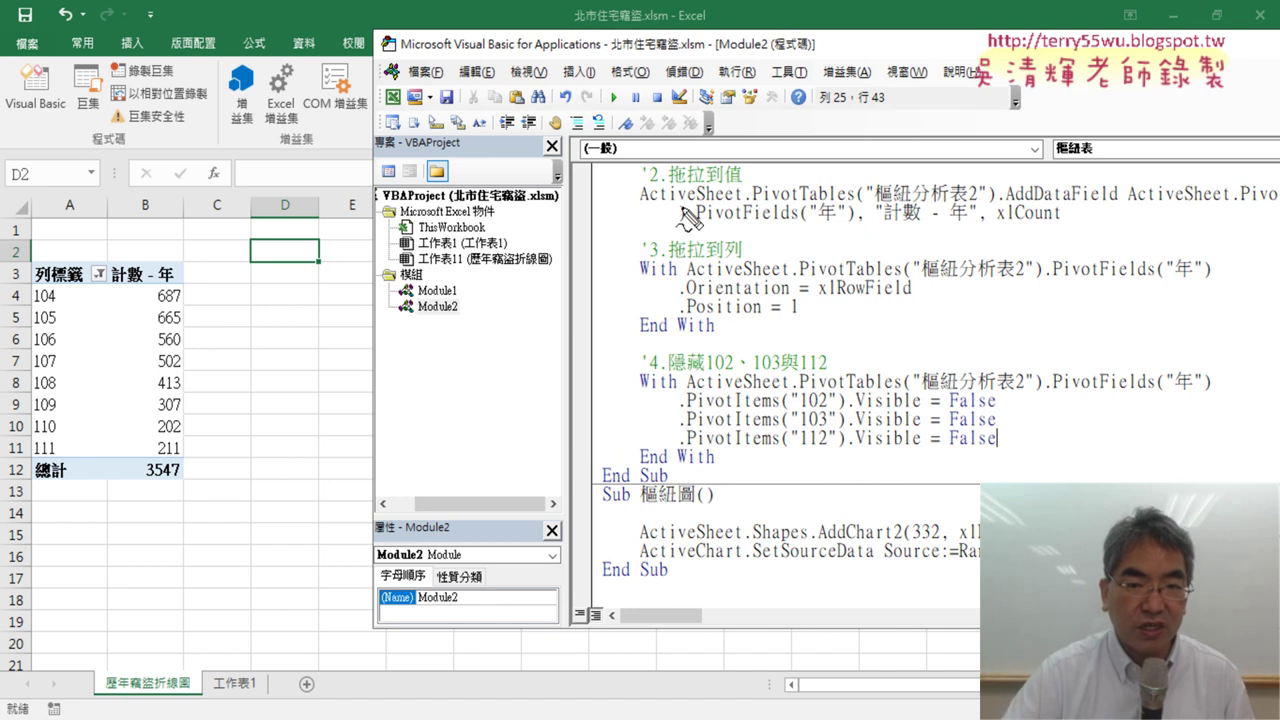
drag(247, 214, 247, 305)
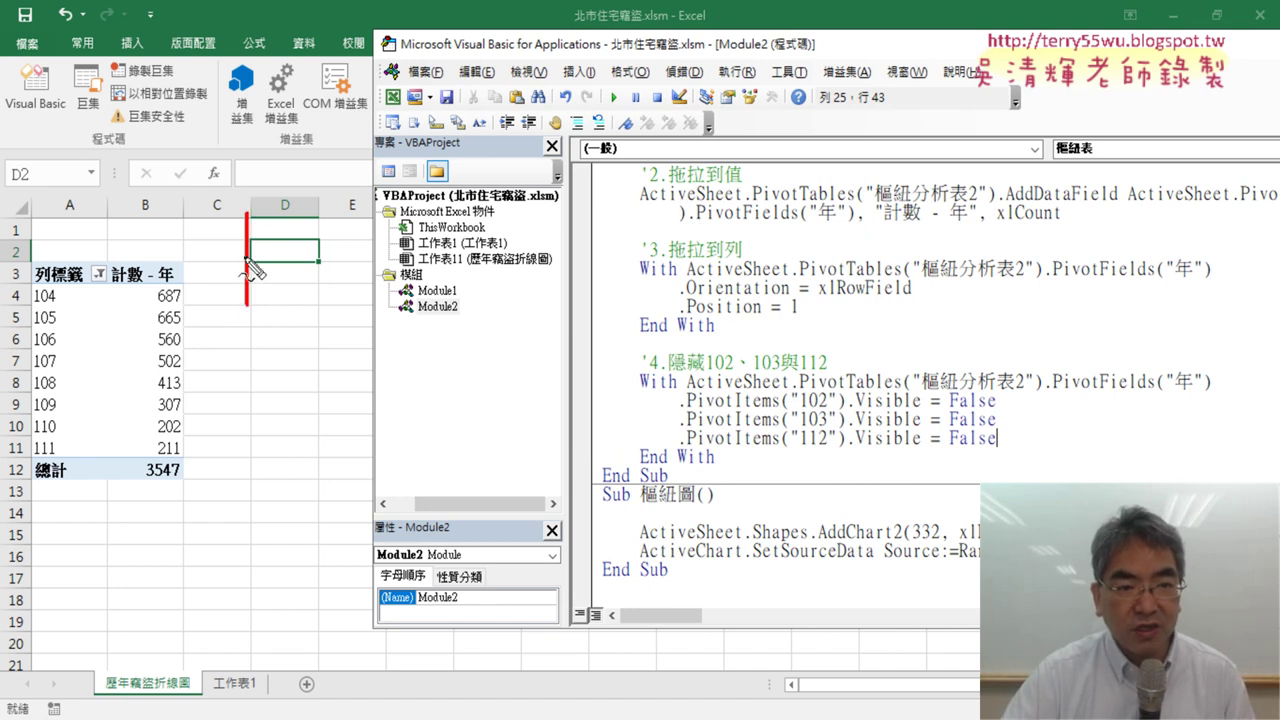
drag(213, 242, 311, 242)
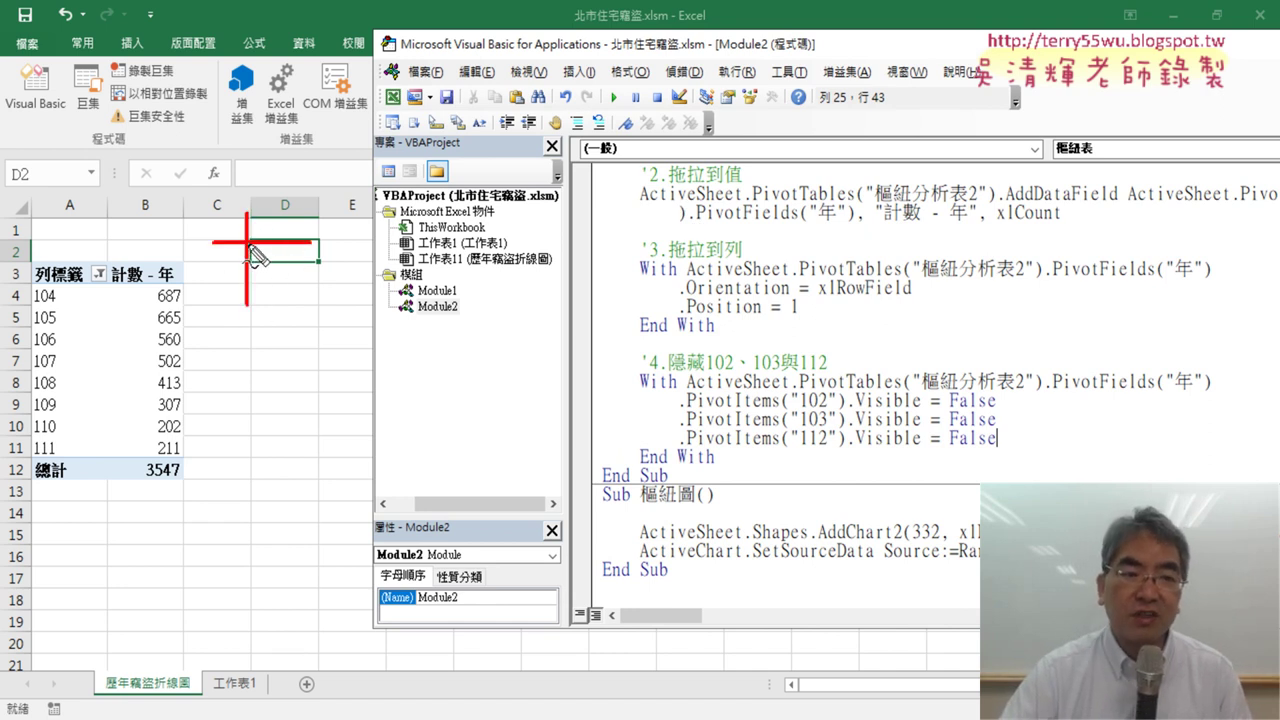
key(Escape)
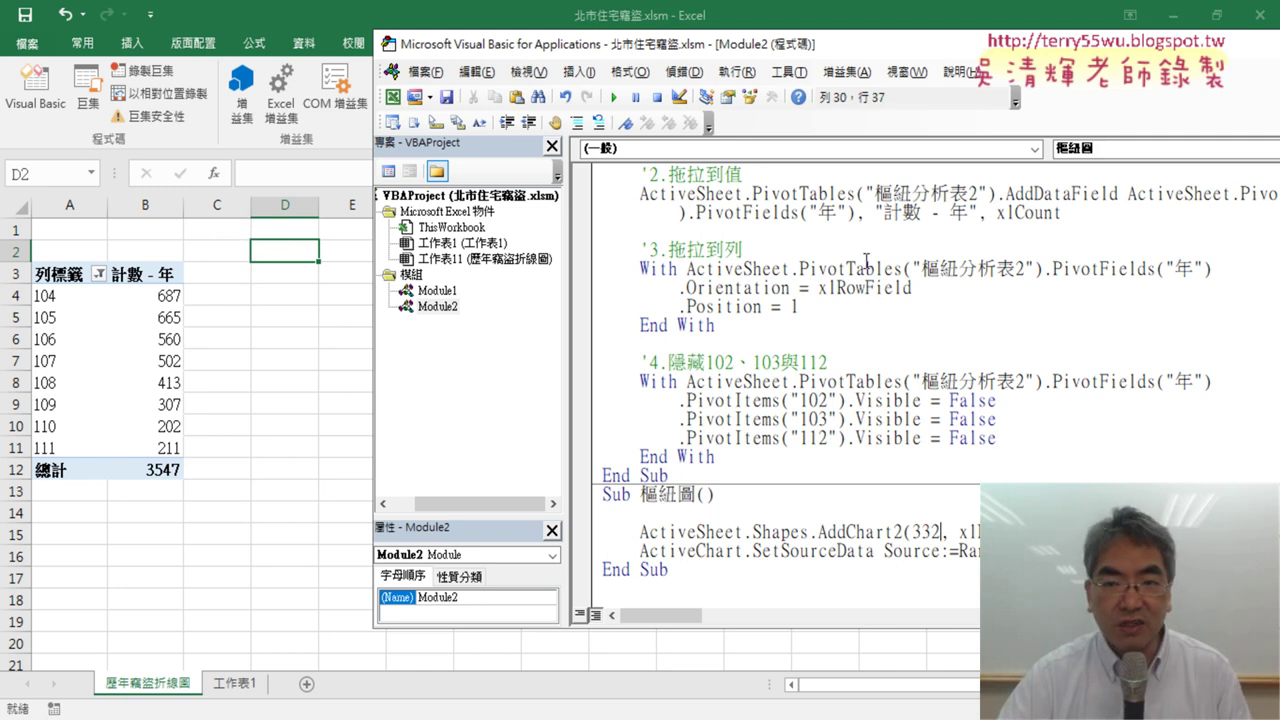
click(613, 97)
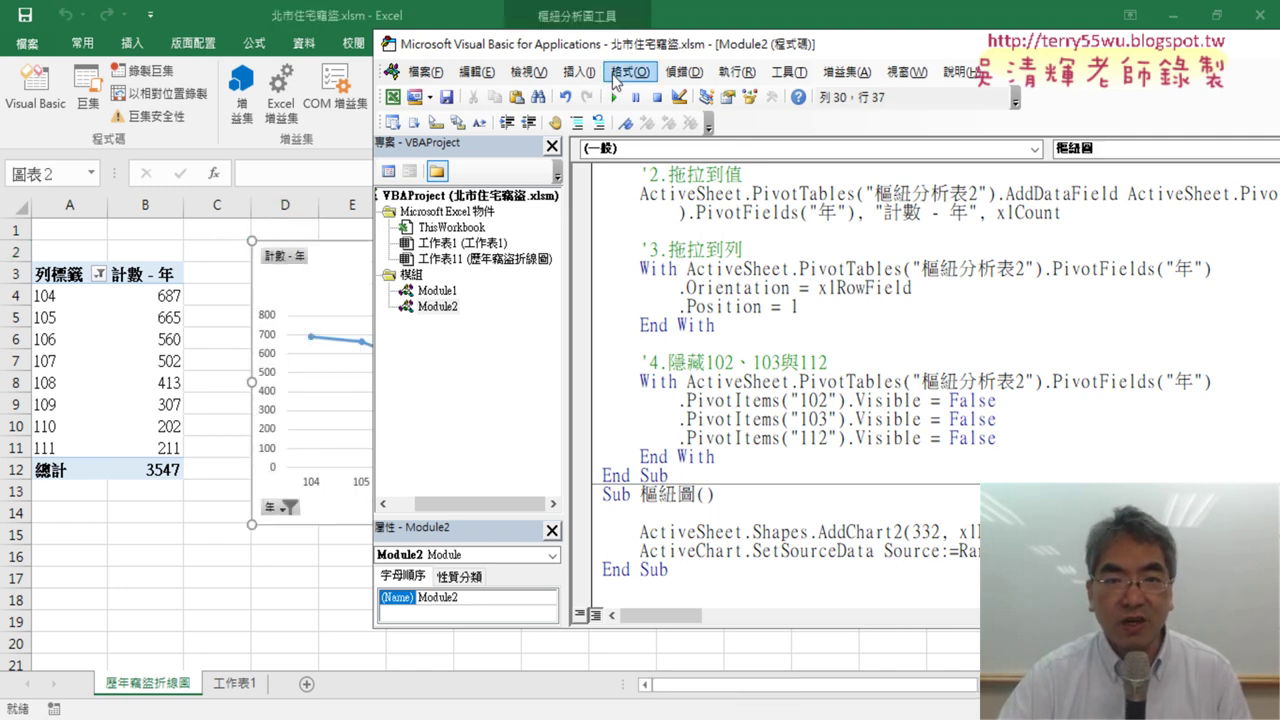
Mark the new chart's top-left corner at D2 and bring the worksheet in front of the code
drag(610, 48, 806, 59)
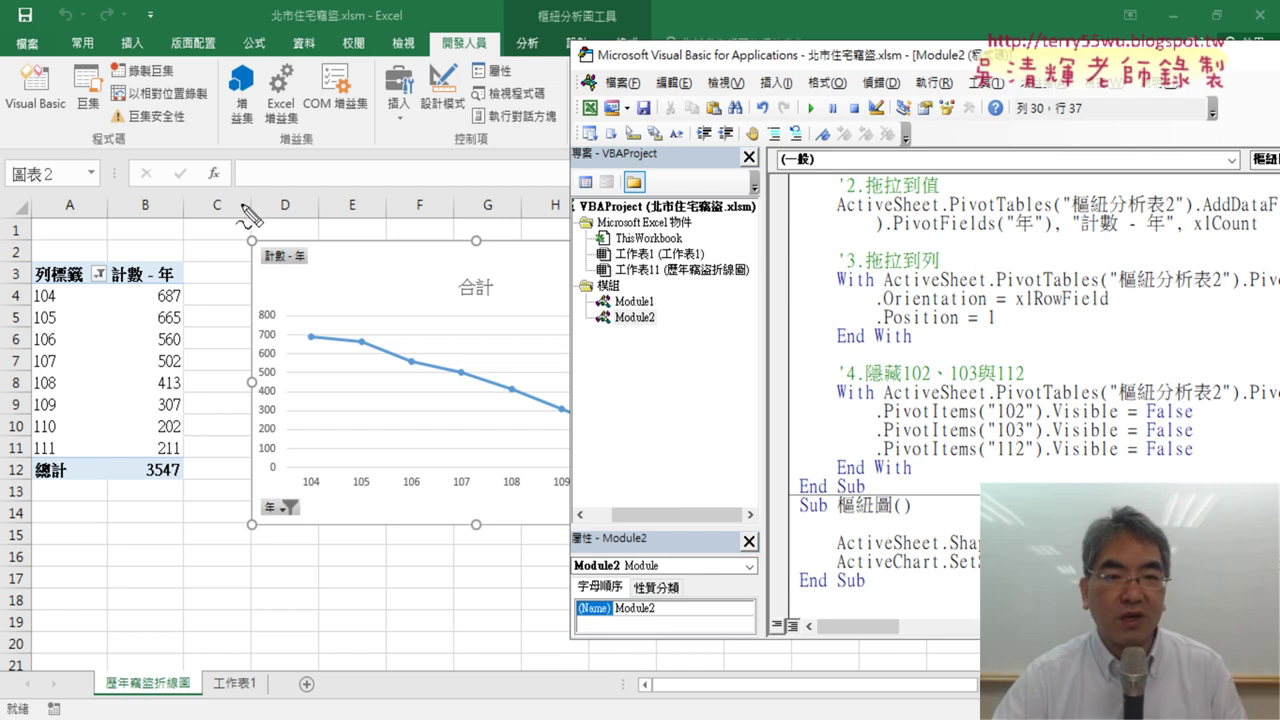
mouse_move(252, 228)
mouse_down()
mouse_move(252, 278)
mouse_move(292, 240)
mouse_up()
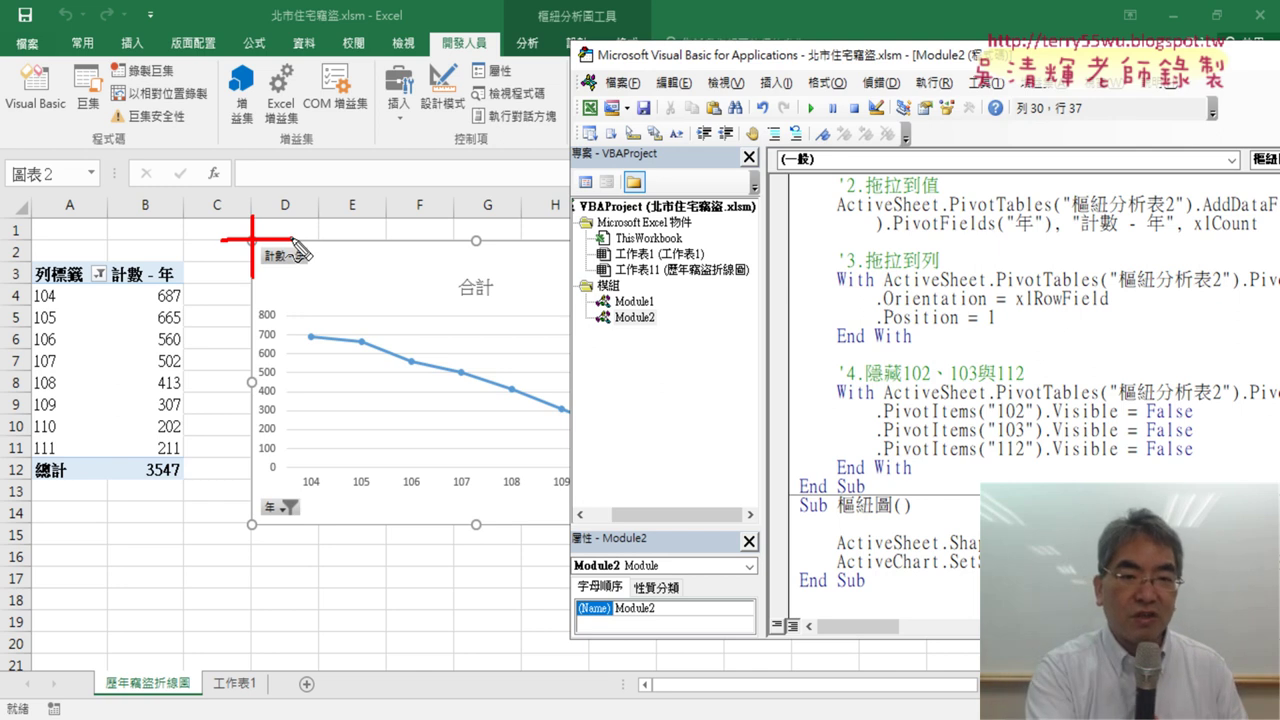
click(200, 254)
Stretch the pivot line chart to column M, then delete it from the sheet
click(489, 263)
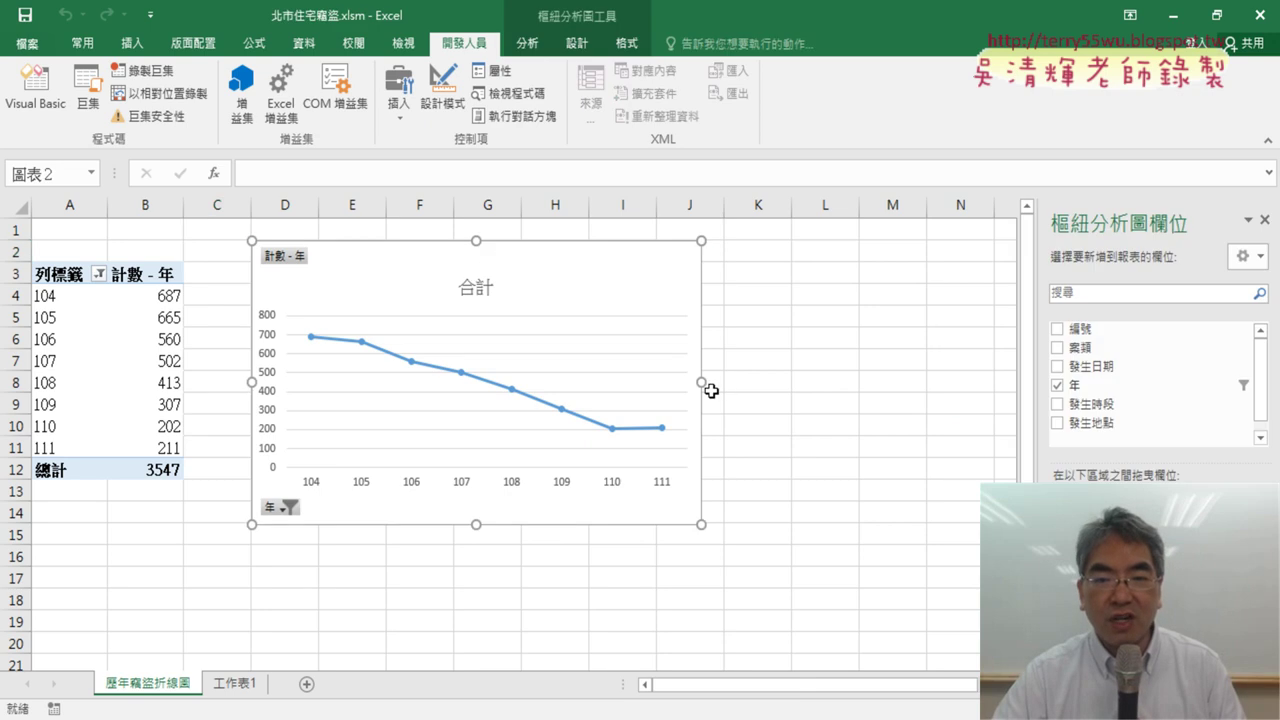
drag(785, 386, 927, 410)
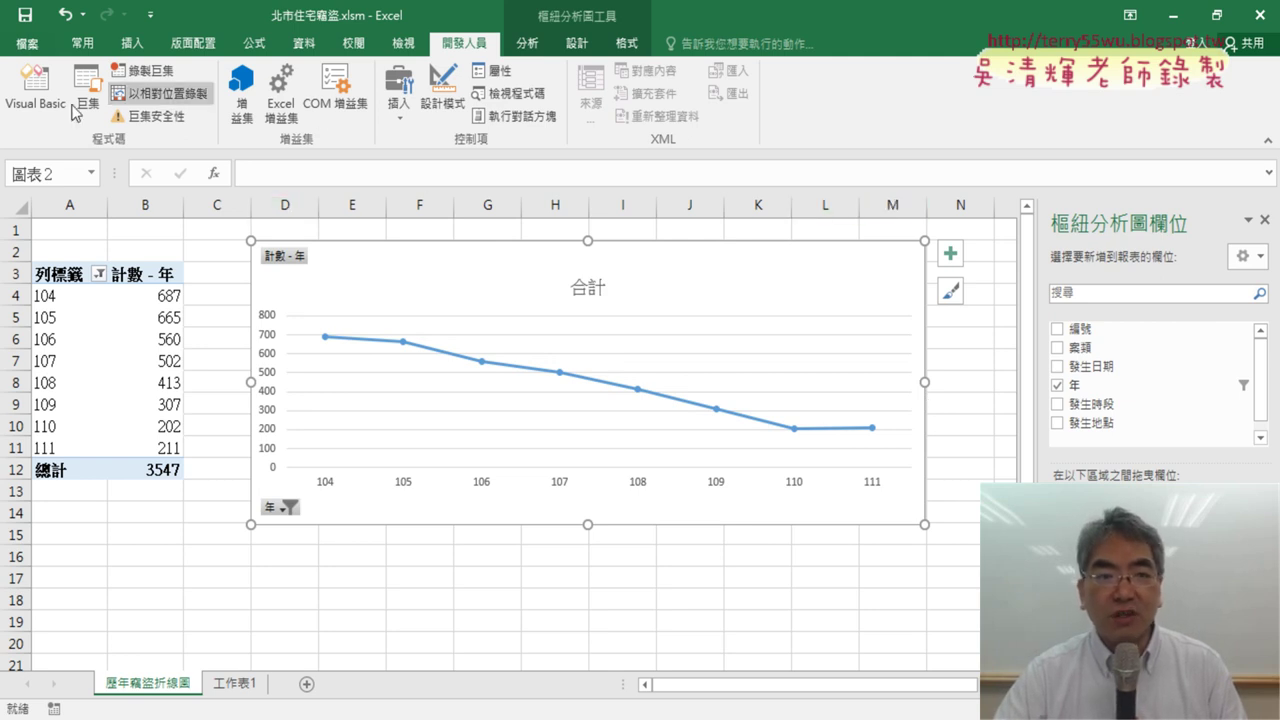
click(287, 196)
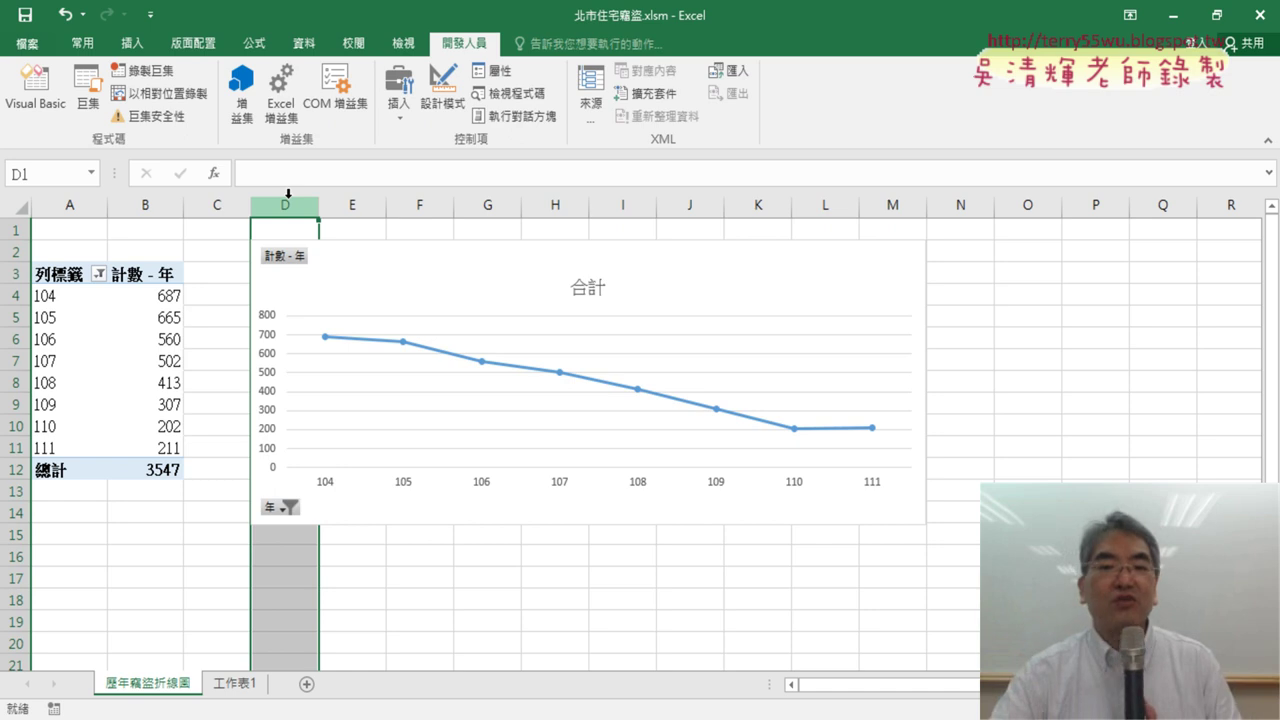
click(528, 271)
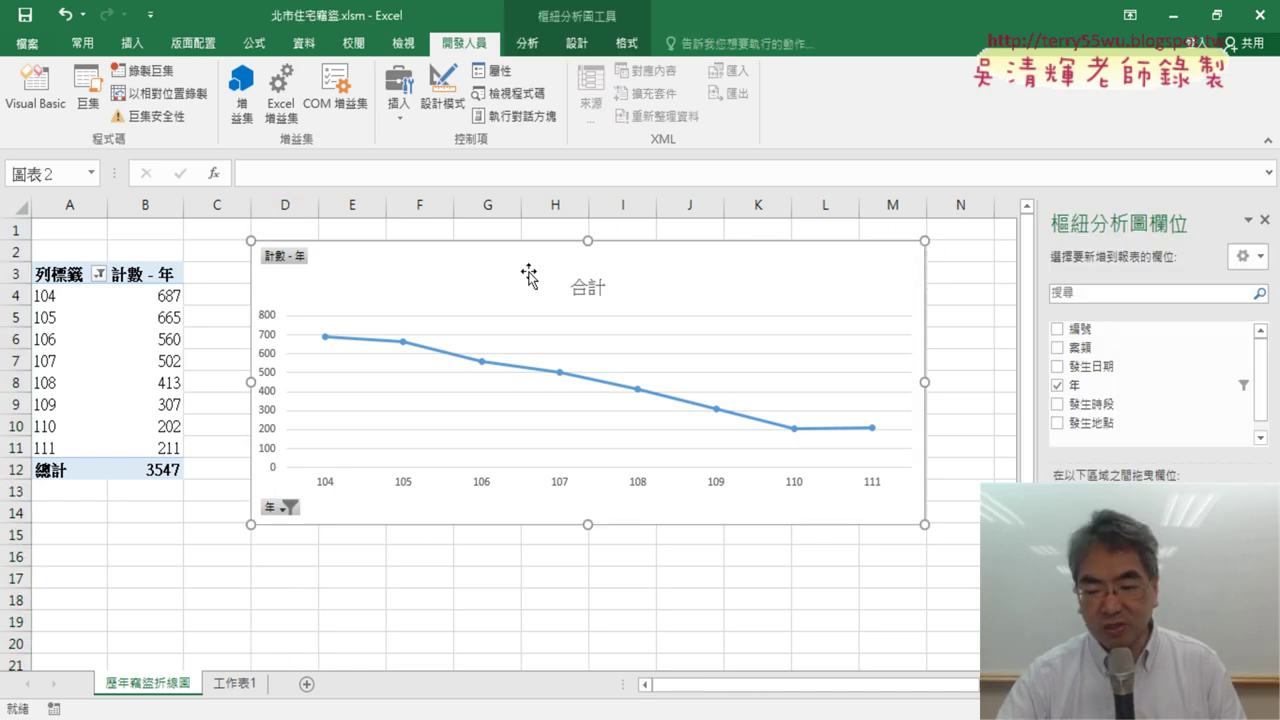
key(Delete)
Replace the trailing AddChart2 arguments with Range("D2").Top and Range("D2").Width
click(50, 109)
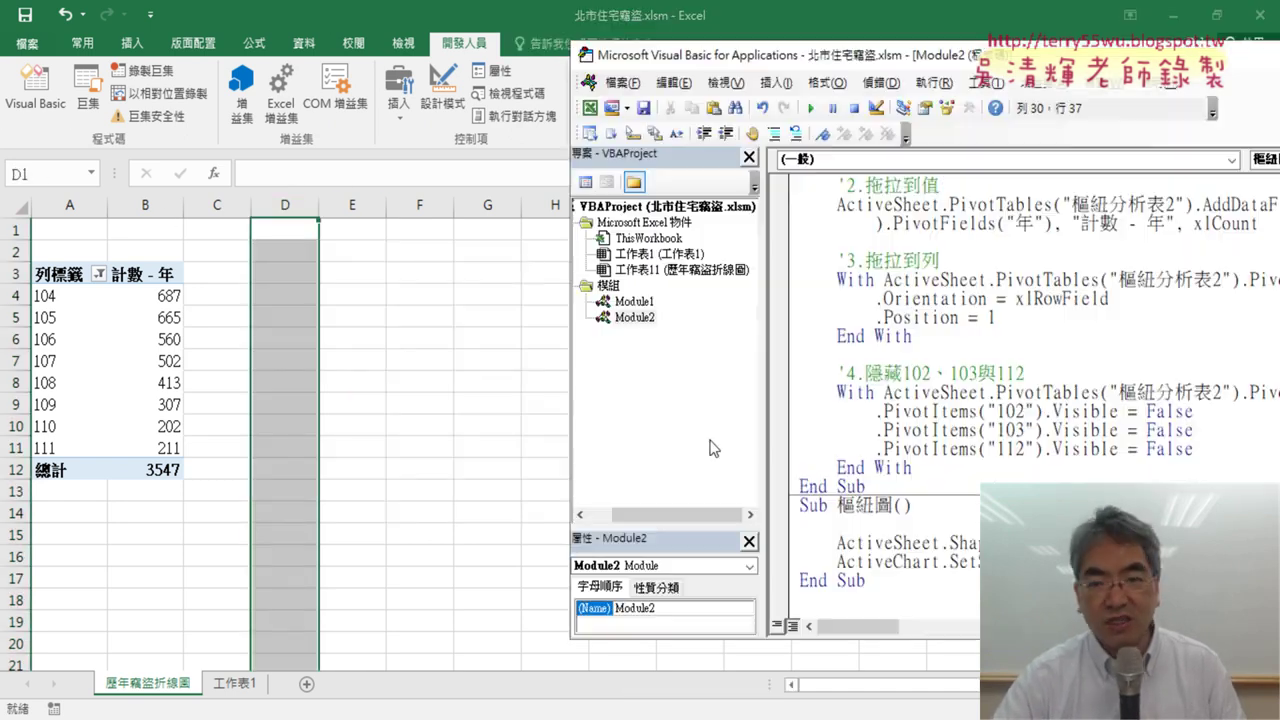
drag(828, 62, 236, 65)
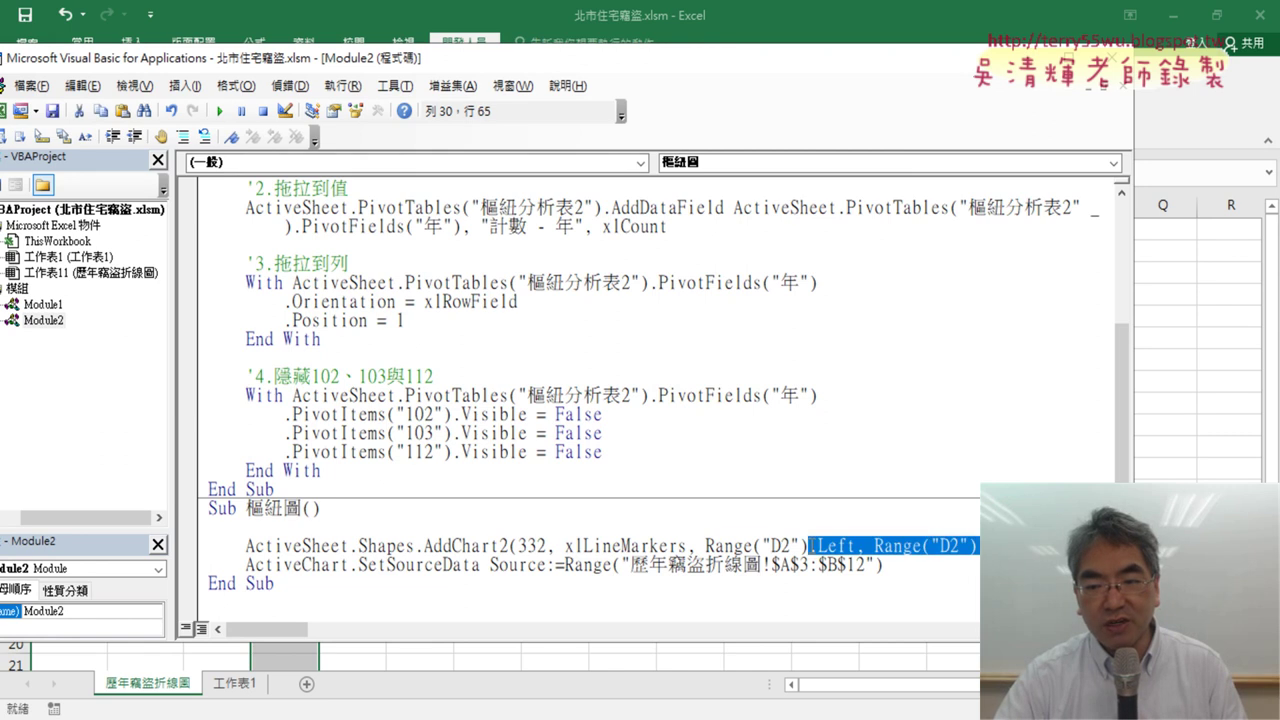
drag(1012, 546, 704, 546)
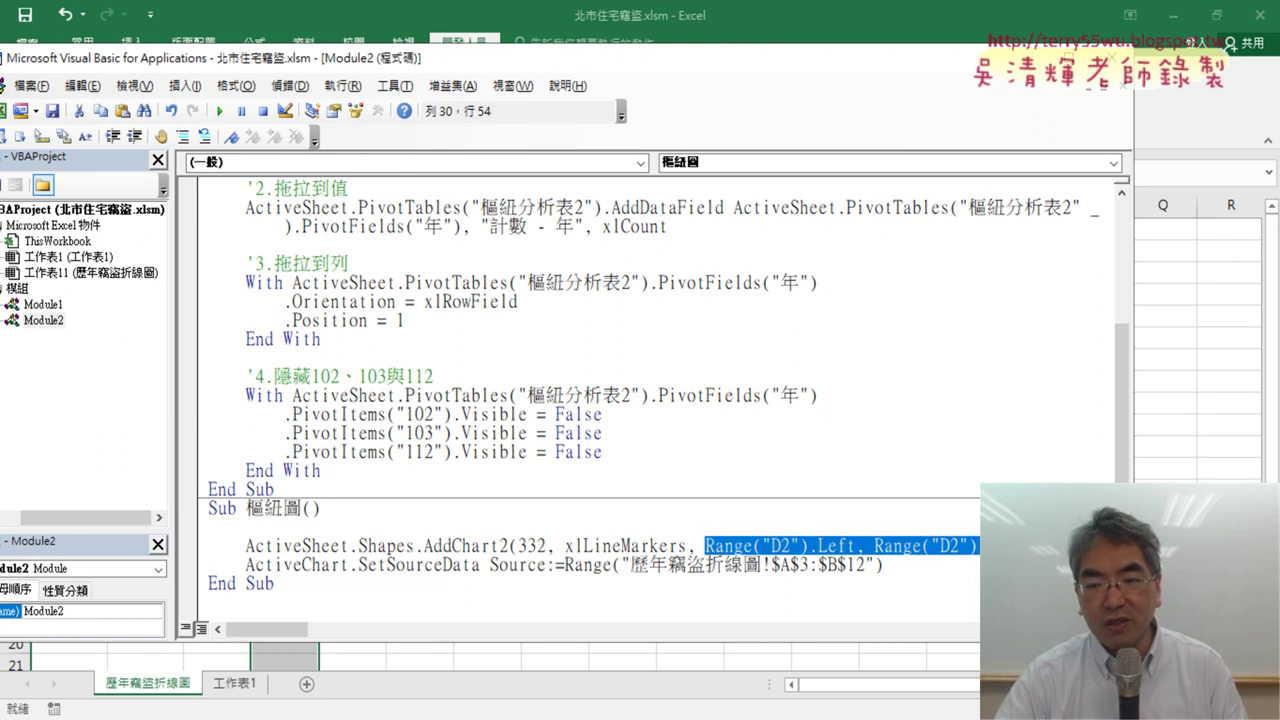
click(1025, 546)
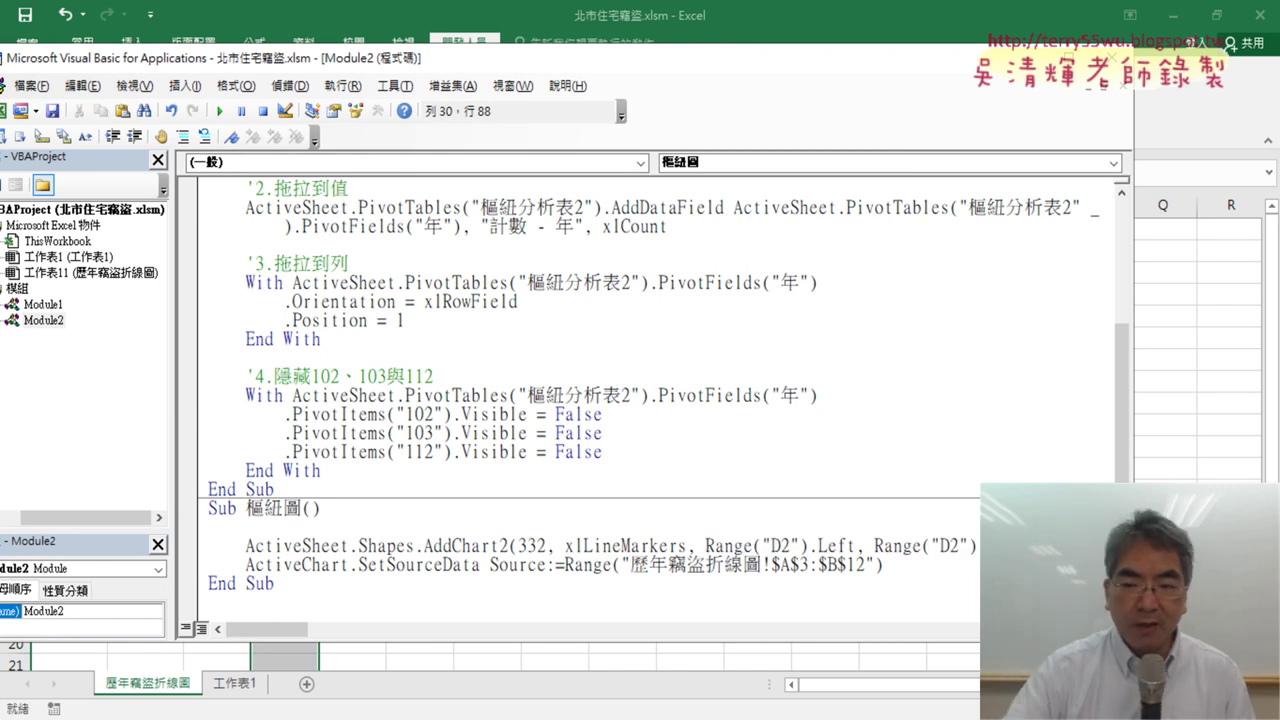
drag(1025, 546, 882, 546)
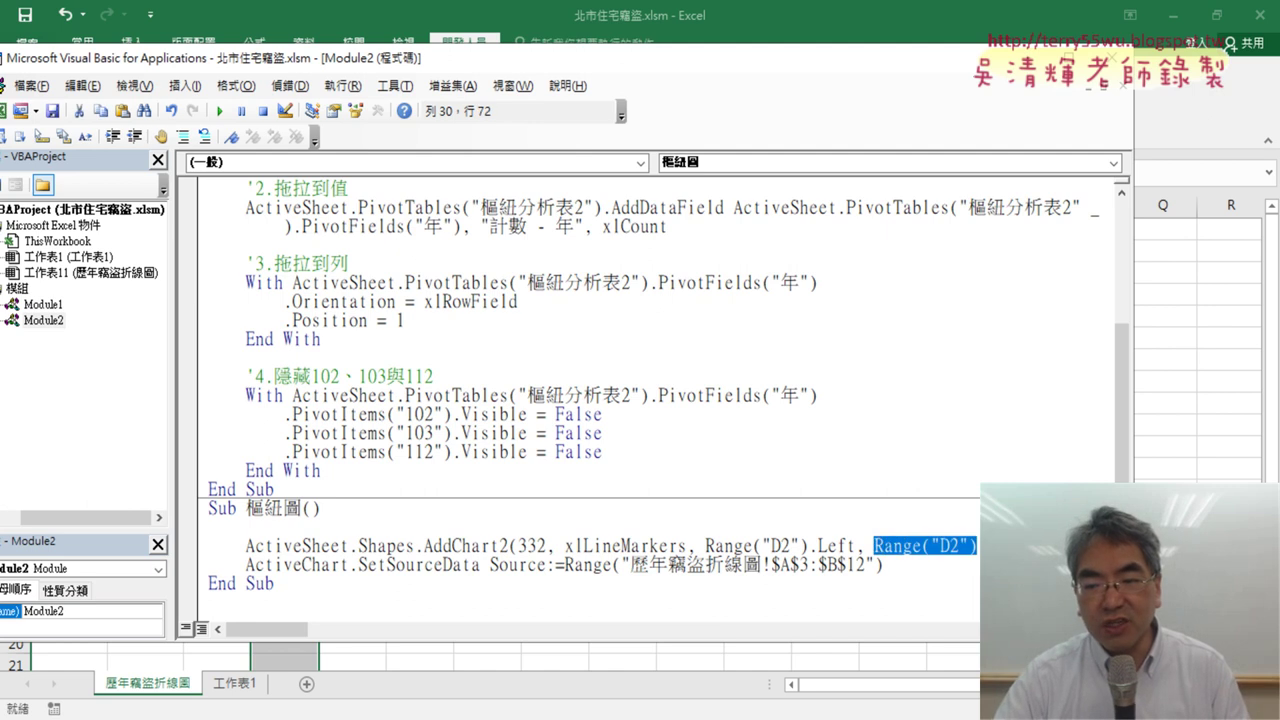
text(Range("D2").Top,Range("D2"))
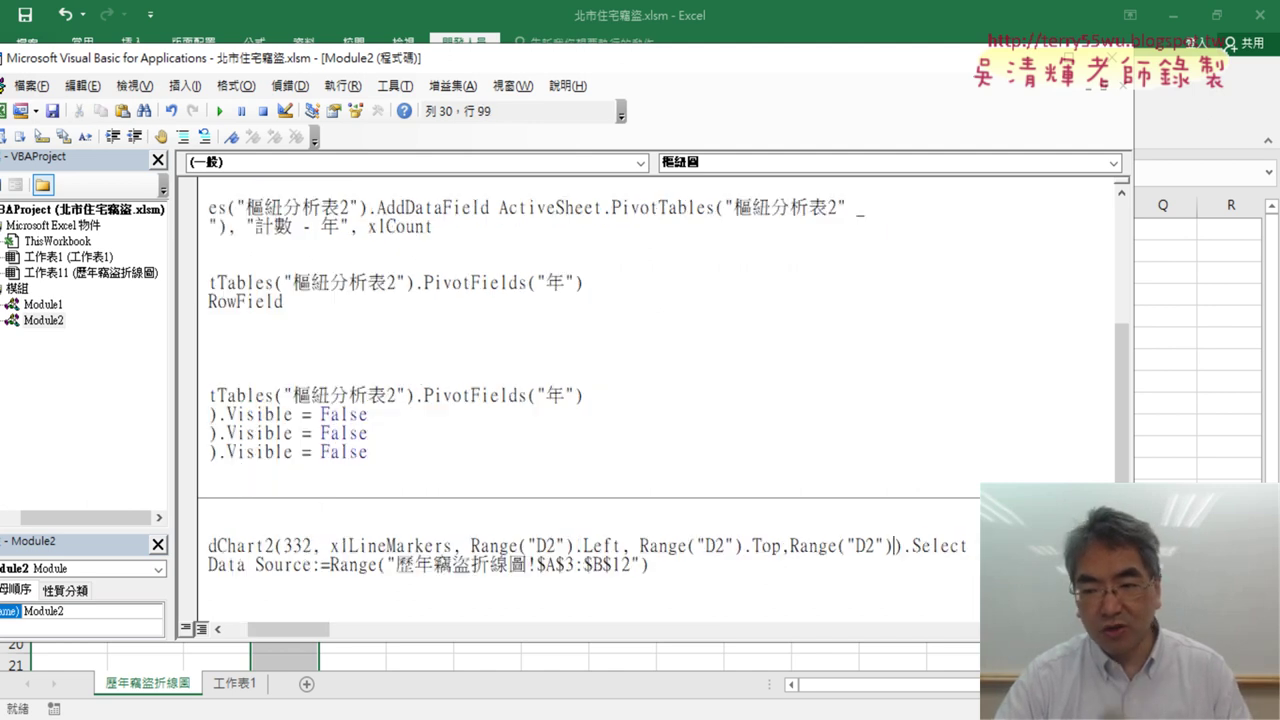
text(.)
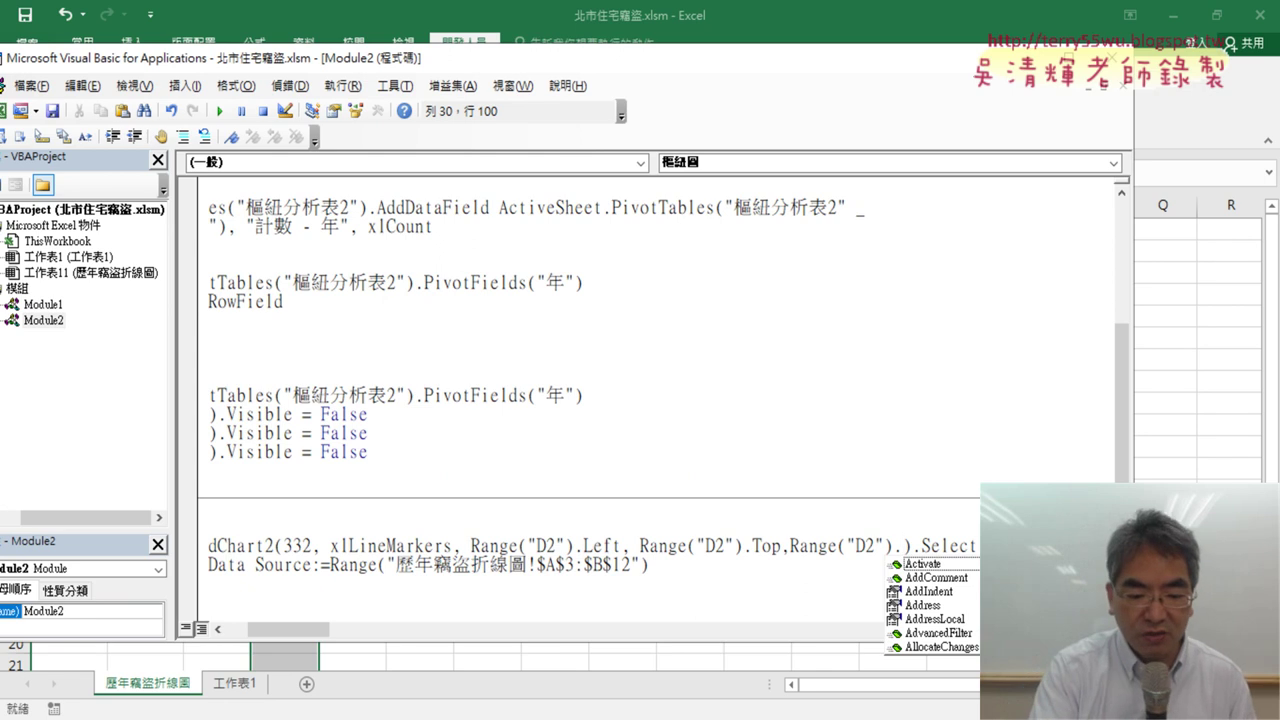
text(w)
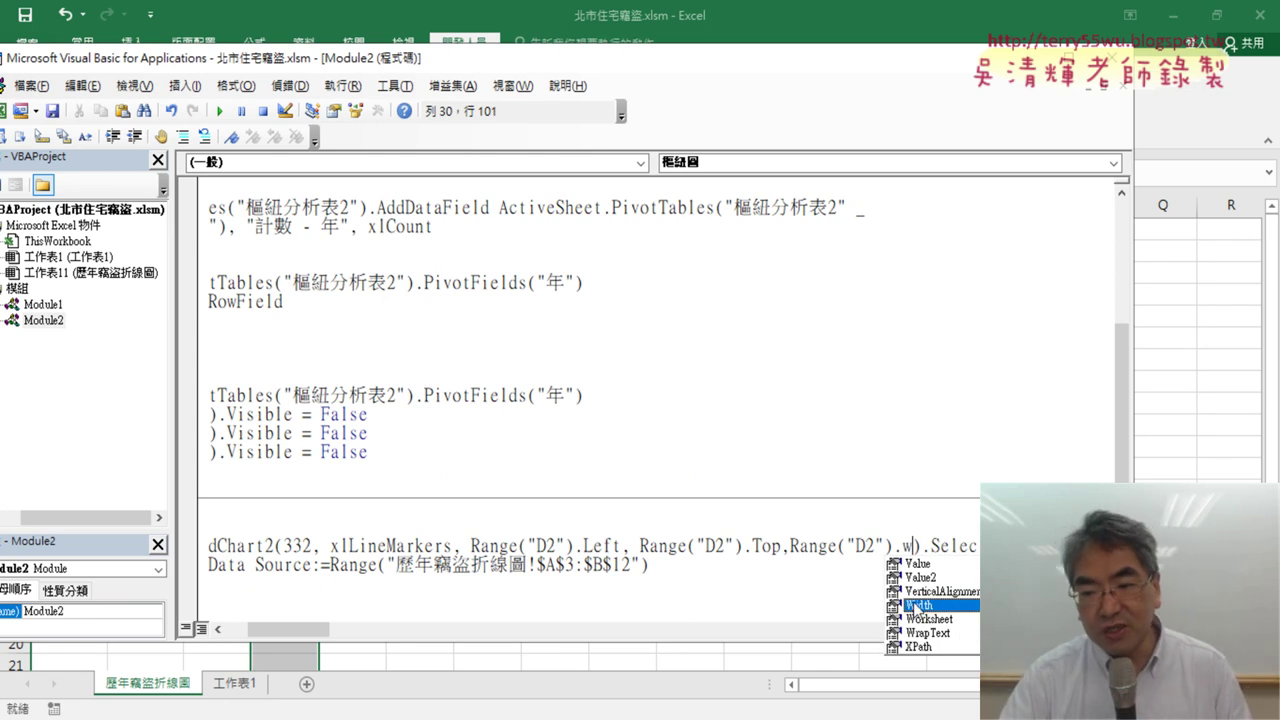
double_click(918, 608)
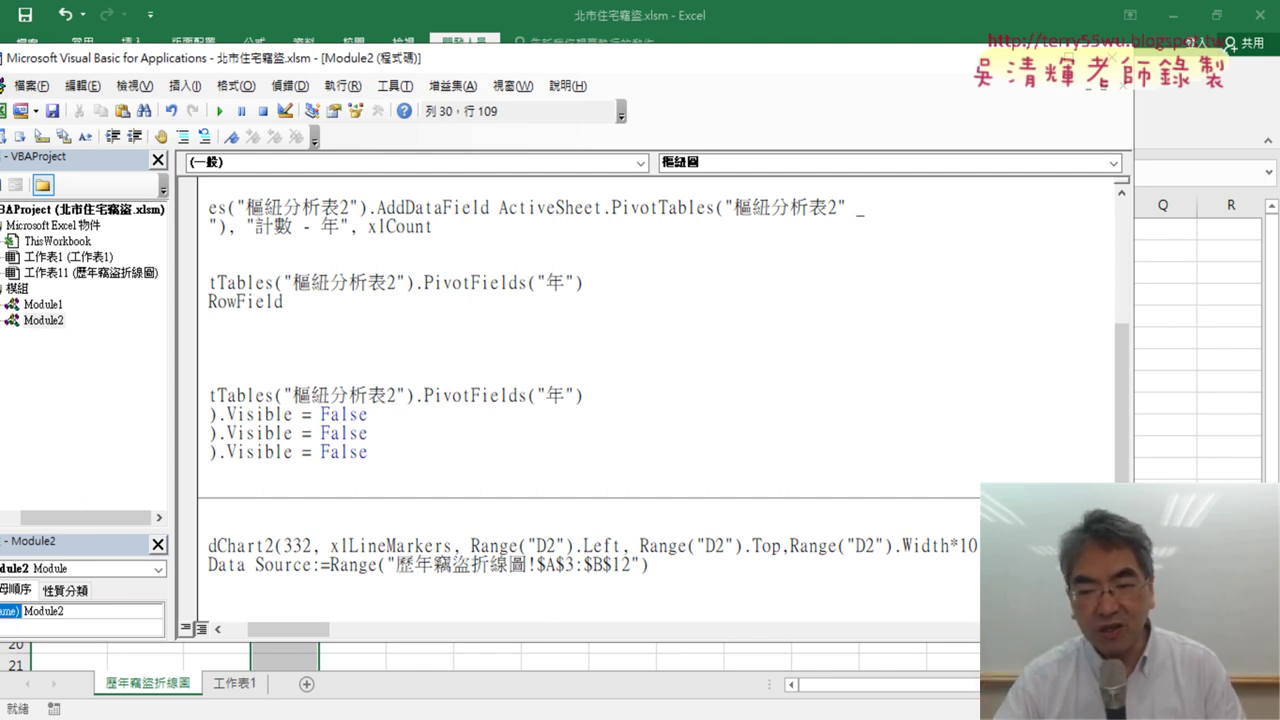
Append the *15 multiplier after the Range("D2").Height argument
drag(790, 546, 887, 550)
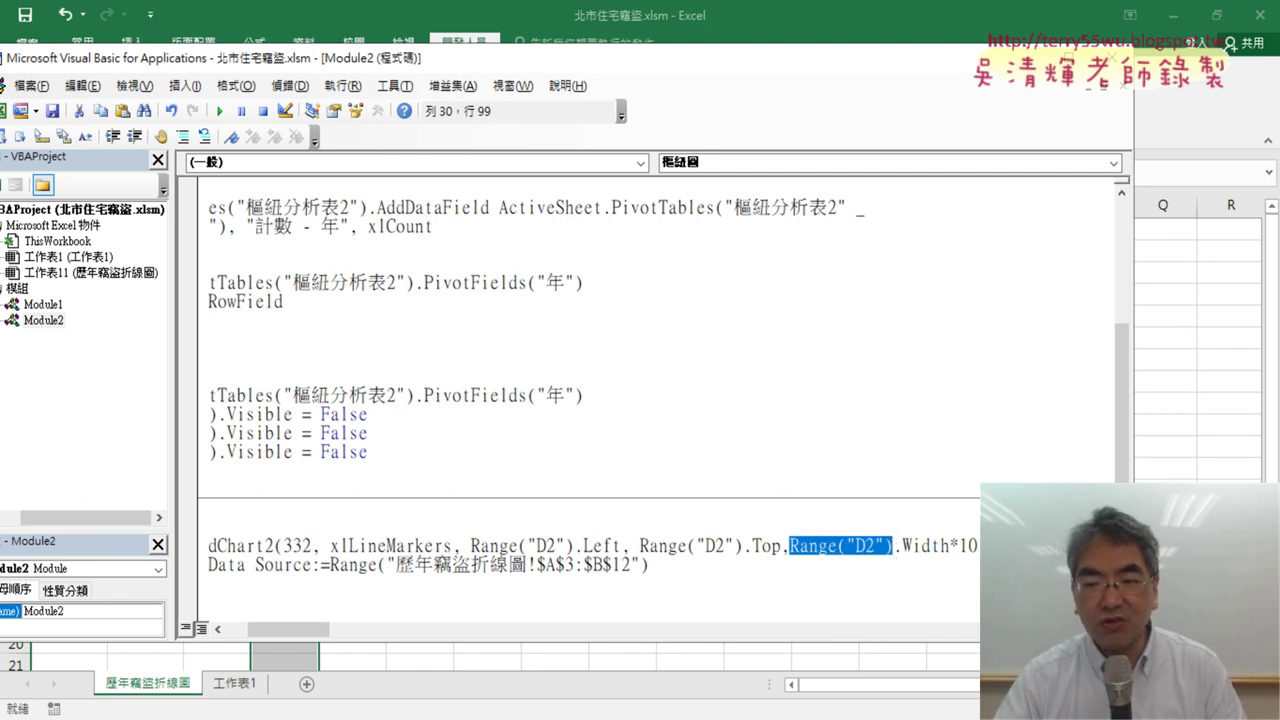
key(End)
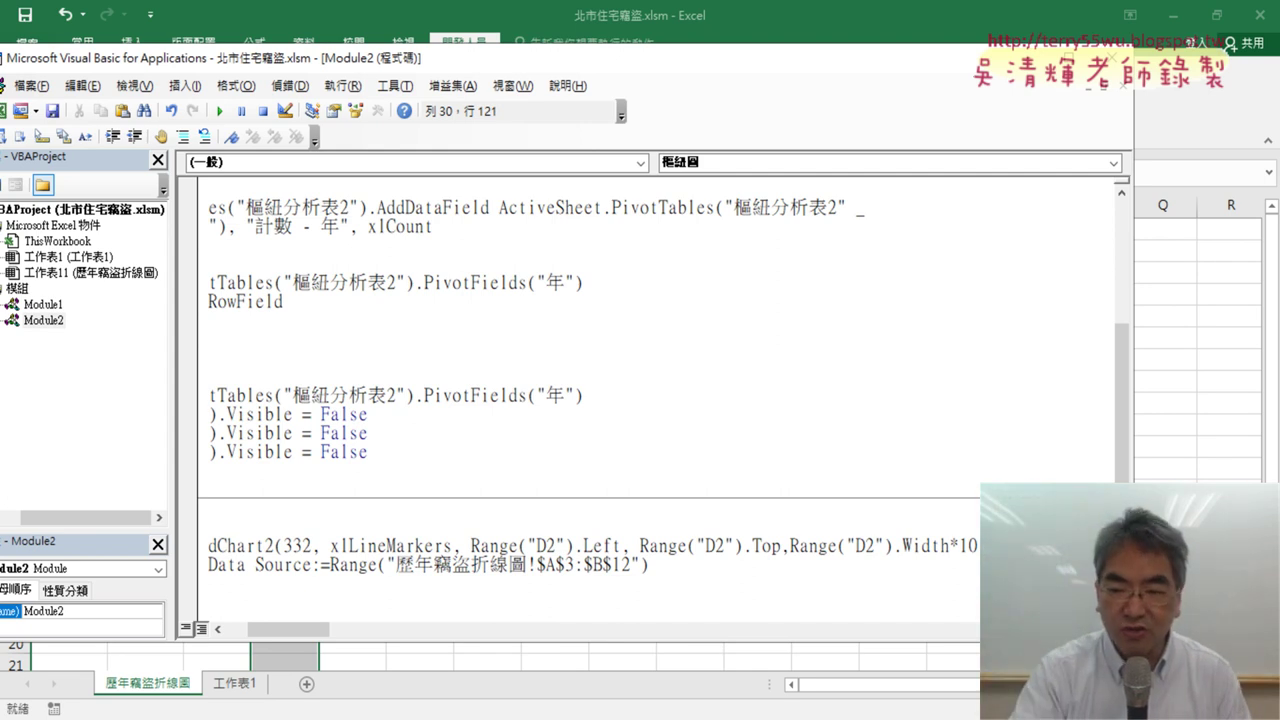
key(Right)
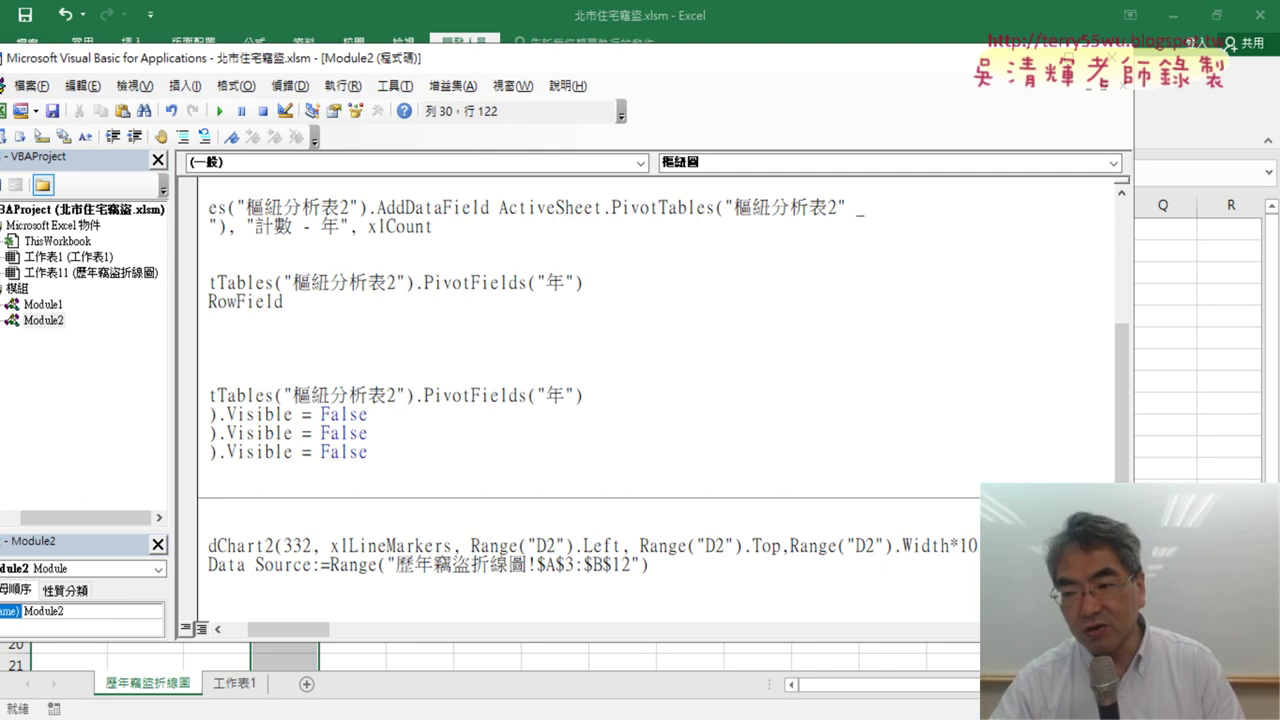
key(Right)
key(Right)
key(Right)
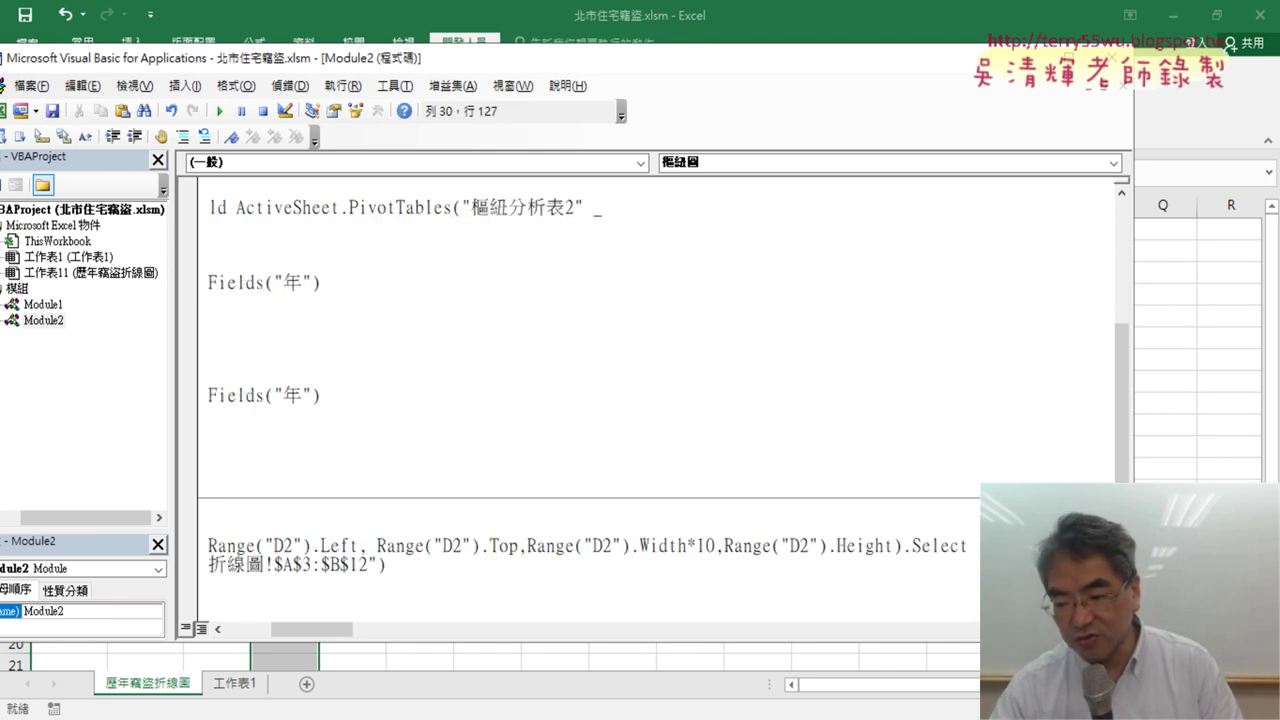
text(*15)
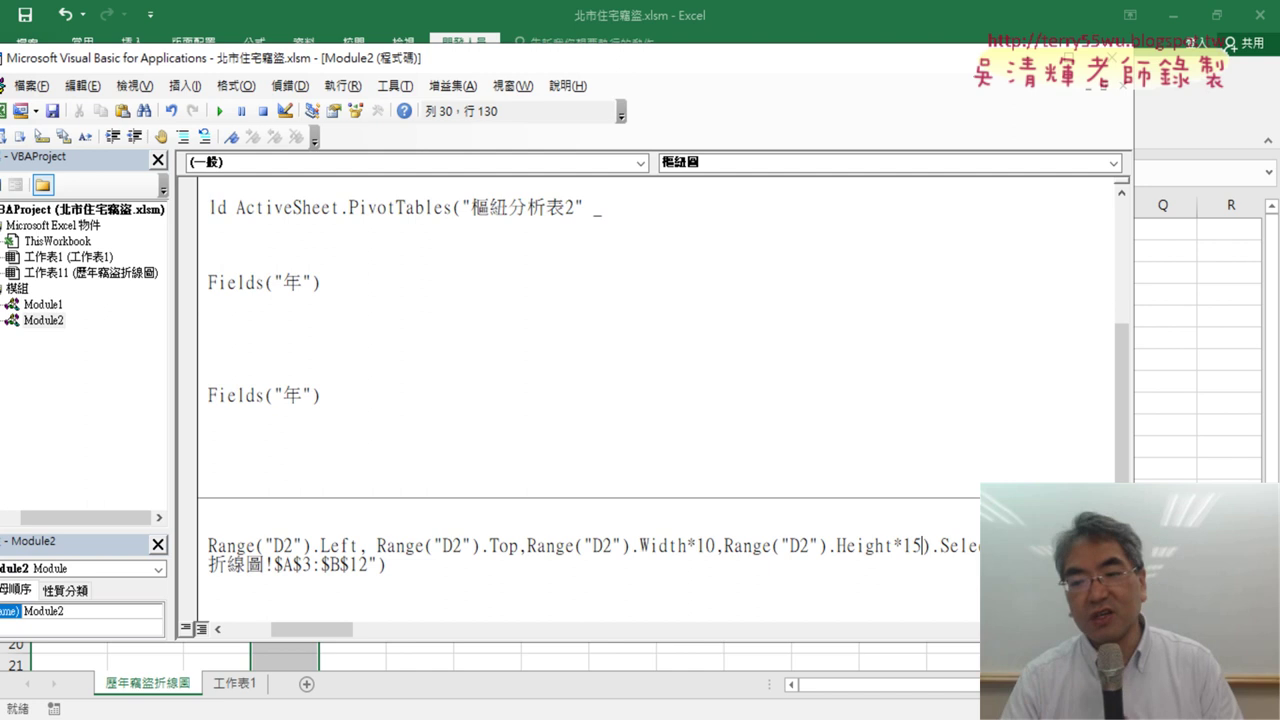
click(897, 584)
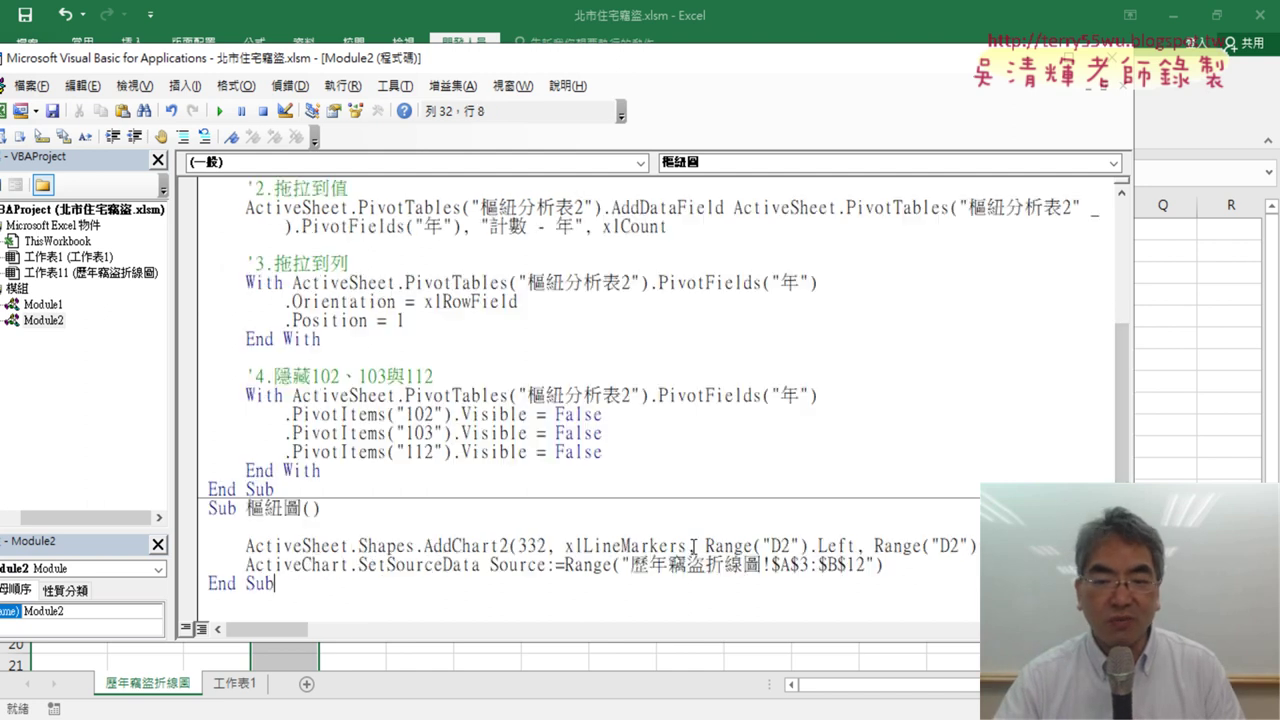
Run the resized 樞紐圖 macro, confirm the chart spans D2 to column M, and return to the code
click(219, 111)
click(437, 21)
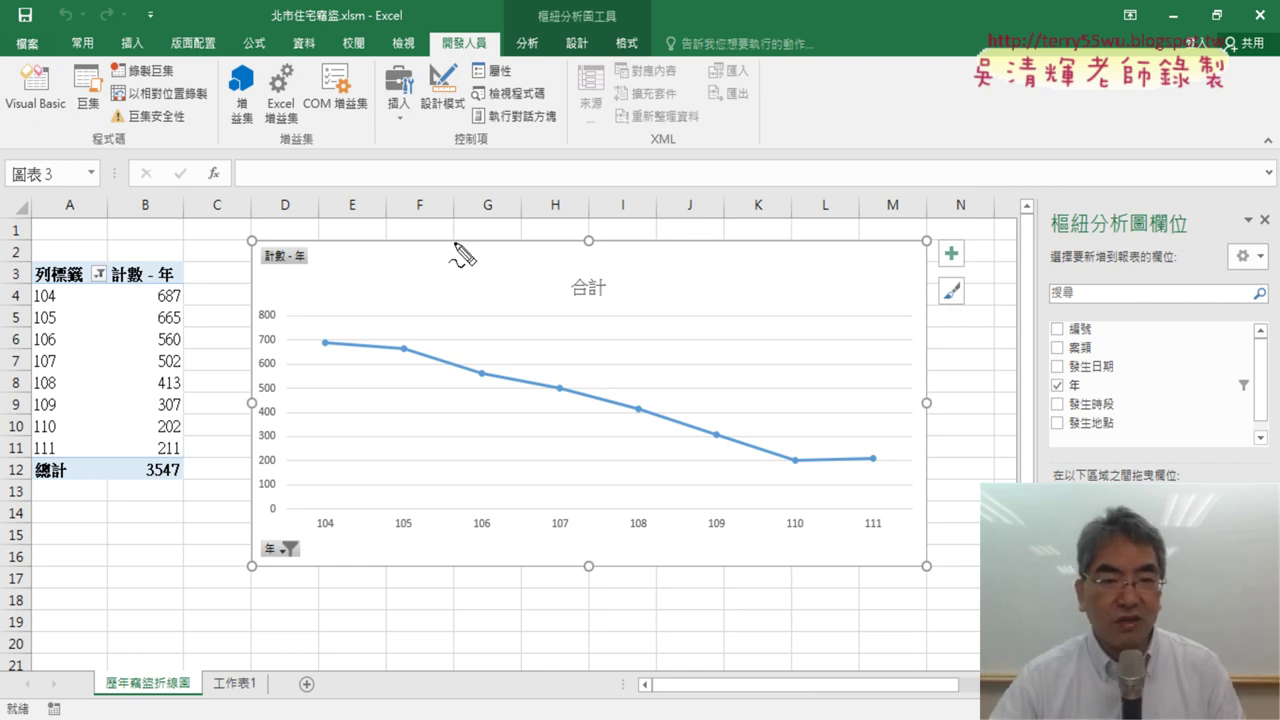
drag(256, 224, 256, 280)
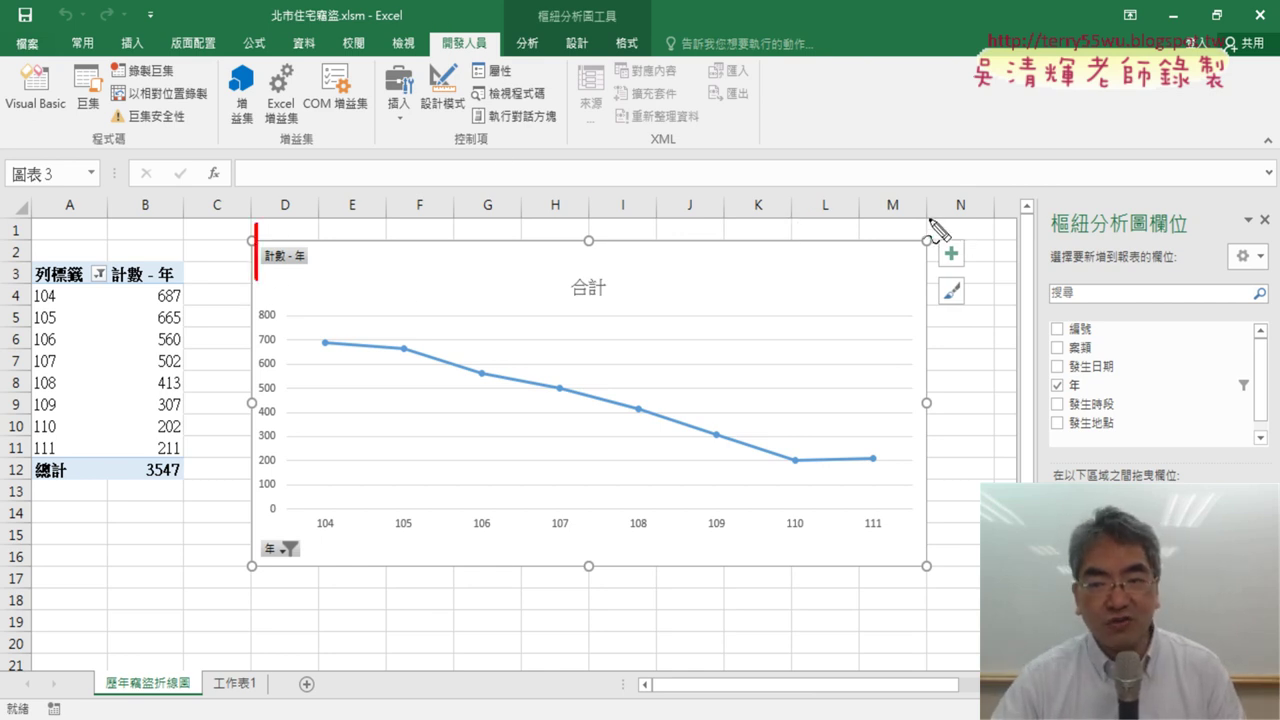
drag(929, 220, 929, 281)
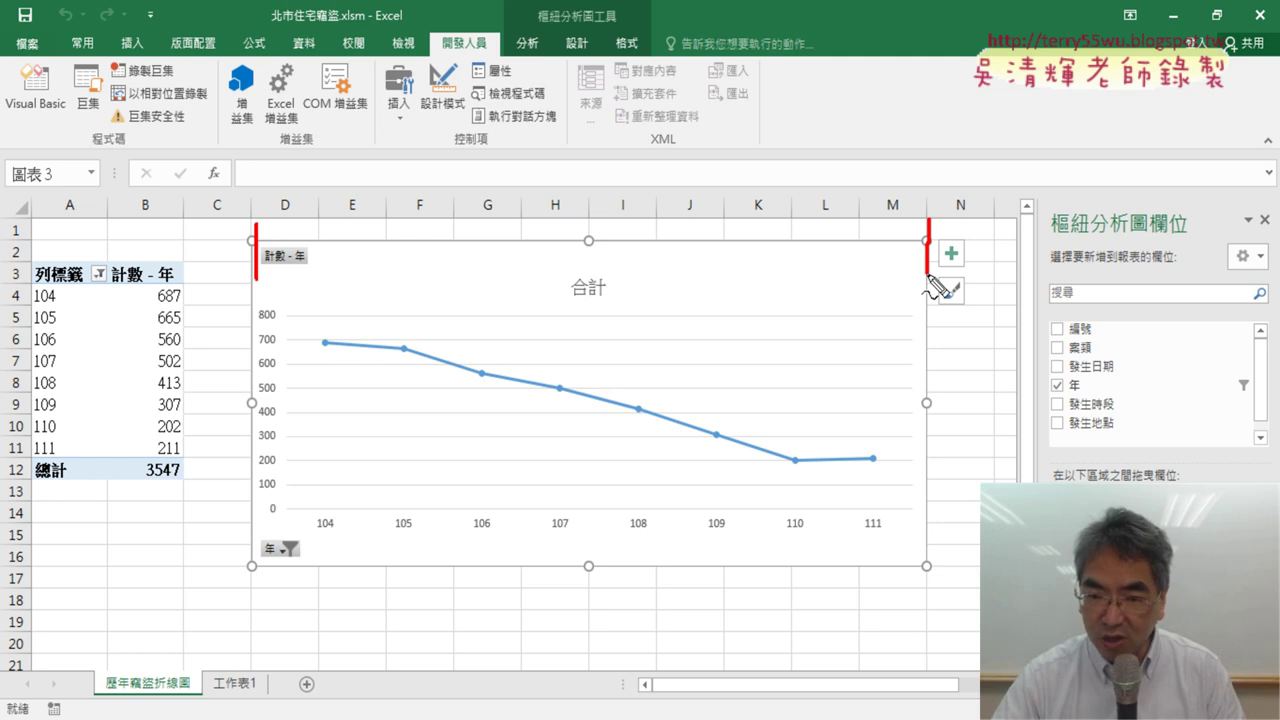
drag(232, 240, 272, 240)
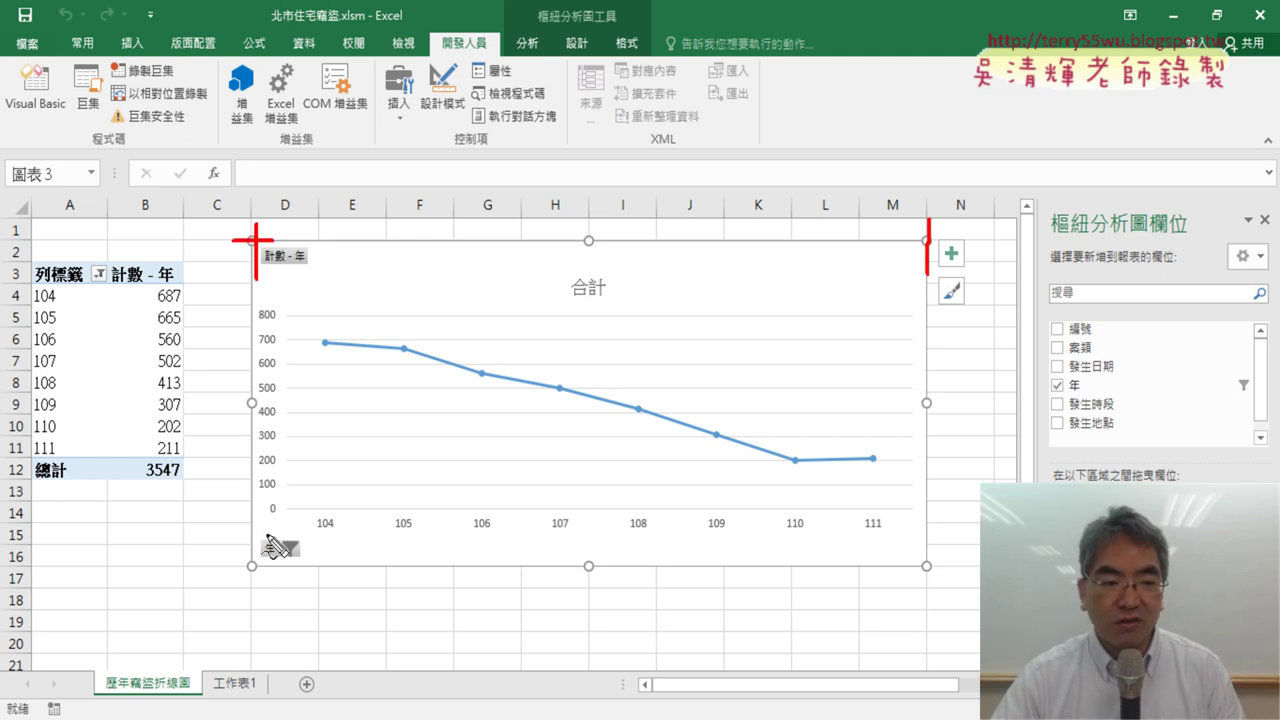
drag(230, 568, 266, 568)
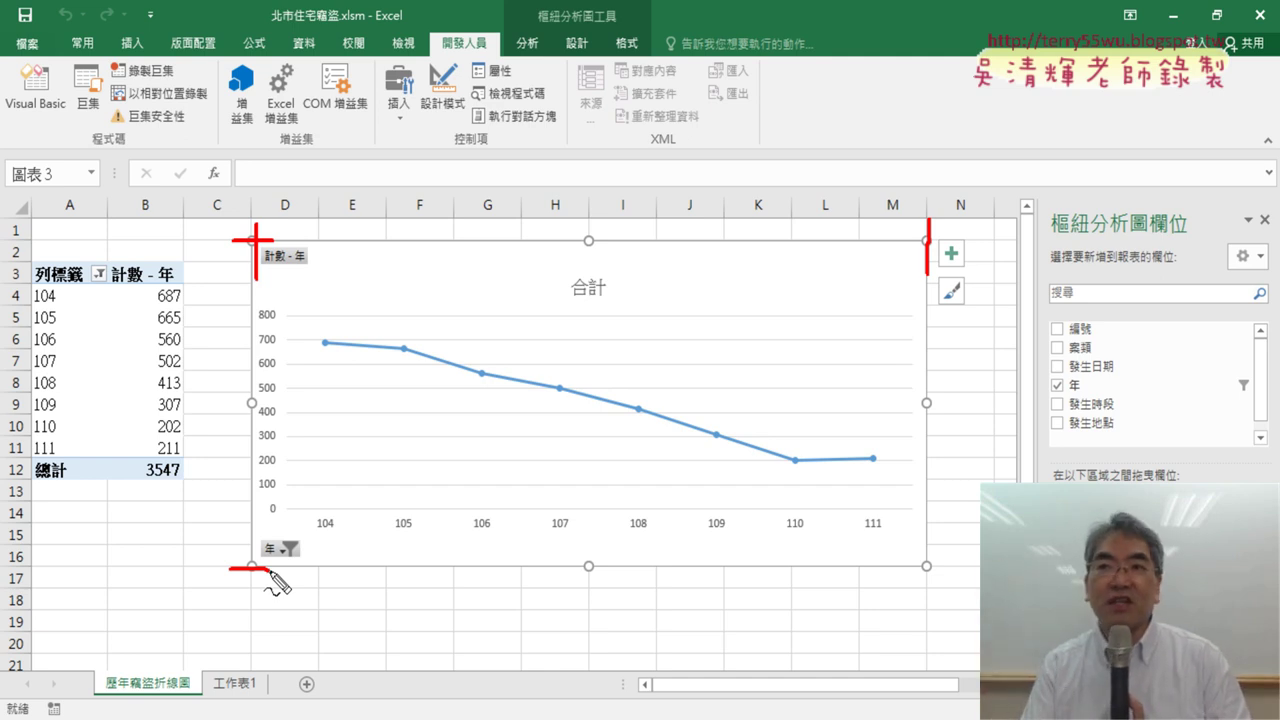
key(Escape)
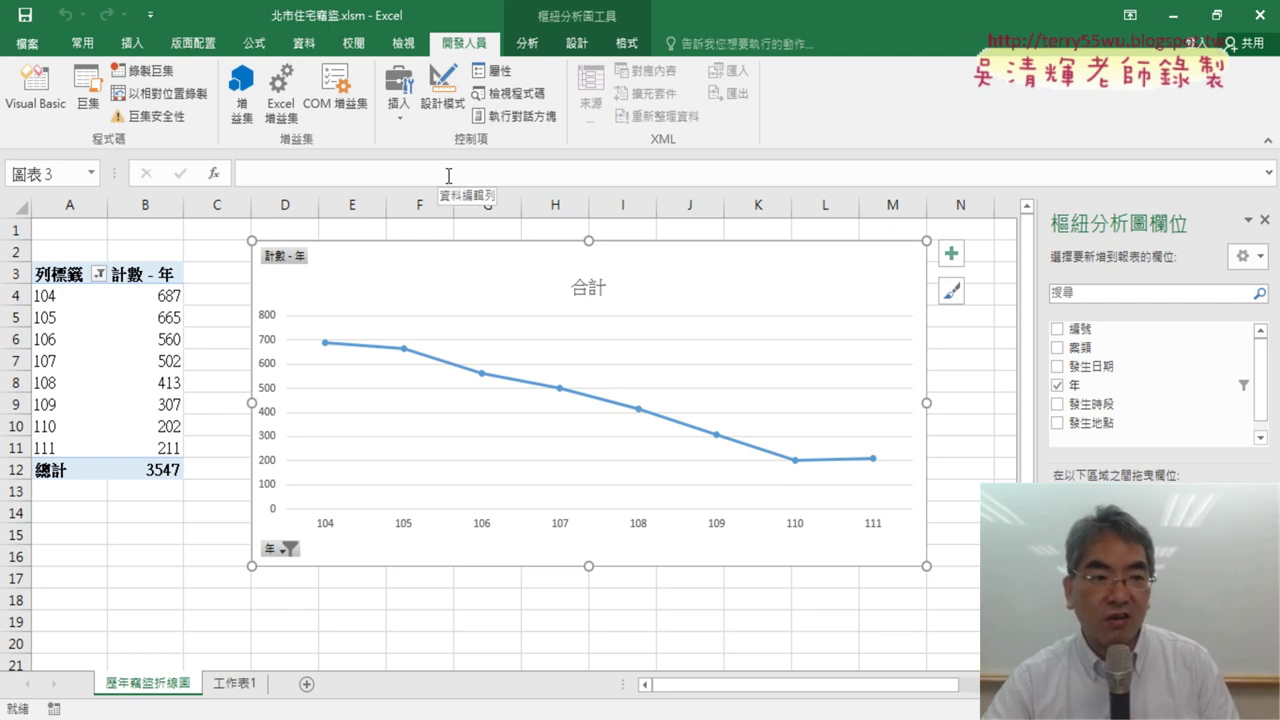
click(35, 95)
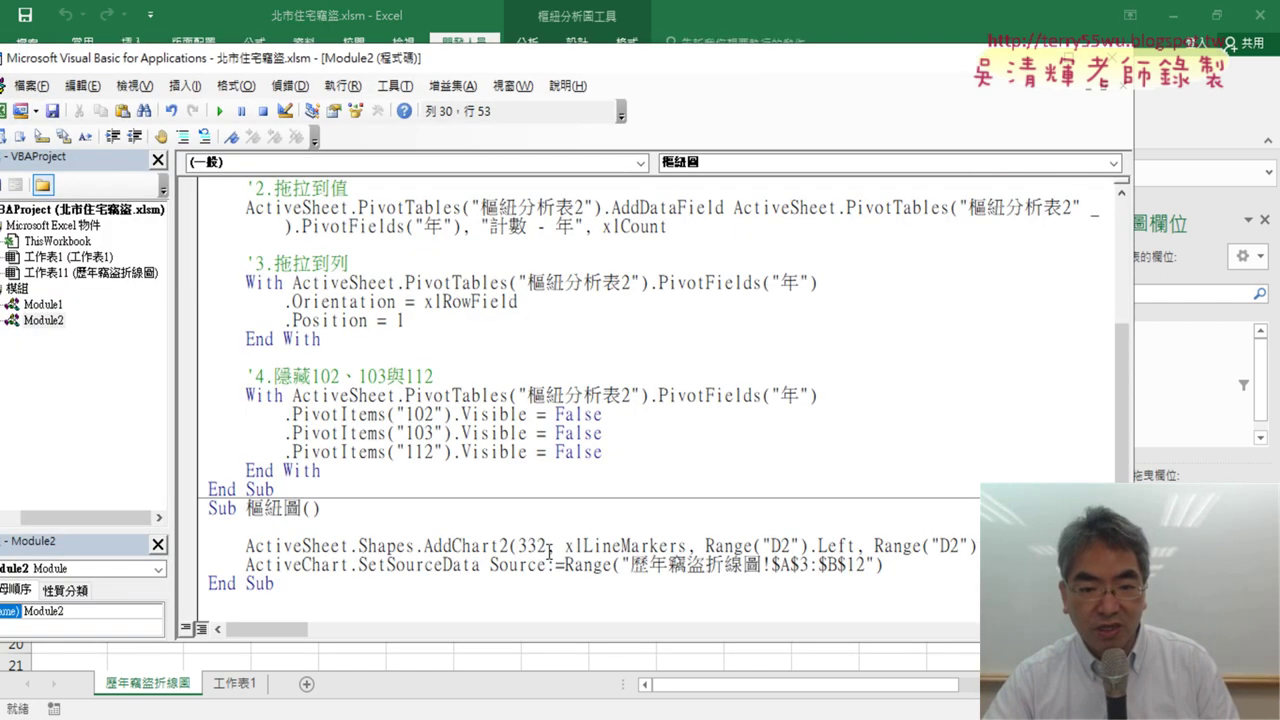
Enlarge the code pane and editor window so the AddChart2 line fits
drag(424, 547, 545, 570)
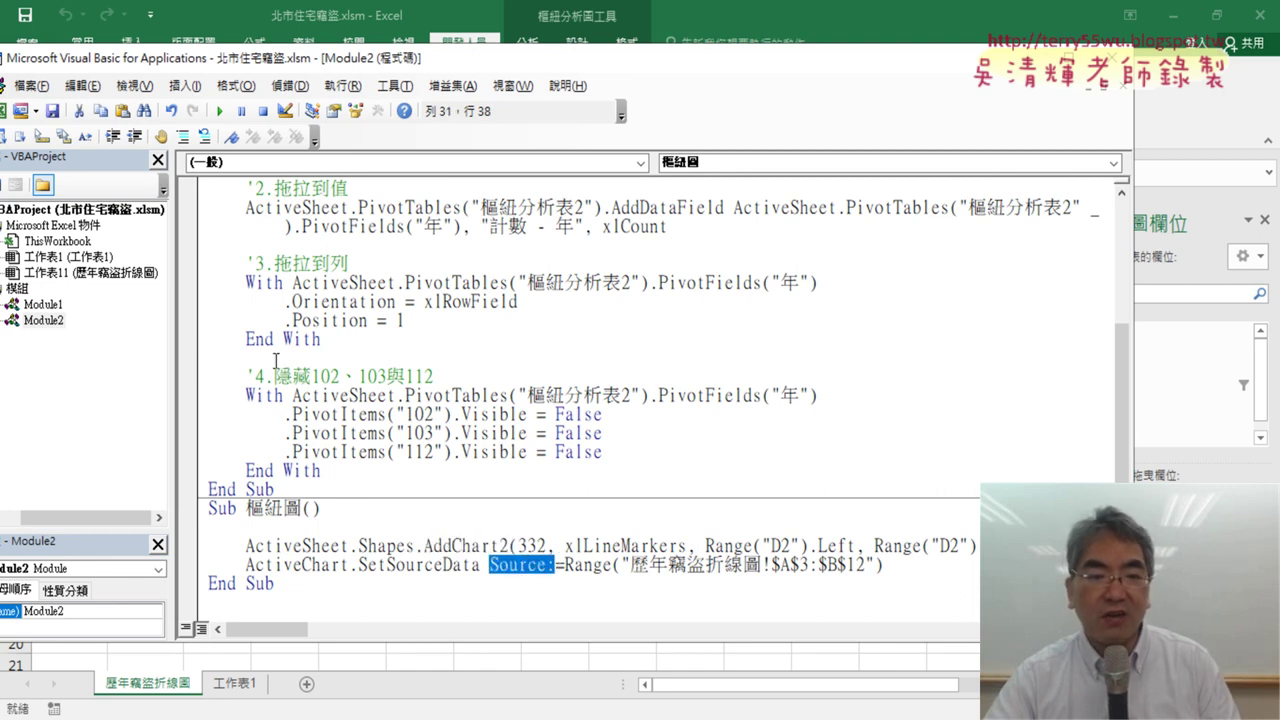
drag(171, 361, 65, 361)
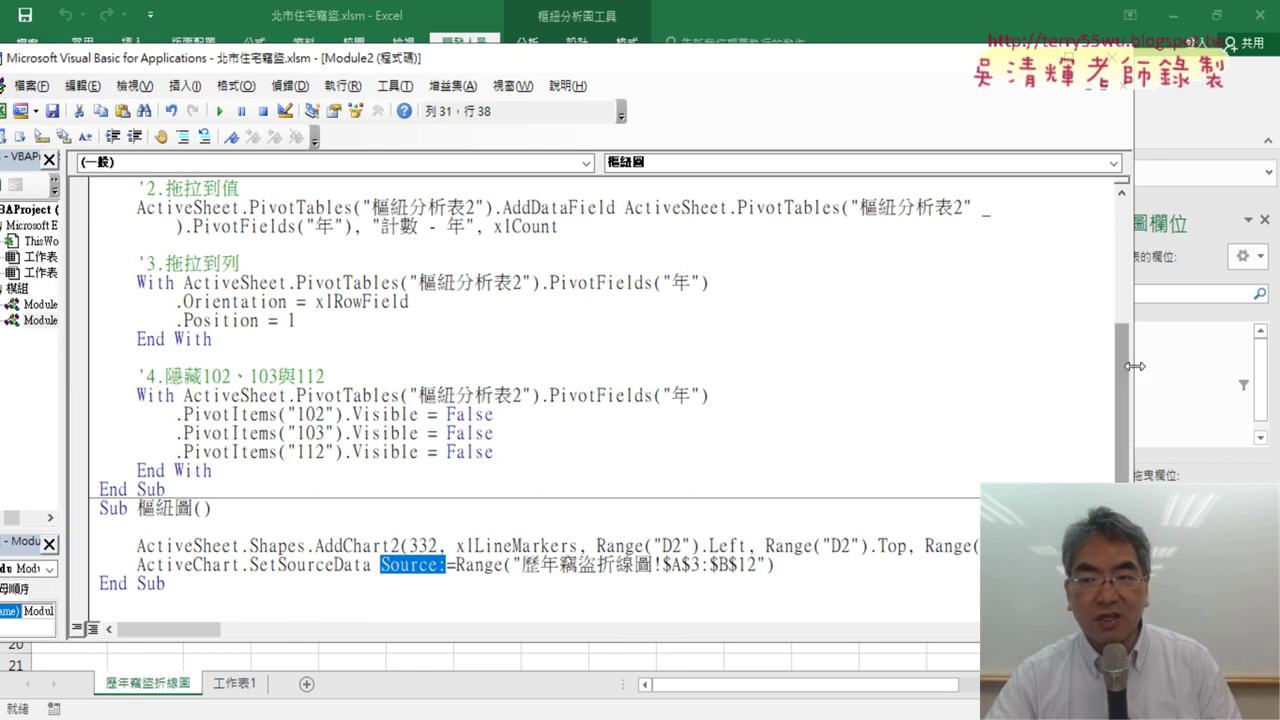
drag(1134, 366, 1250, 366)
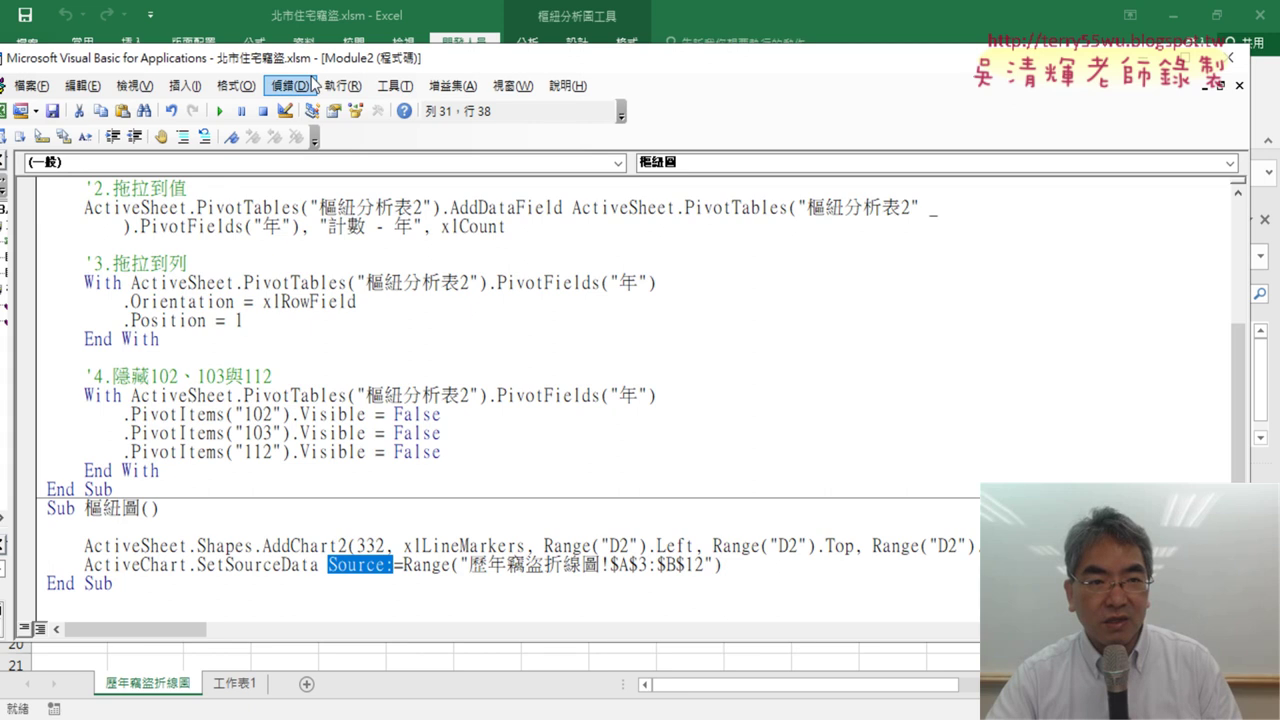
drag(331, 65, 377, 64)
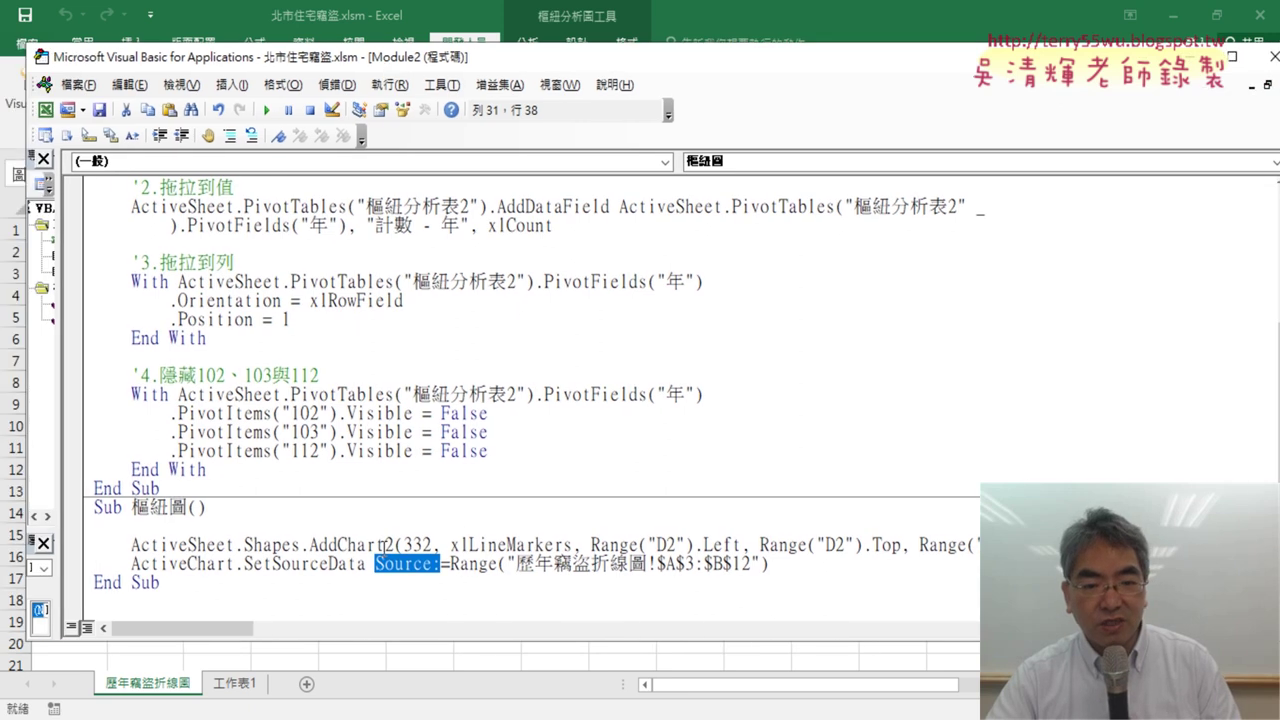
Highlight the AddChart2 arguments: chart type 332, xlLineMarkers, and the D2 position
drag(401, 545, 572, 545)
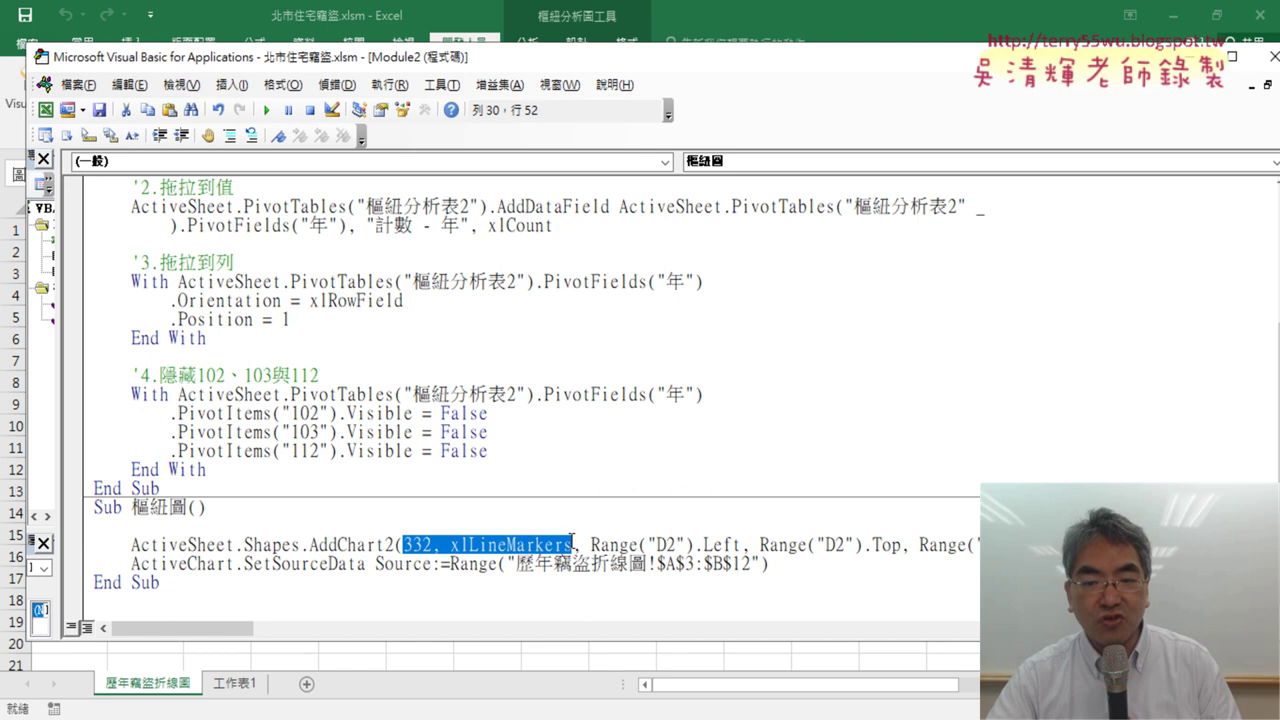
drag(572, 545, 978, 545)
click(919, 545)
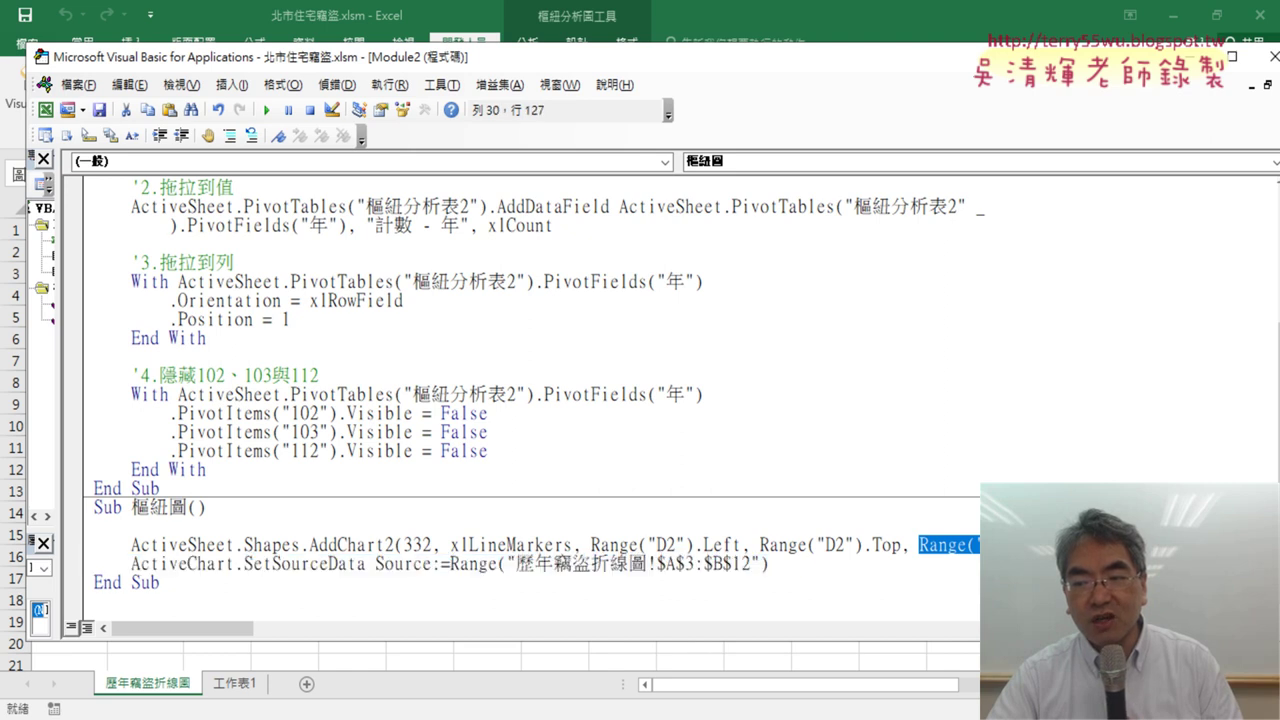
click(1089, 545)
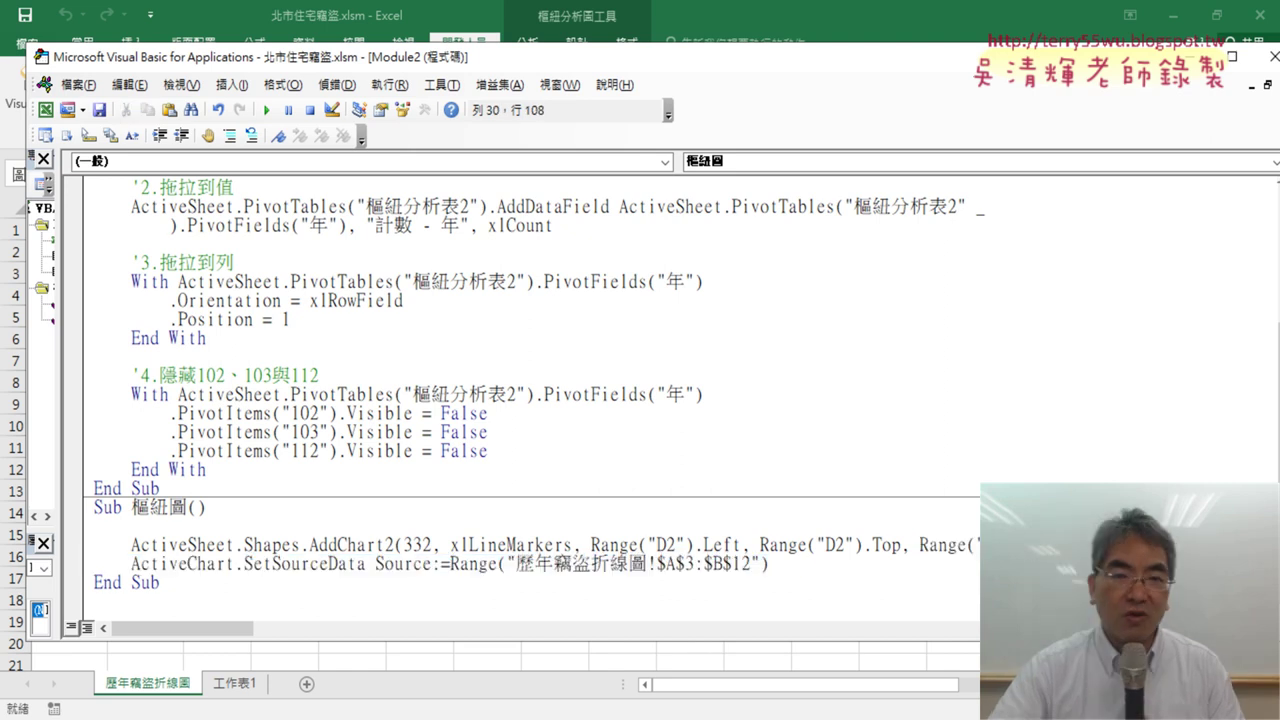